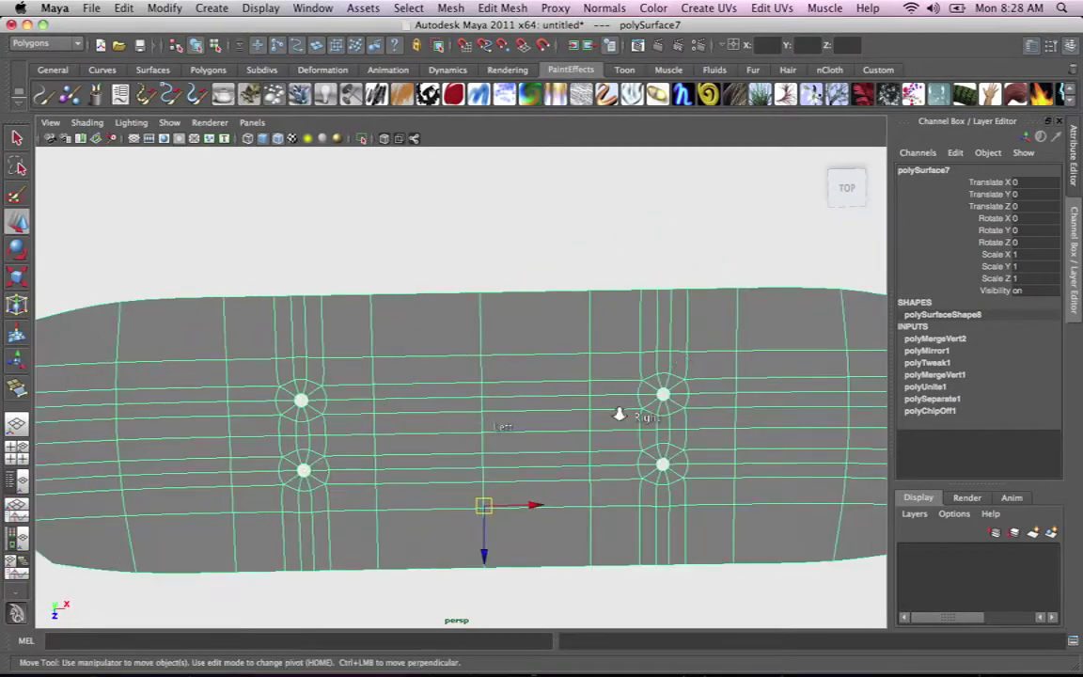
Examine the edge flow around the bolt holes and the rounded end of the deck in perspective.
alt+middle_drag(491, 416, 694, 333)
alt+right_drag(532, 343, 706, 385)
alt+middle_drag(645, 402, 624, 459)
alt+drag(618, 448, 603, 416)
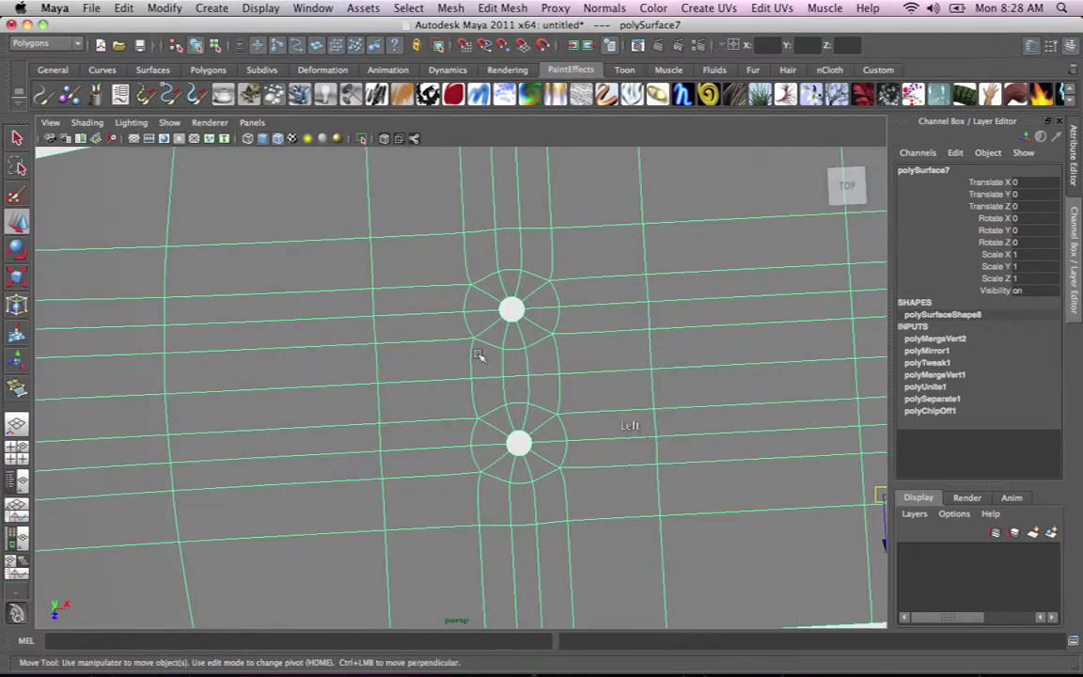
alt+right_drag(564, 353, 509, 355)
alt+drag(580, 343, 534, 357)
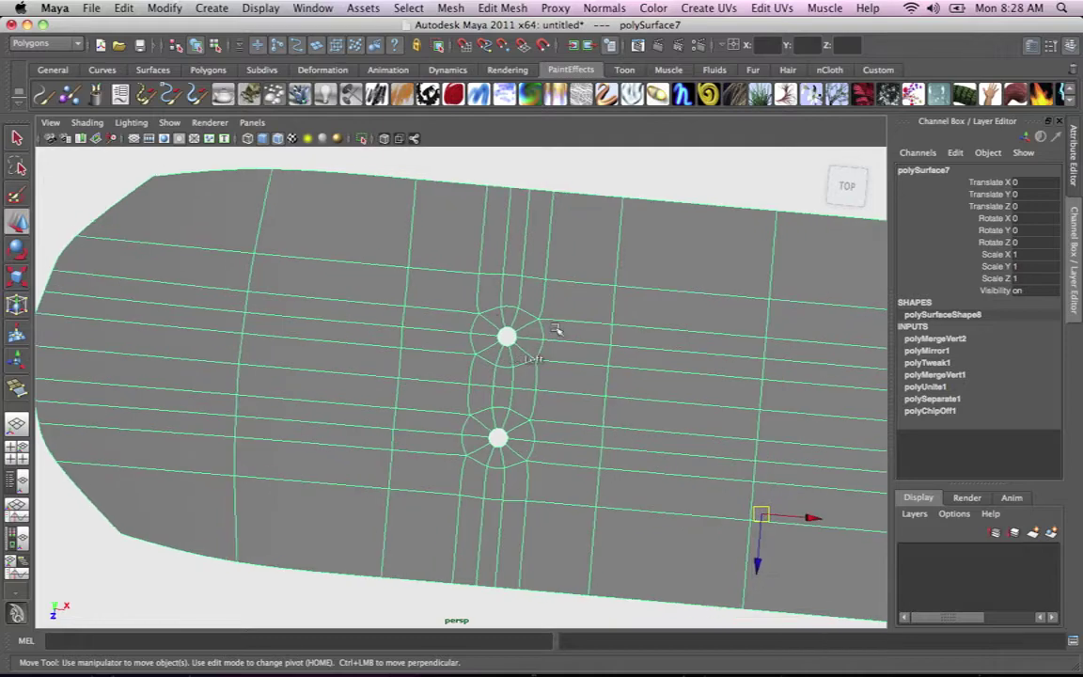
alt+middle_drag(555, 282, 681, 363)
alt+right_drag(612, 341, 489, 329)
alt+middle_drag(560, 373, 533, 417)
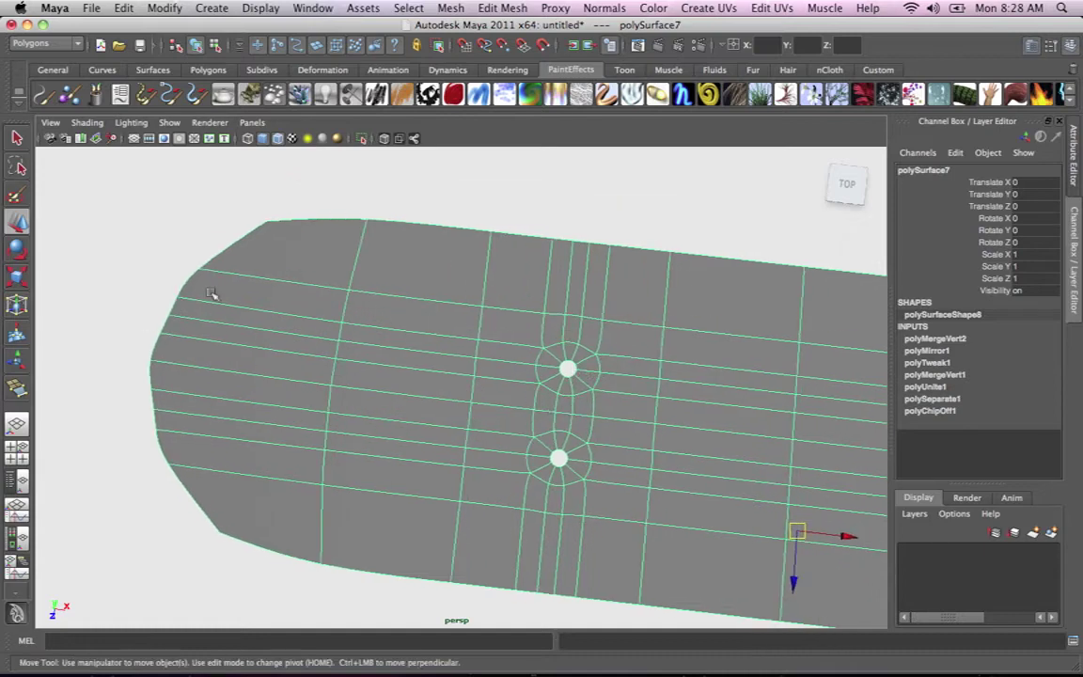
Switch to the top view and frame the rounded end of the deck.
key(space)
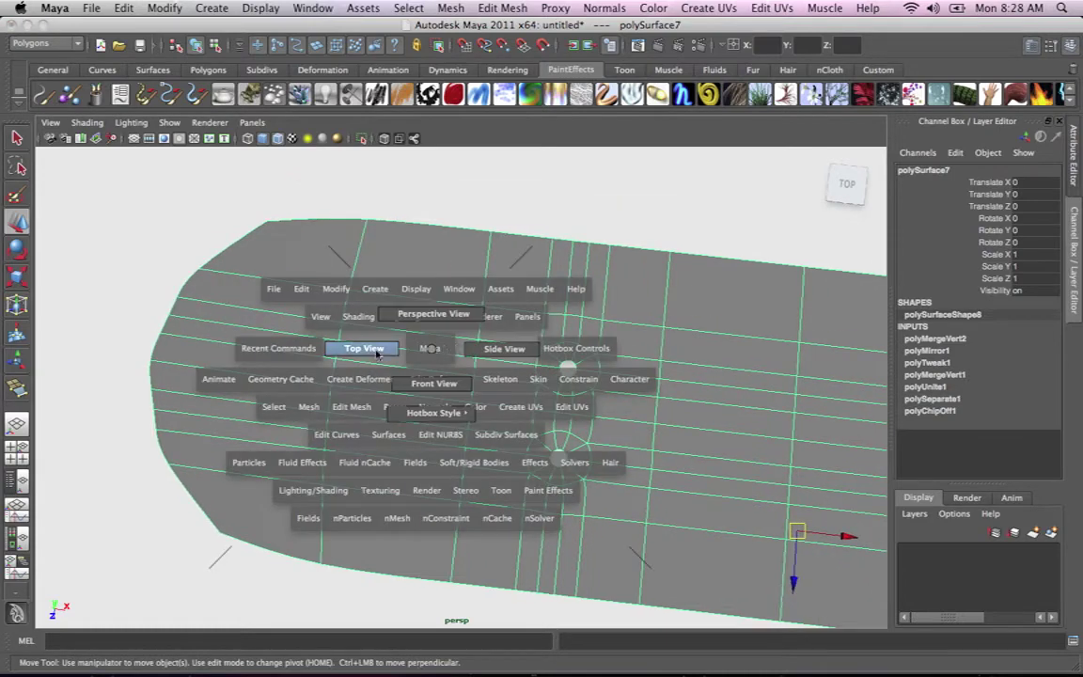
drag(378, 354, 374, 354)
alt+middle_drag(436, 328, 711, 346)
alt+right_drag(493, 390, 649, 425)
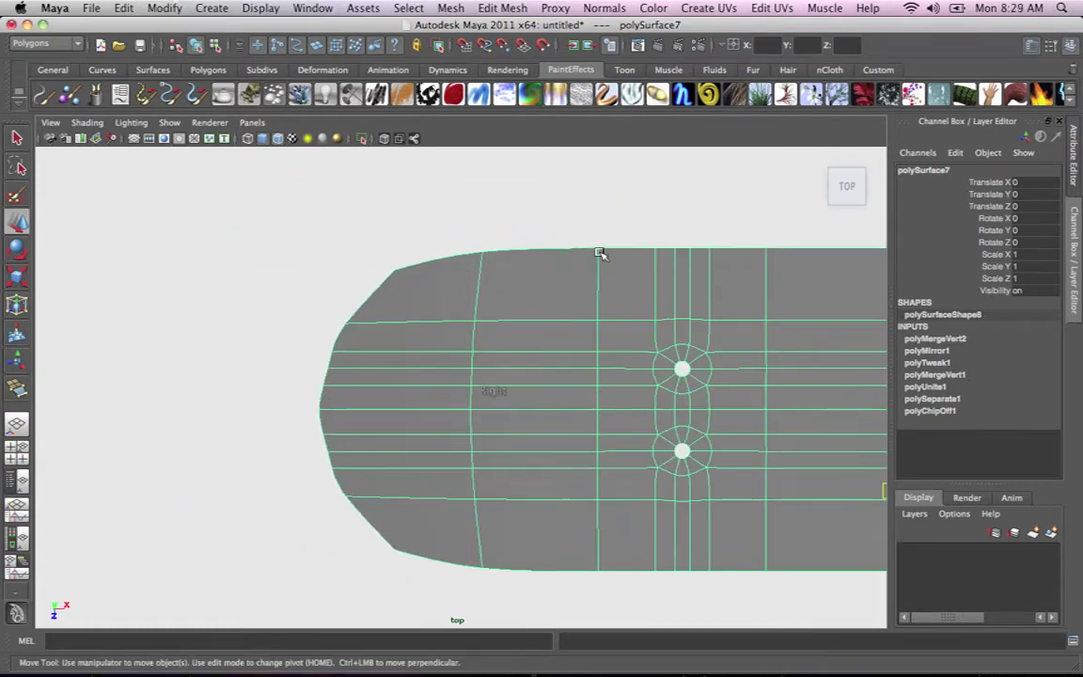
Examine the outline of the deck's rounded end and the spacing of its edge loops up close.
alt+middle_drag(478, 371, 526, 335)
alt+right_drag(566, 372, 635, 363)
alt+middle_drag(658, 328, 515, 339)
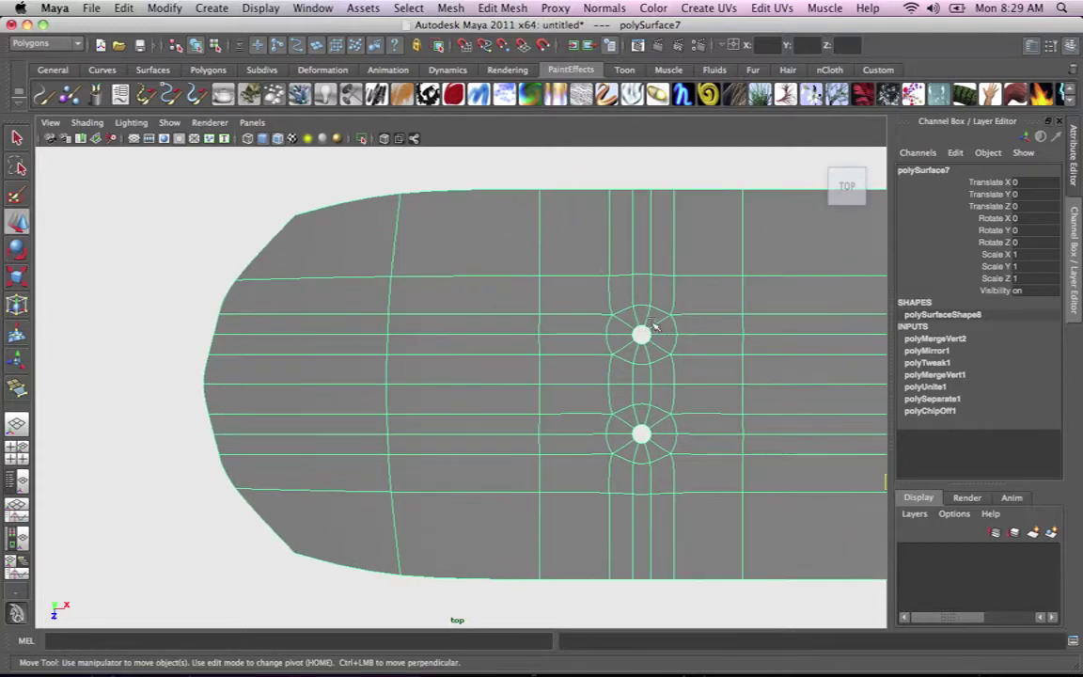
alt+right_drag(208, 300, 332, 318)
alt+middle_drag(289, 322, 367, 319)
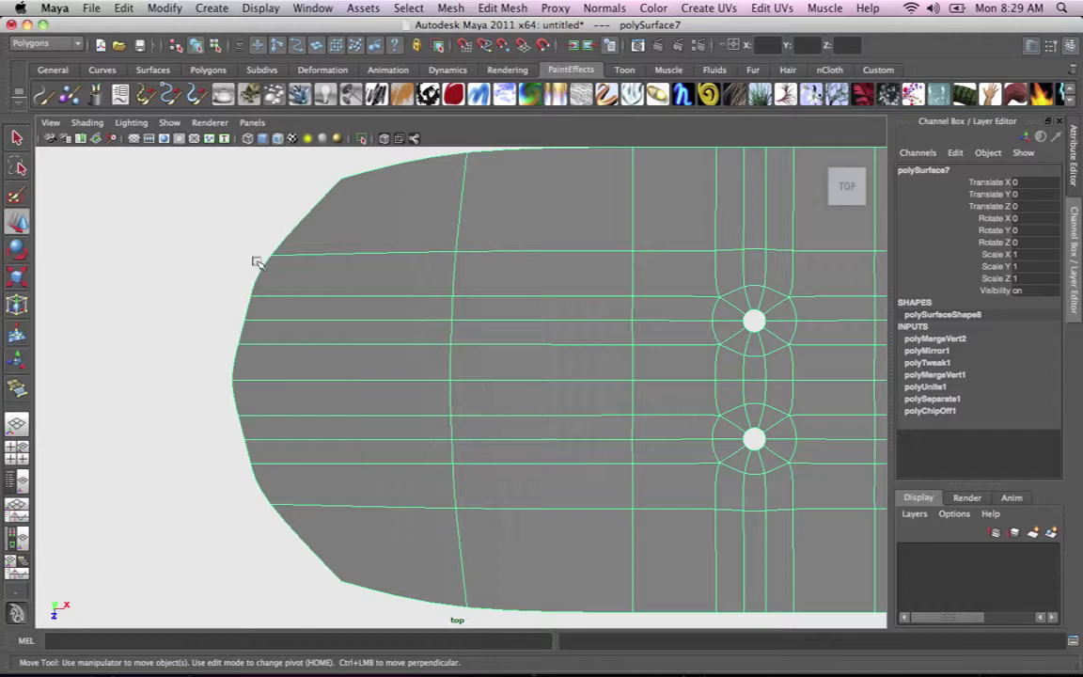
alt+right_drag(287, 387, 221, 343)
alt+middle_drag(276, 354, 246, 329)
alt+right_drag(315, 340, 404, 340)
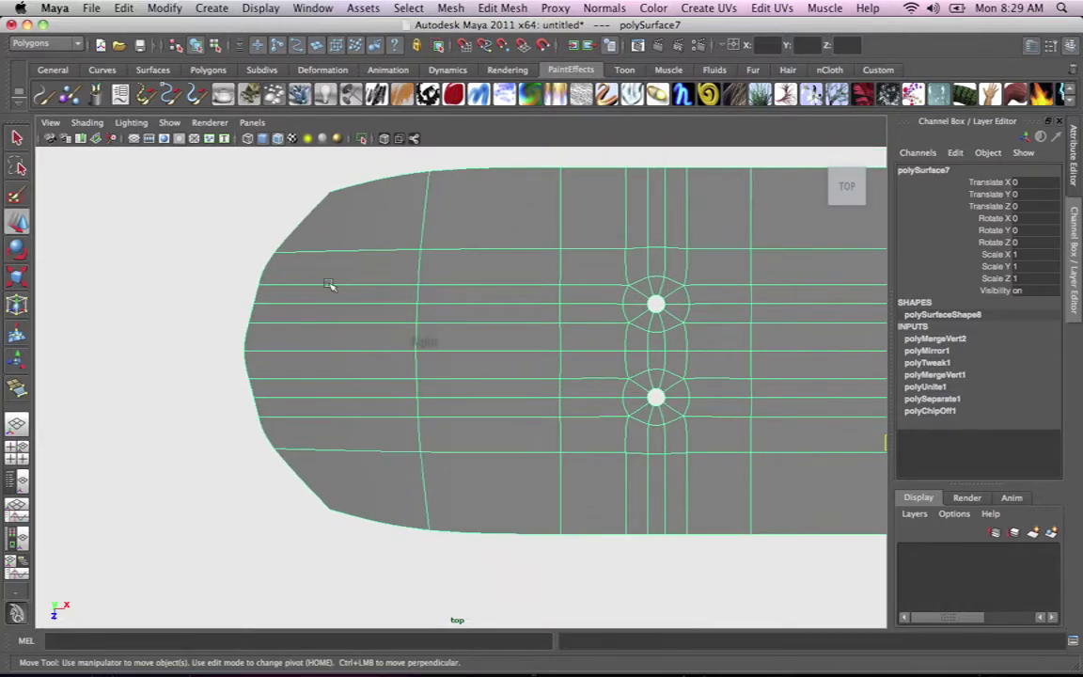
alt+right_drag(329, 285, 340, 288)
alt+middle_drag(368, 332, 372, 366)
alt+right_drag(325, 317, 431, 346)
alt+middle_drag(335, 349, 378, 357)
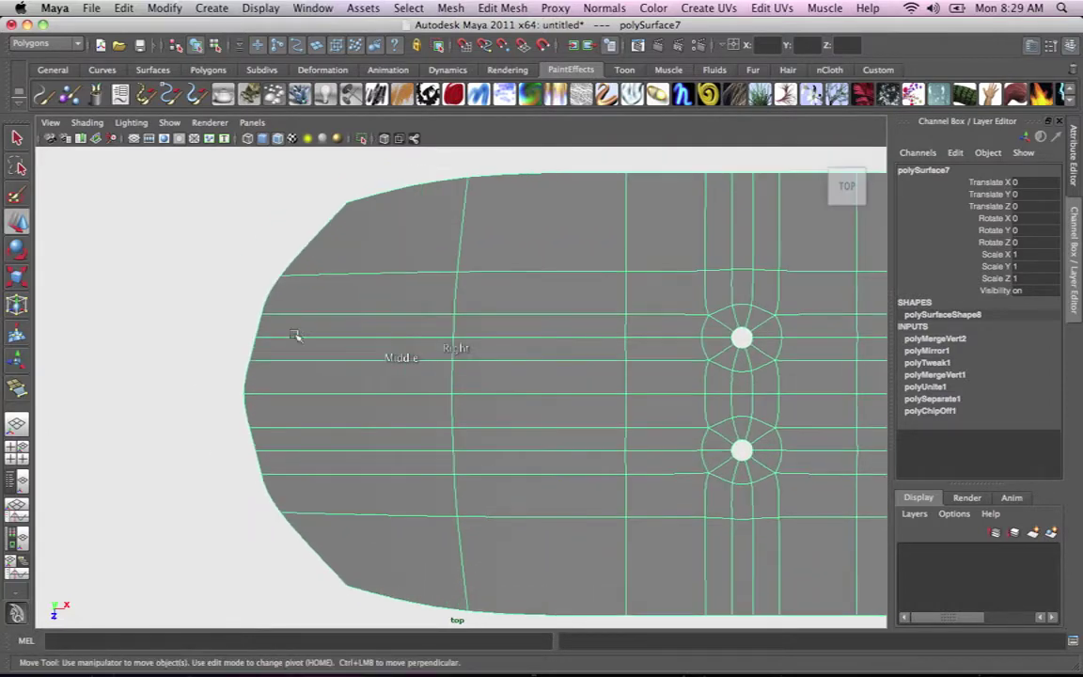
Put the deck mesh in vertex mode, select a vertex on its rounded end, and turn off the smooth preview.
right_drag(284, 335, 253, 341)
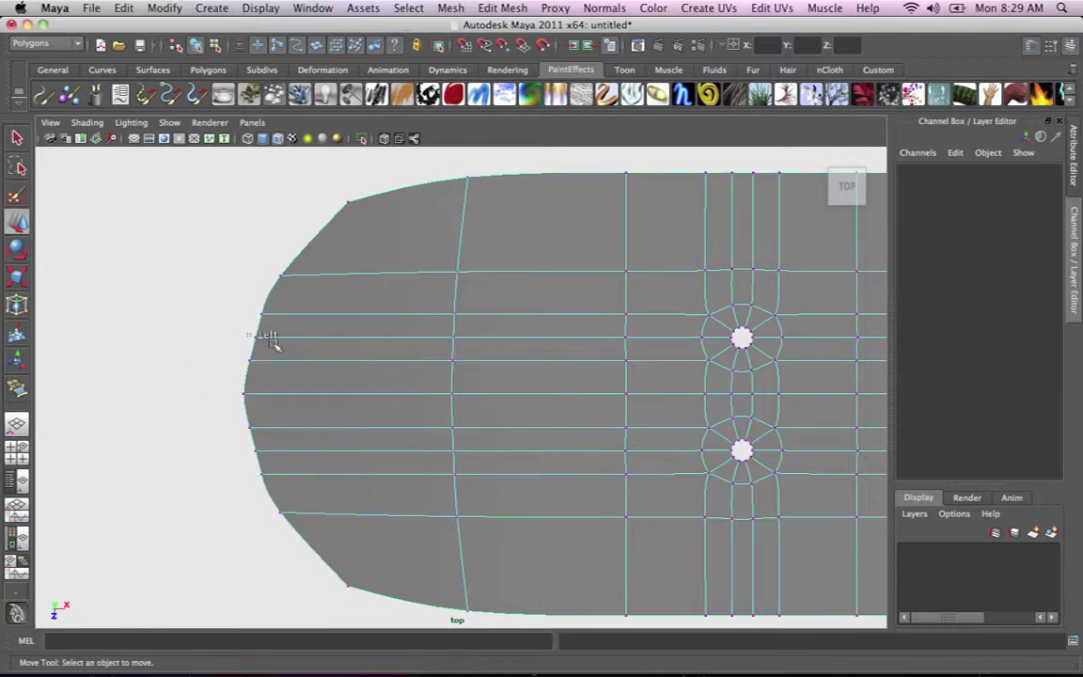
click(258, 341)
key(1)
alt+right_drag(316, 307, 366, 347)
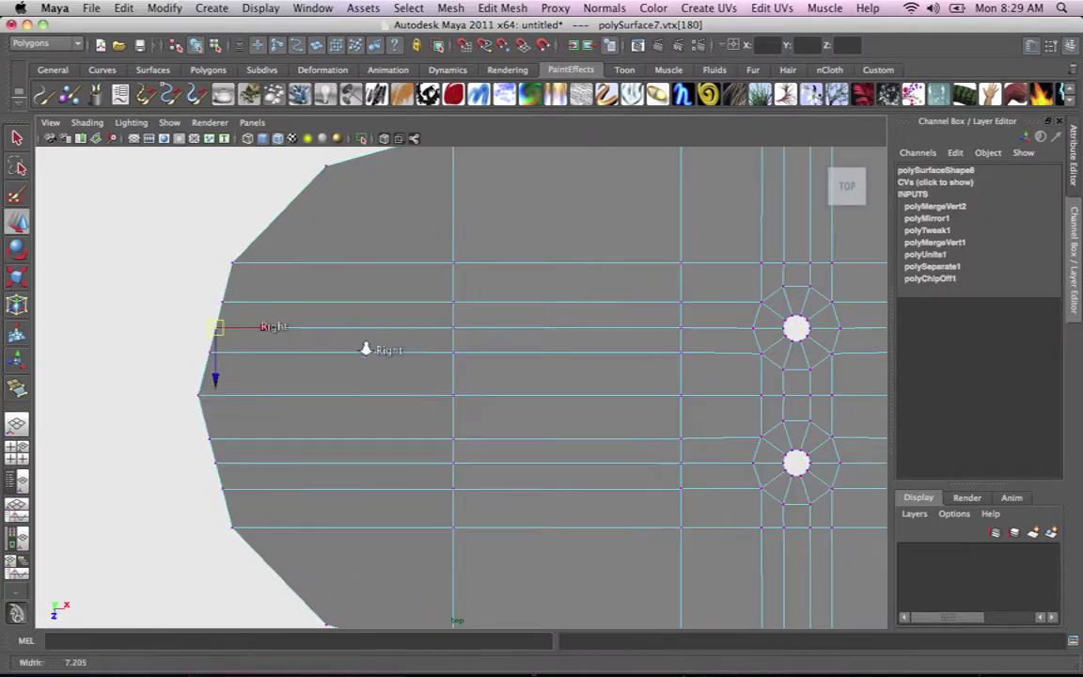
alt+middle_drag(366, 347, 404, 419)
alt+right_drag(442, 413, 201, 329)
alt+middle_drag(470, 359, 388, 339)
alt+right_drag(534, 334, 598, 331)
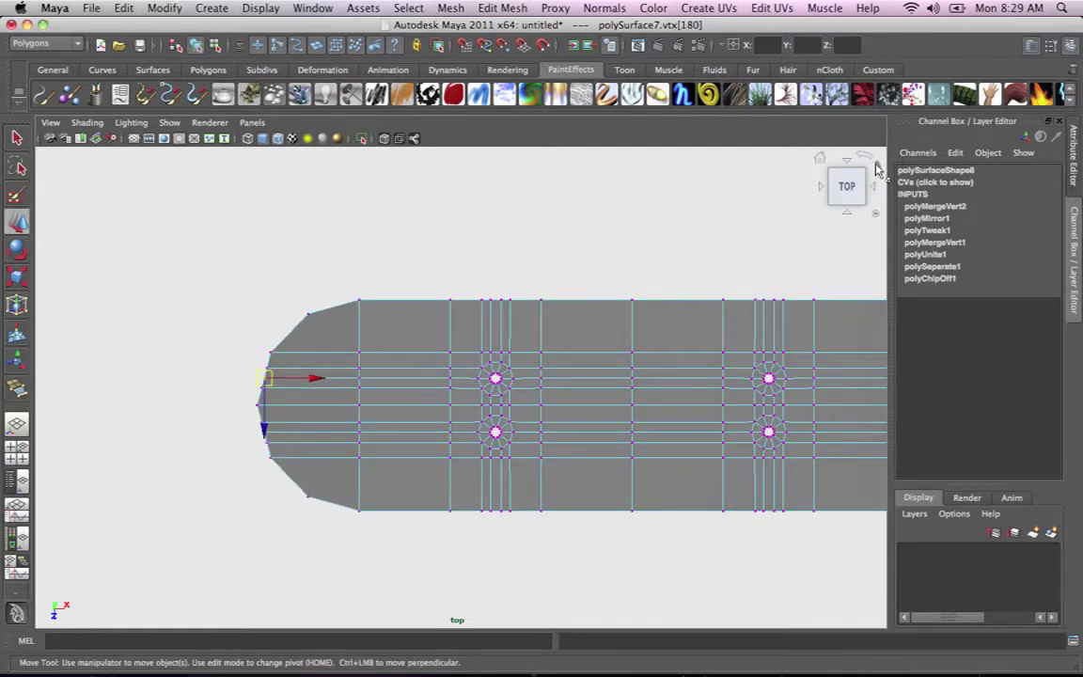
Rotate the top view 90 degrees so the deck's rounded end points upward, and frame that end closely.
click(877, 171)
alt+right_drag(553, 271, 825, 369)
alt+middle_drag(551, 321, 534, 587)
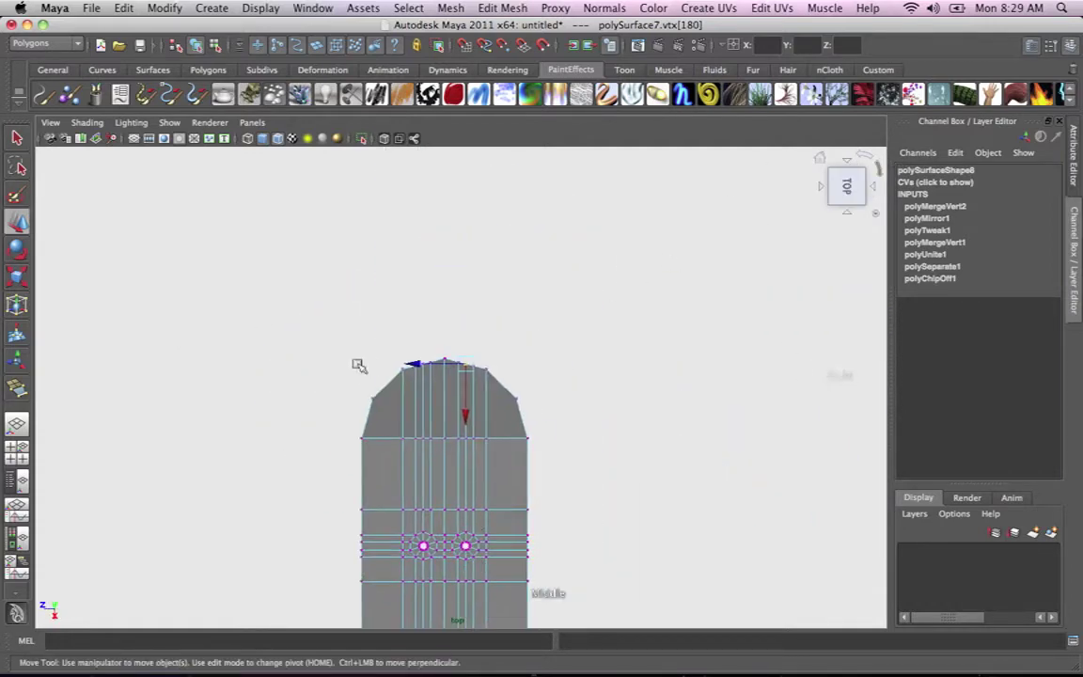
alt+right_drag(358, 366, 548, 326)
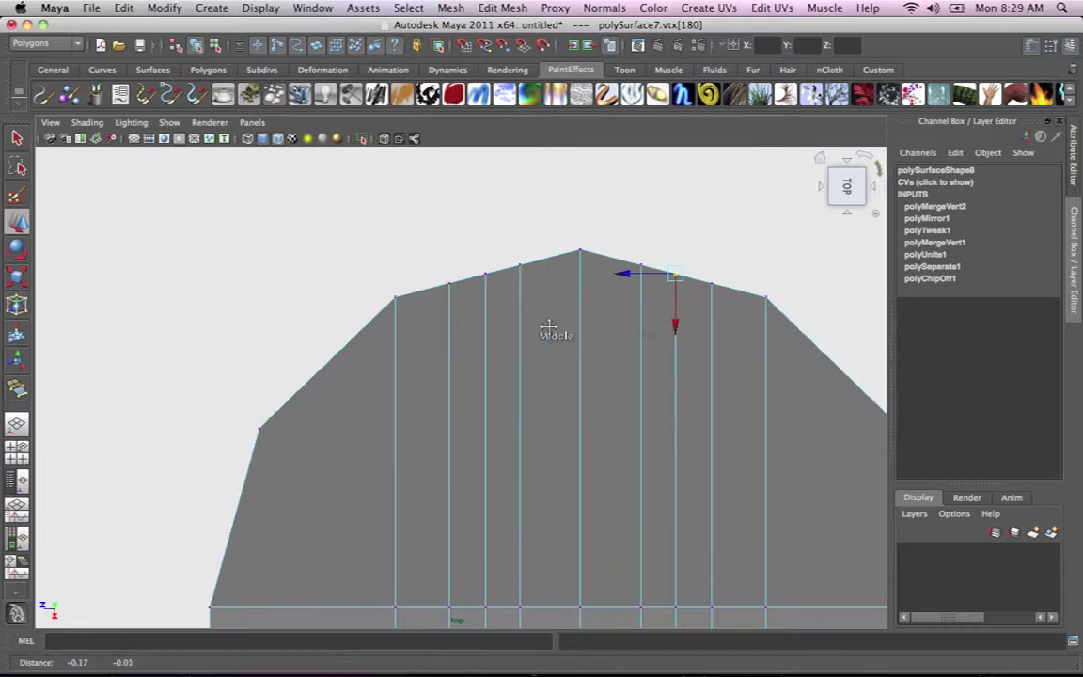
Move the three border vertices between the tip and the left corner outward to begin rounding the end.
click(450, 280)
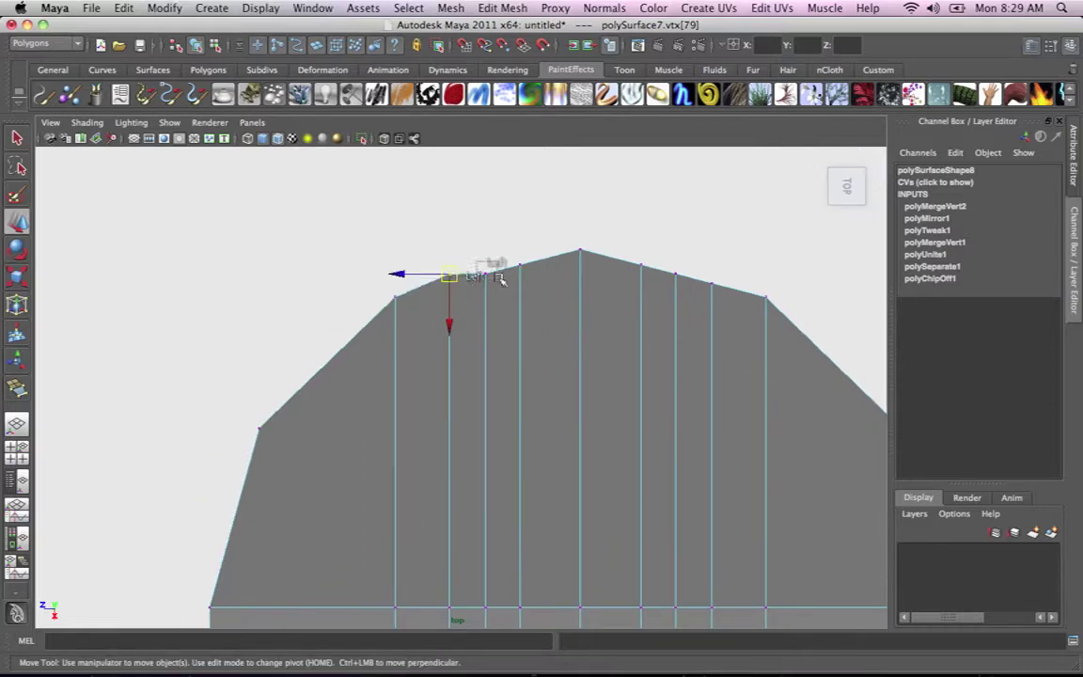
click(485, 269)
click(519, 262)
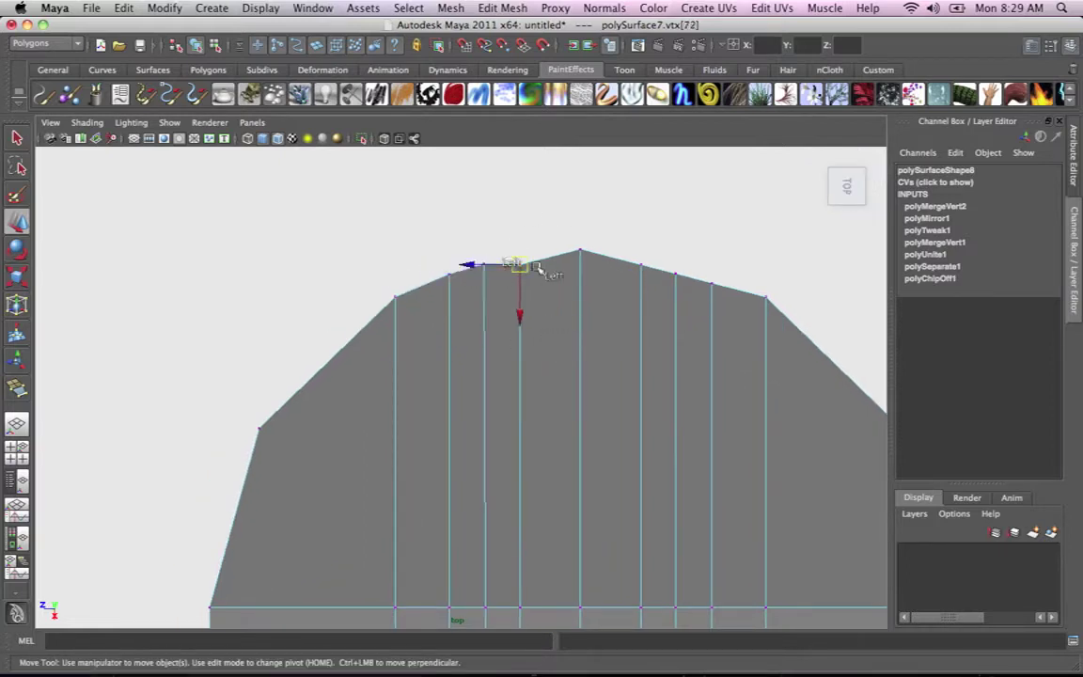
Reposition the left corner vertex and the three border vertices beside it, spreading them along a rounder curve toward the tip.
click(395, 297)
drag(395, 297, 391, 307)
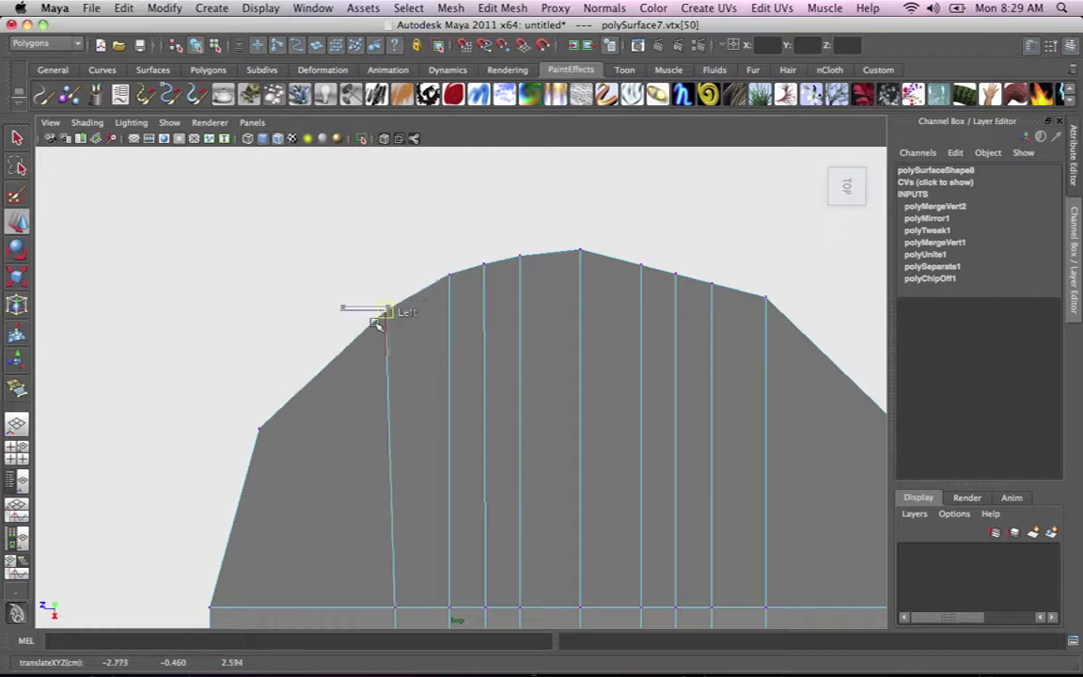
drag(452, 279, 432, 286)
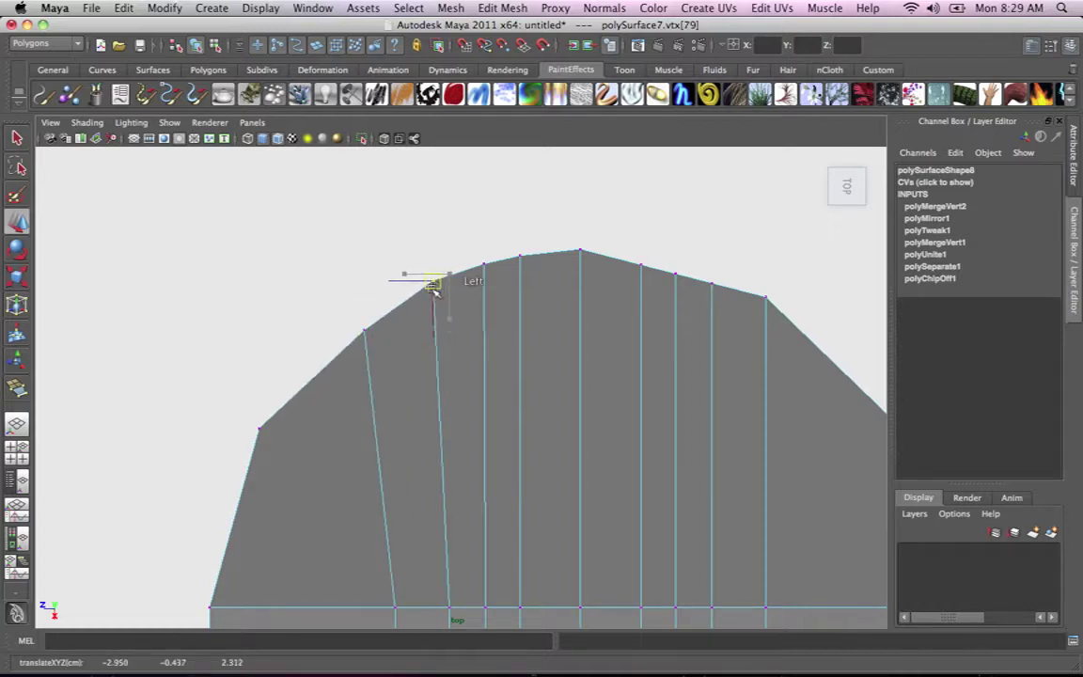
click(483, 263)
click(523, 254)
drag(523, 254, 527, 253)
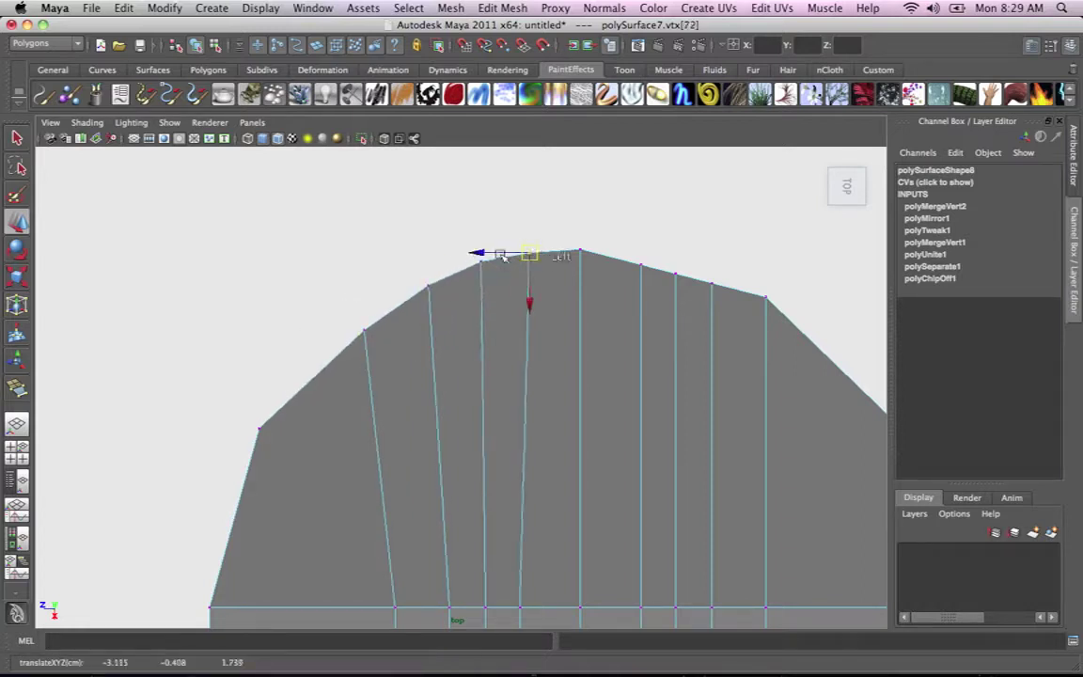
click(428, 285)
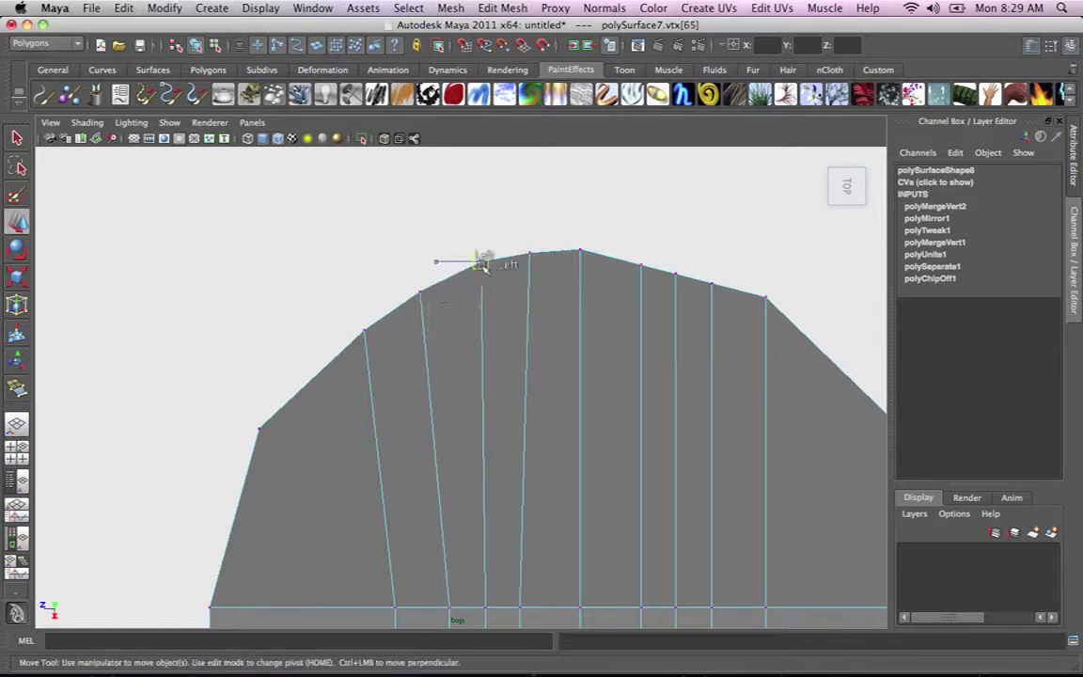
drag(483, 266, 473, 270)
alt+right_drag(627, 235, 599, 261)
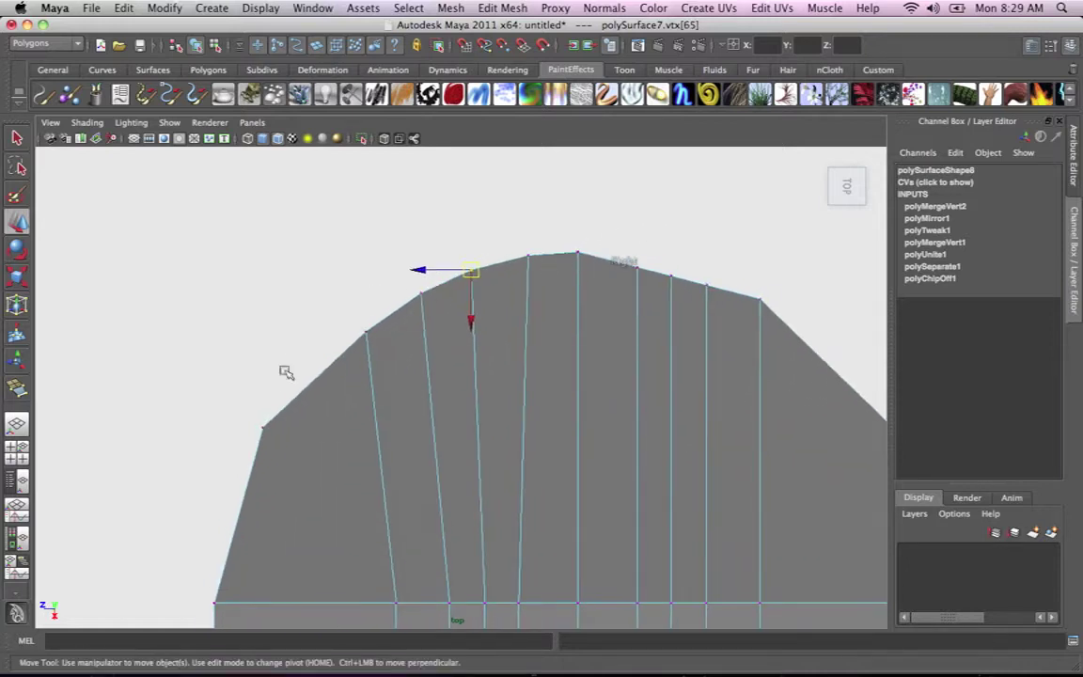
Nudge the left shoulder vertex inward and respace the four border vertices between it and the tip into an even arc.
drag(277, 430, 278, 430)
click(366, 331)
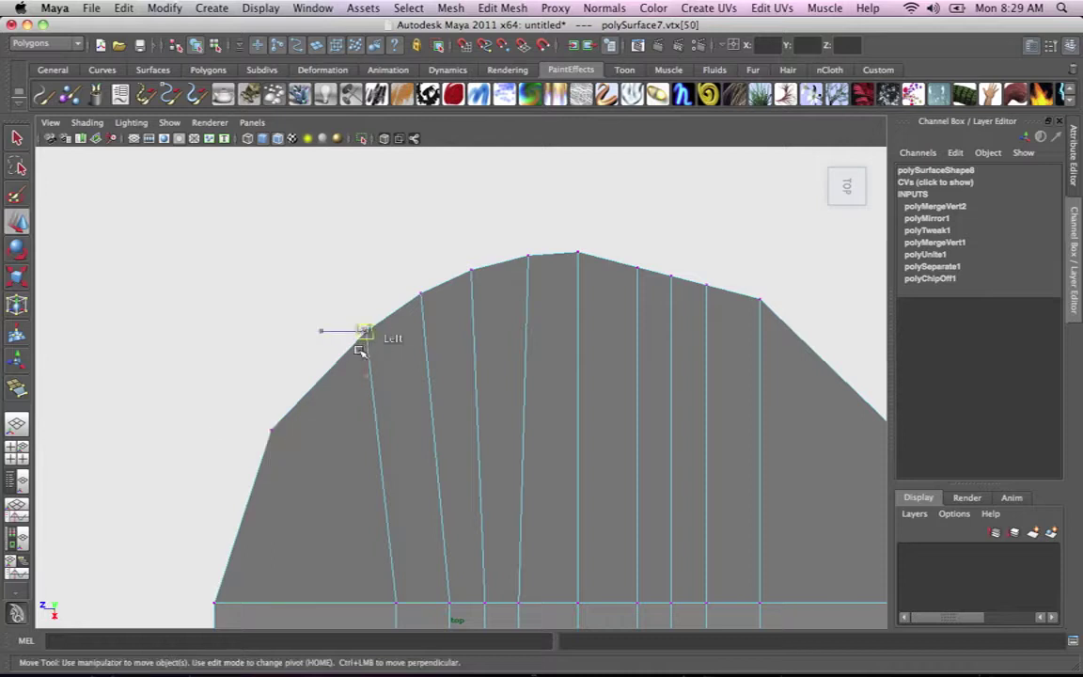
drag(365, 331, 351, 348)
drag(425, 298, 433, 299)
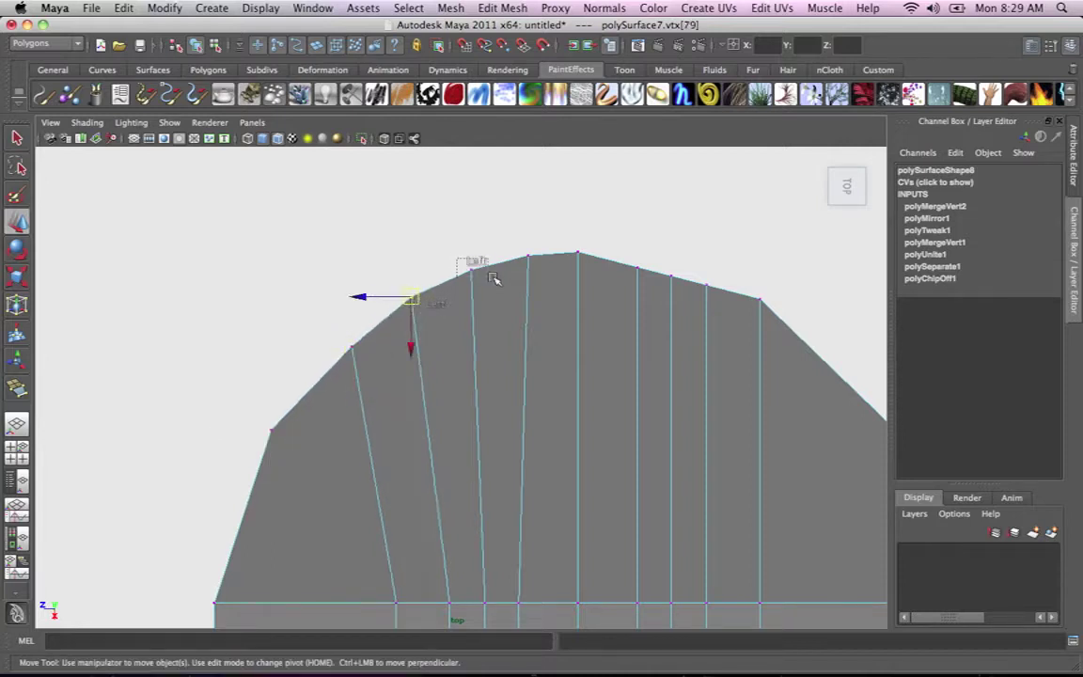
drag(492, 277, 495, 279)
drag(473, 271, 472, 274)
drag(516, 245, 552, 264)
drag(530, 255, 526, 259)
Turn on the smooth preview of the deck to check the reshaped half of the end against the other half.
alt+right_drag(585, 246, 480, 269)
alt+middle_drag(499, 357, 505, 248)
alt+middle_drag(486, 305, 481, 268)
alt+middle_drag(475, 306, 456, 344)
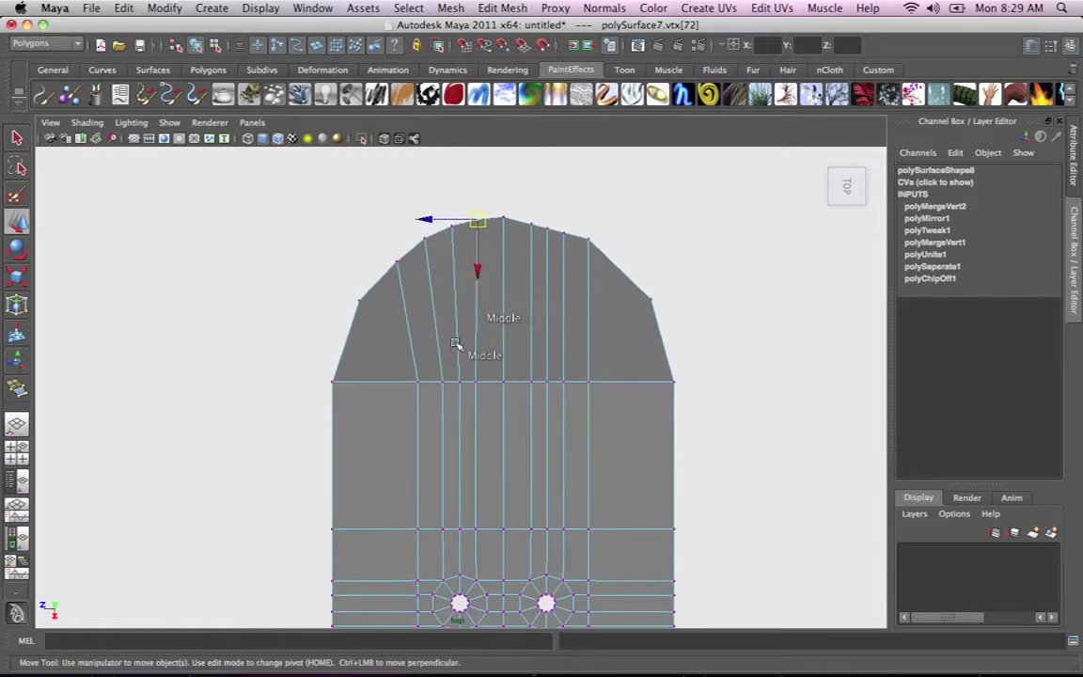
key(3)
scroll(427, 302, up, 3)
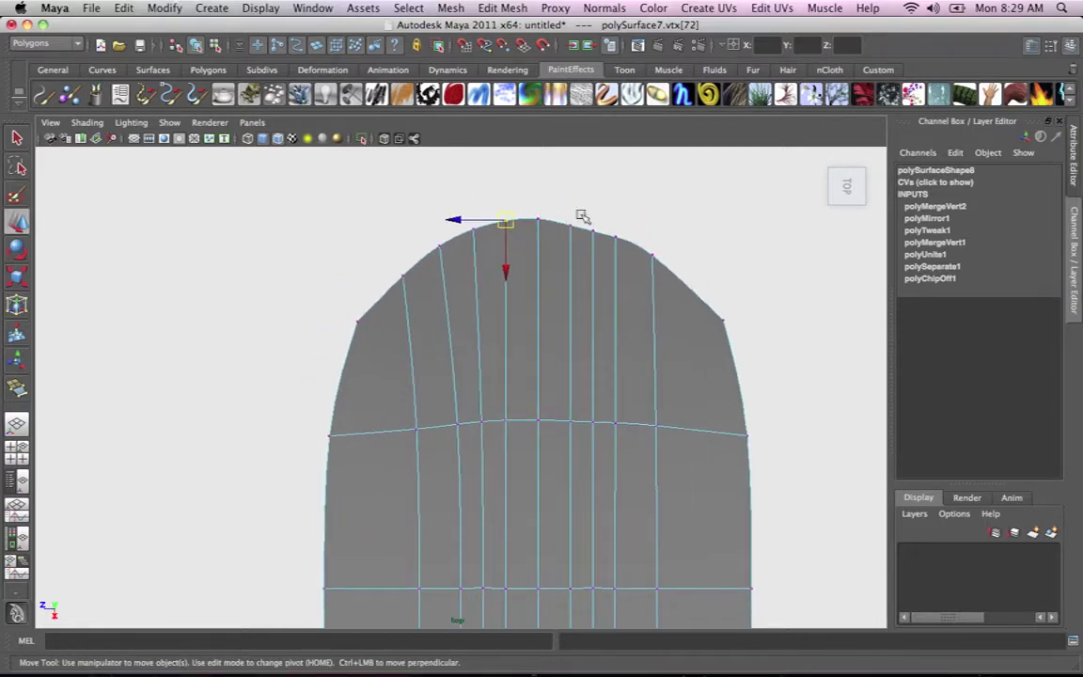
alt+right_drag(508, 266, 583, 288)
alt+middle_drag(577, 286, 608, 305)
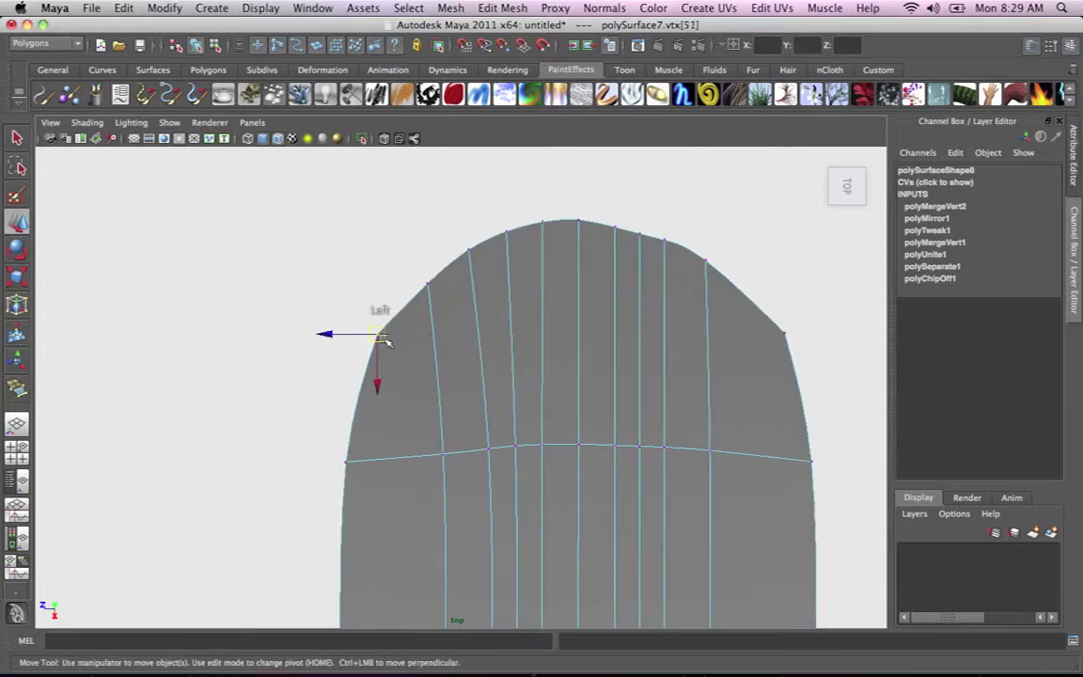
Move the left shoulder vertex and the adjacent border vertex outward and down the side to round the smoothed corner.
drag(386, 343, 372, 367)
drag(399, 273, 437, 296)
drag(429, 289, 415, 300)
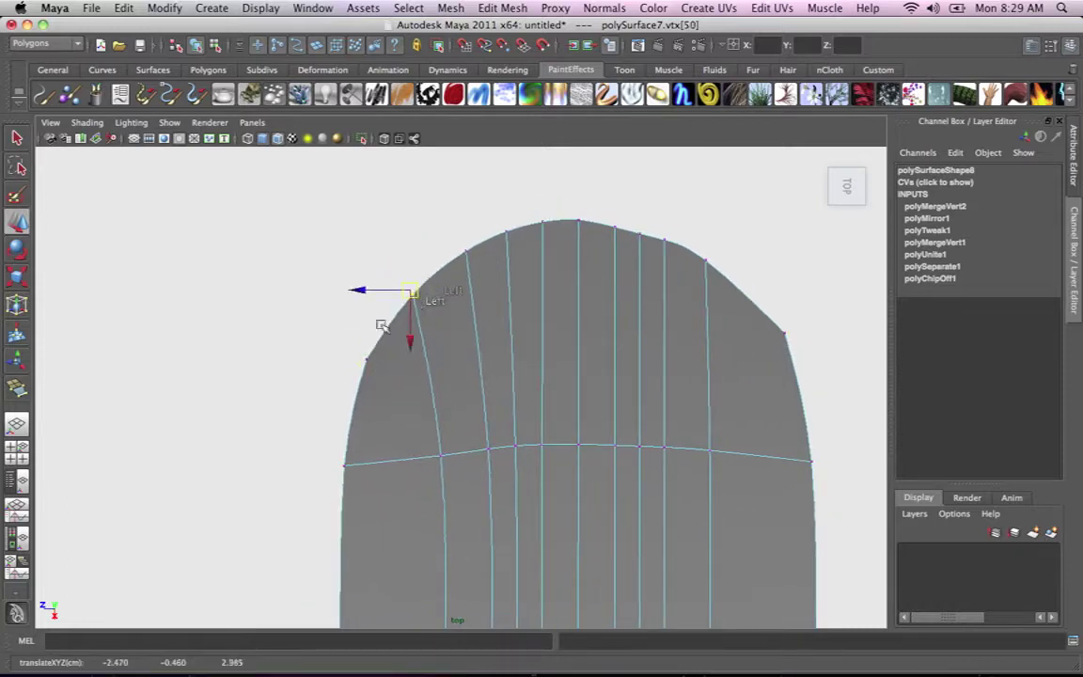
drag(354, 348, 380, 371)
click(415, 298)
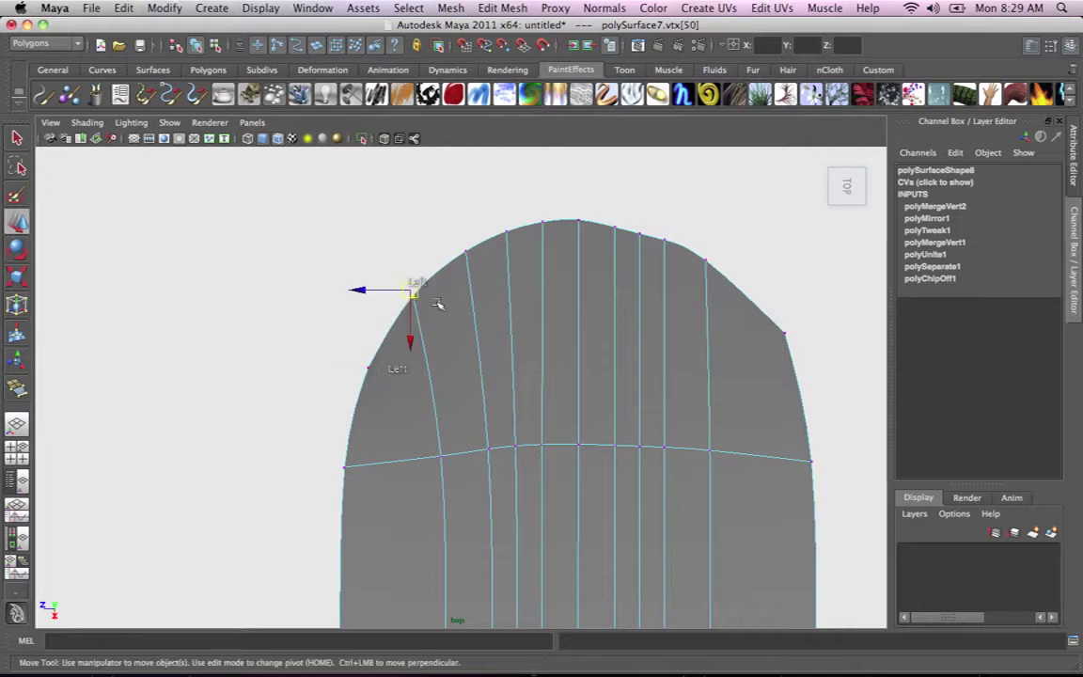
drag(415, 298, 410, 310)
Fine-tune the three border vertices between the rounded left corner and the tip, shifting them slightly away from the centre line.
click(464, 254)
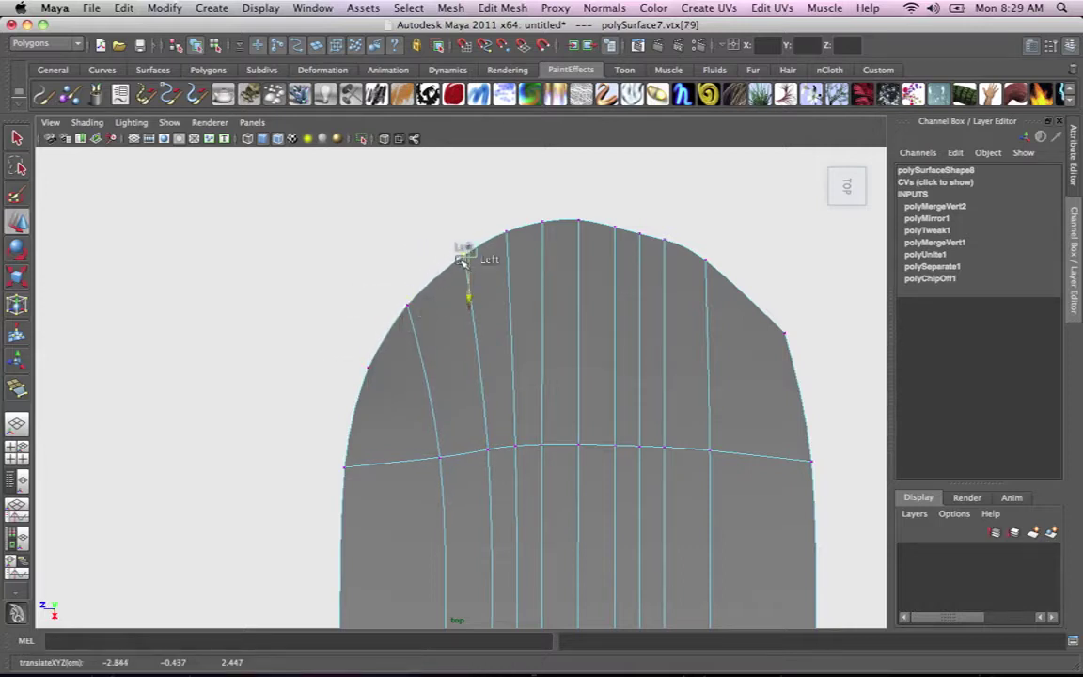
click(505, 229)
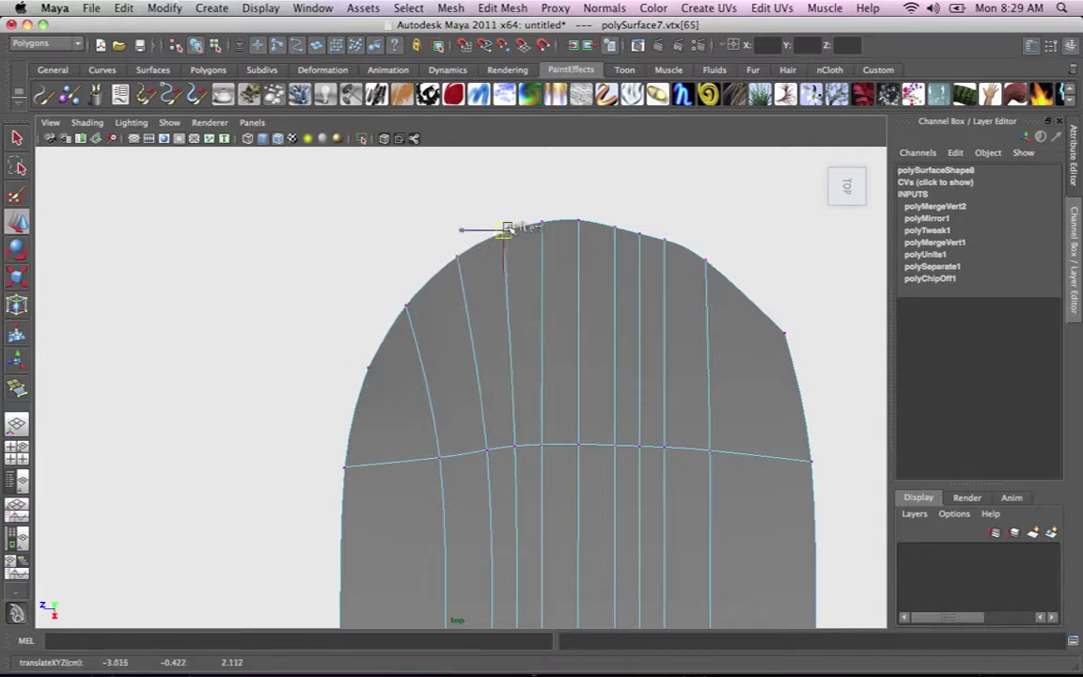
click(540, 221)
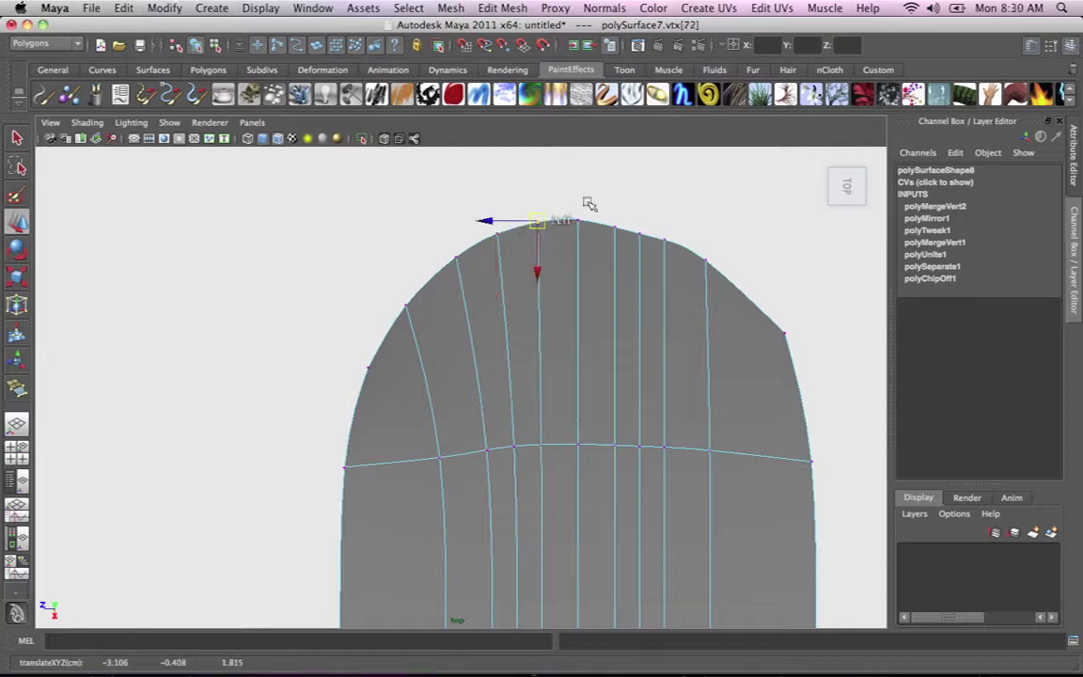
Select the tip vertex and its left neighbour and scale them along the deck's length to flatten the tip.
drag(603, 237, 603, 237)
alt+right_drag(604, 237, 621, 232)
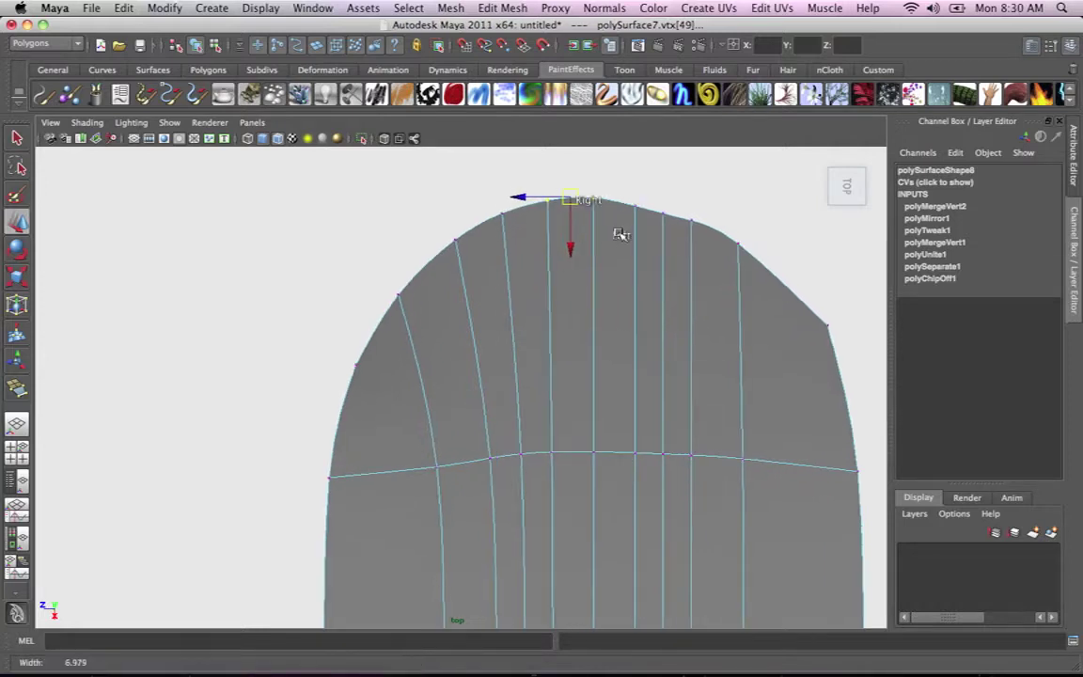
alt+middle_drag(622, 233, 587, 254)
key(r)
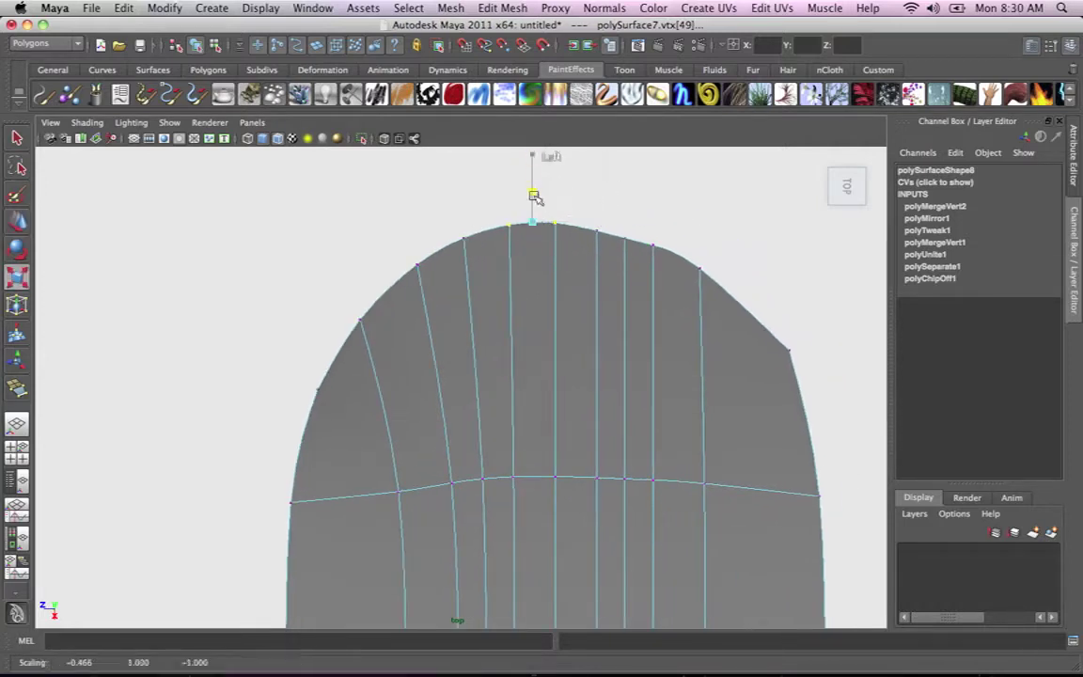
drag(536, 219, 535, 222)
alt+middle_drag(575, 214, 585, 233)
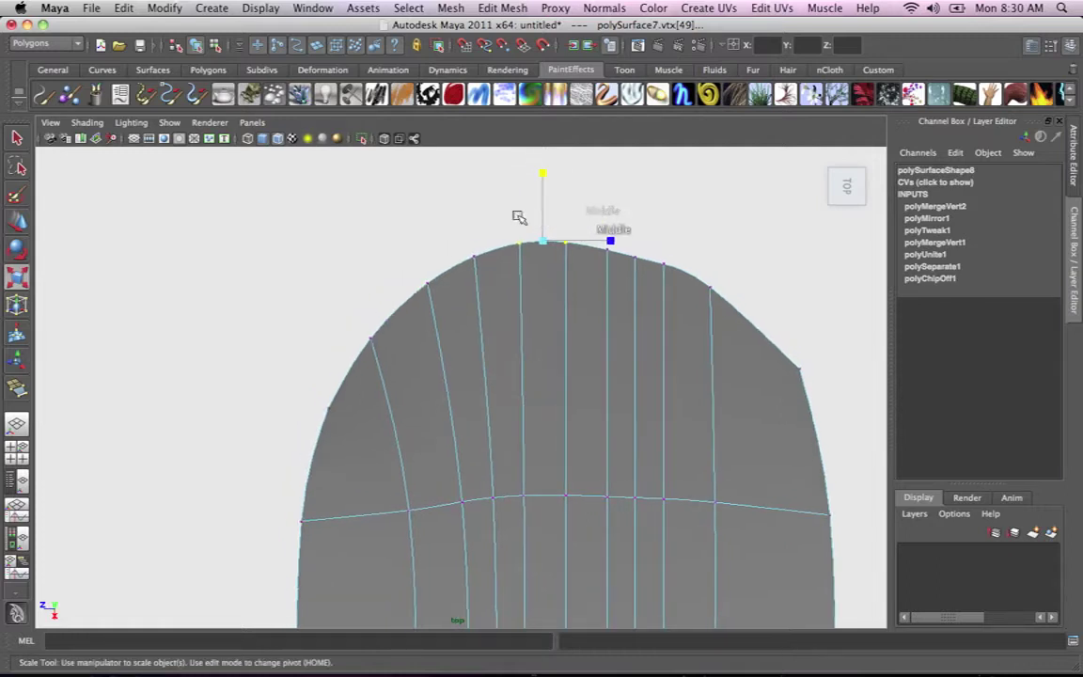
Nudge the four border vertices between the tip's left neighbour and the left side slightly outward to even out the curve.
click(475, 255)
key(w)
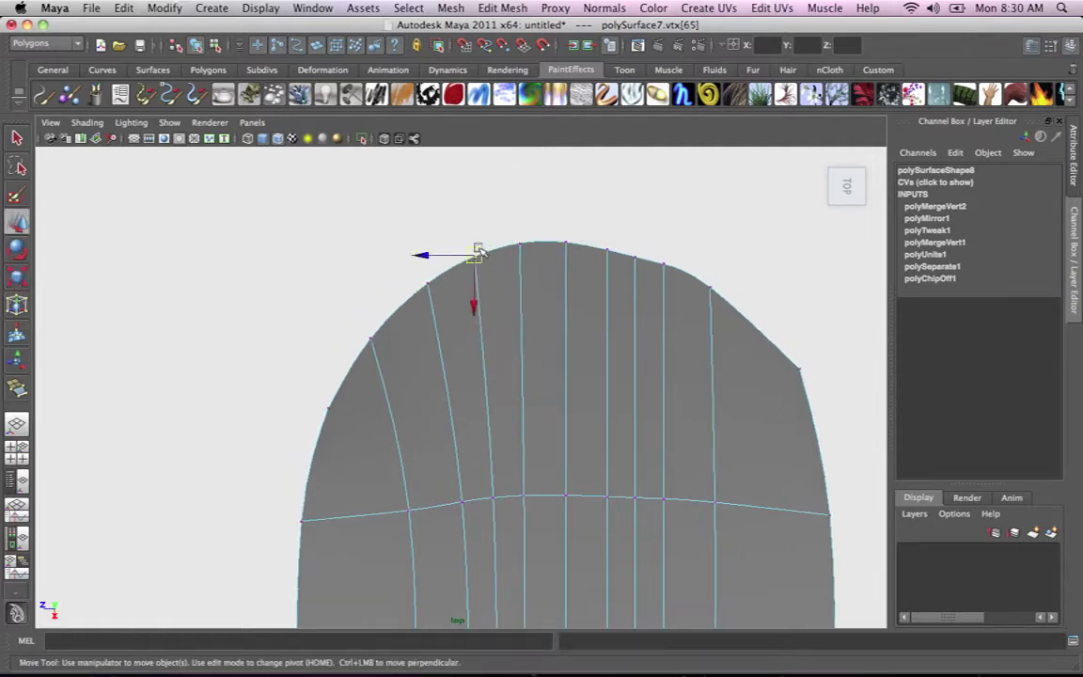
drag(478, 246, 473, 250)
click(428, 279)
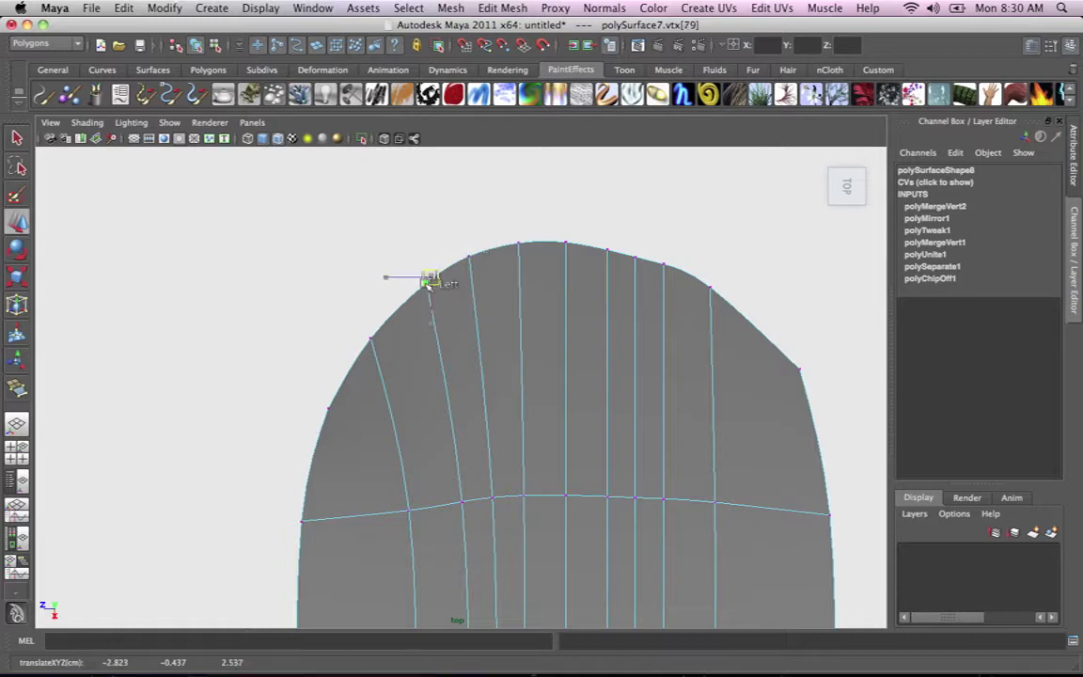
click(369, 338)
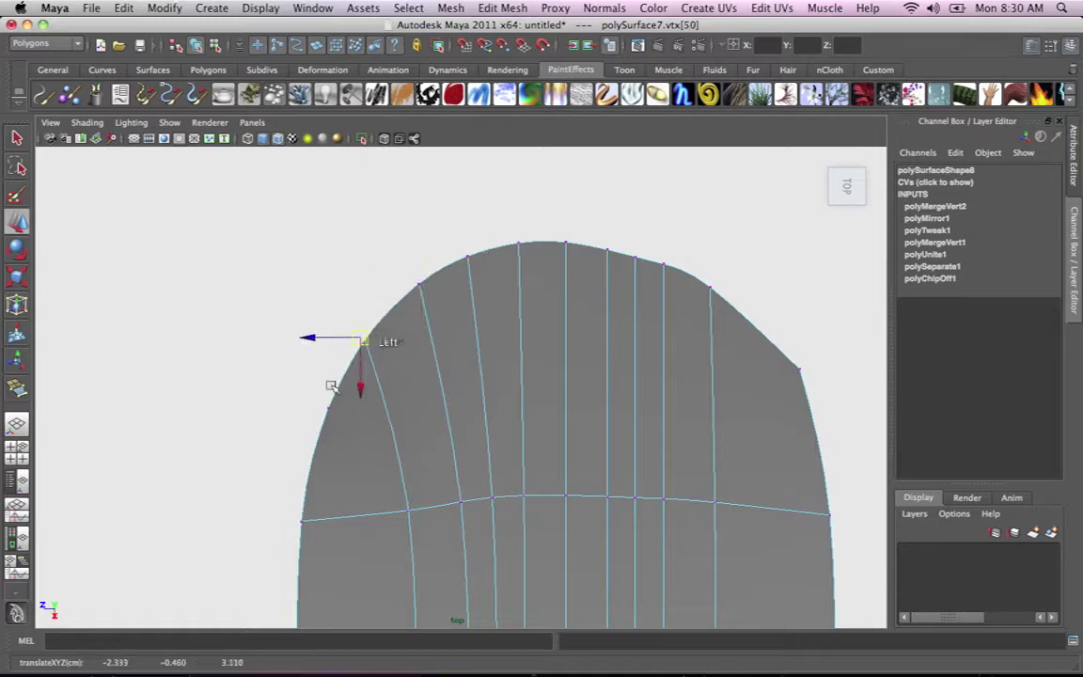
click(328, 410)
Turn off the smooth preview and delete all faces on the right half of the deck, up to the centre line.
scroll(348, 388, down, 8)
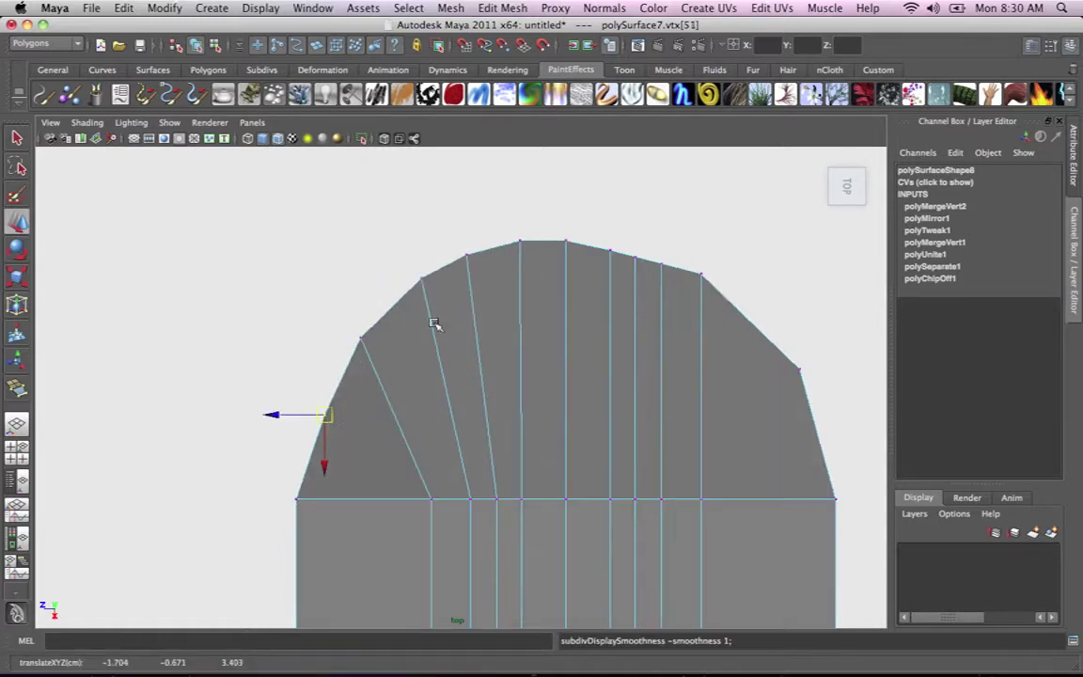
alt+right_drag(352, 293, 498, 331)
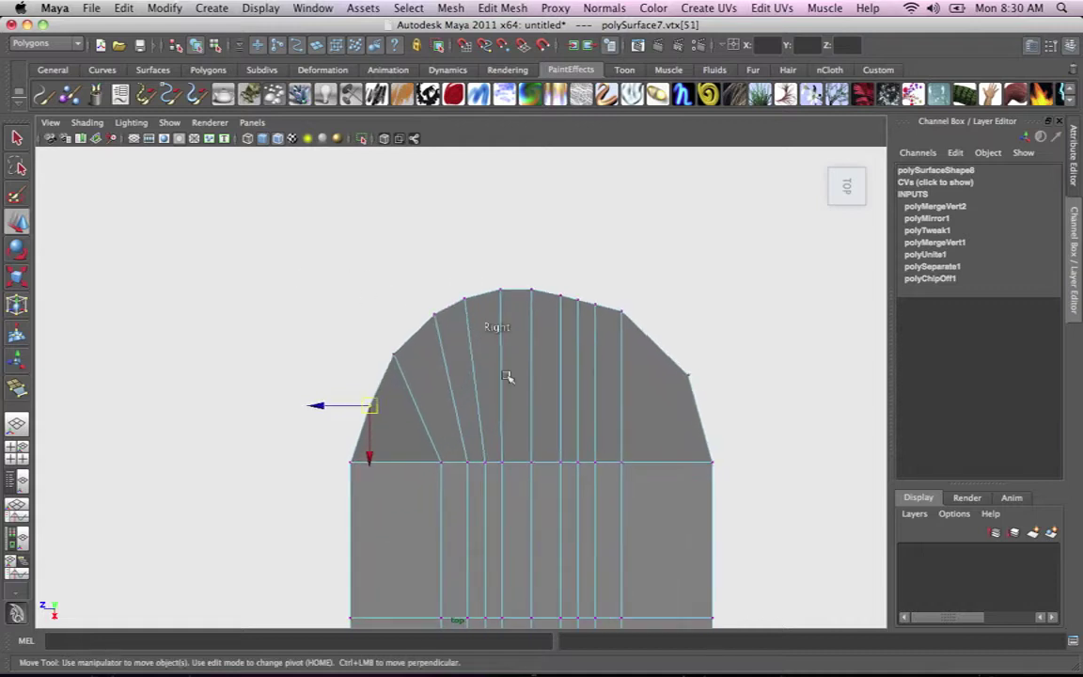
alt+middle_drag(508, 374, 496, 317)
alt+right_drag(514, 317, 266, 354)
alt+middle_drag(266, 355, 266, 271)
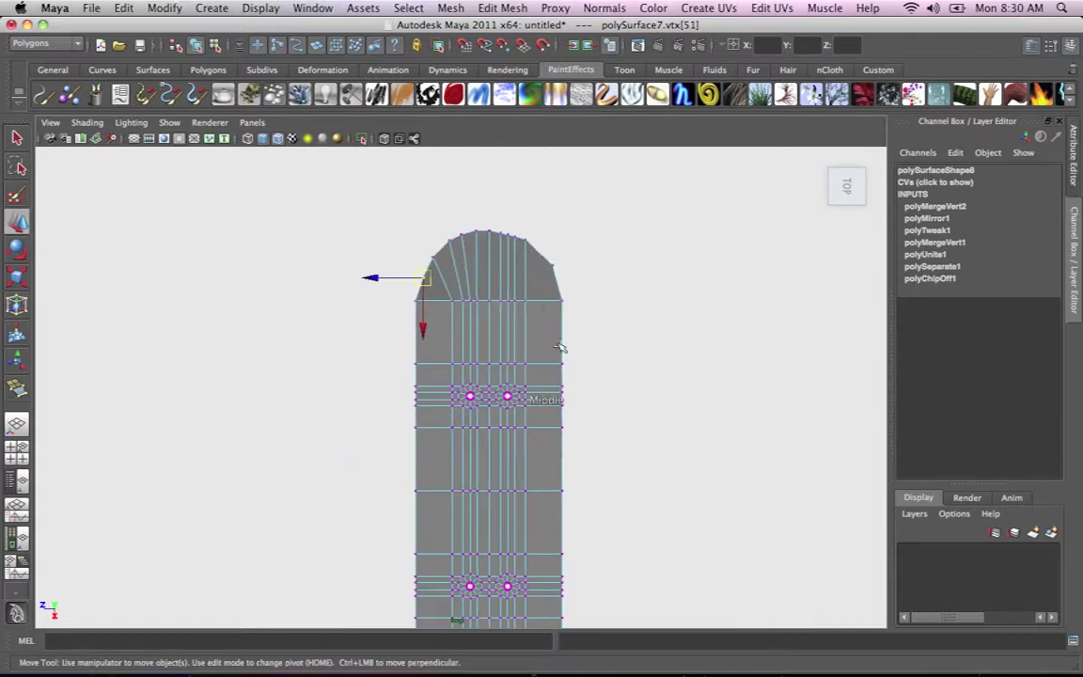
right_click(524, 317)
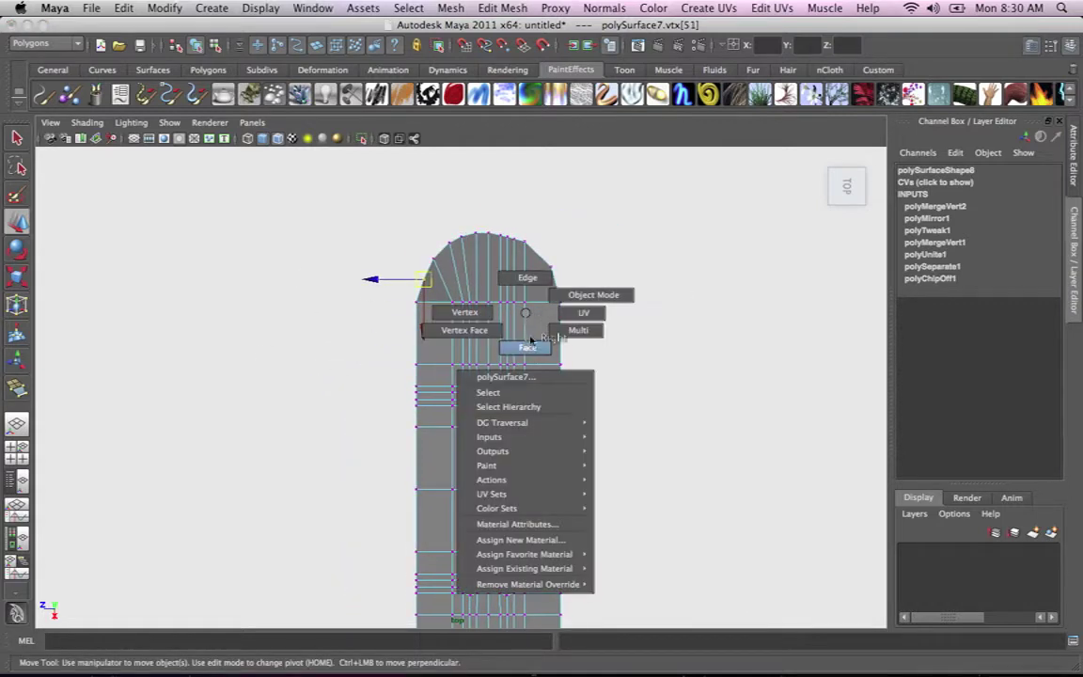
right_drag(531, 340, 532, 344)
alt+middle_drag(559, 327, 566, 220)
alt+right_drag(564, 246, 440, 246)
alt+middle_drag(498, 242, 513, 302)
alt+right_drag(701, 221, 632, 222)
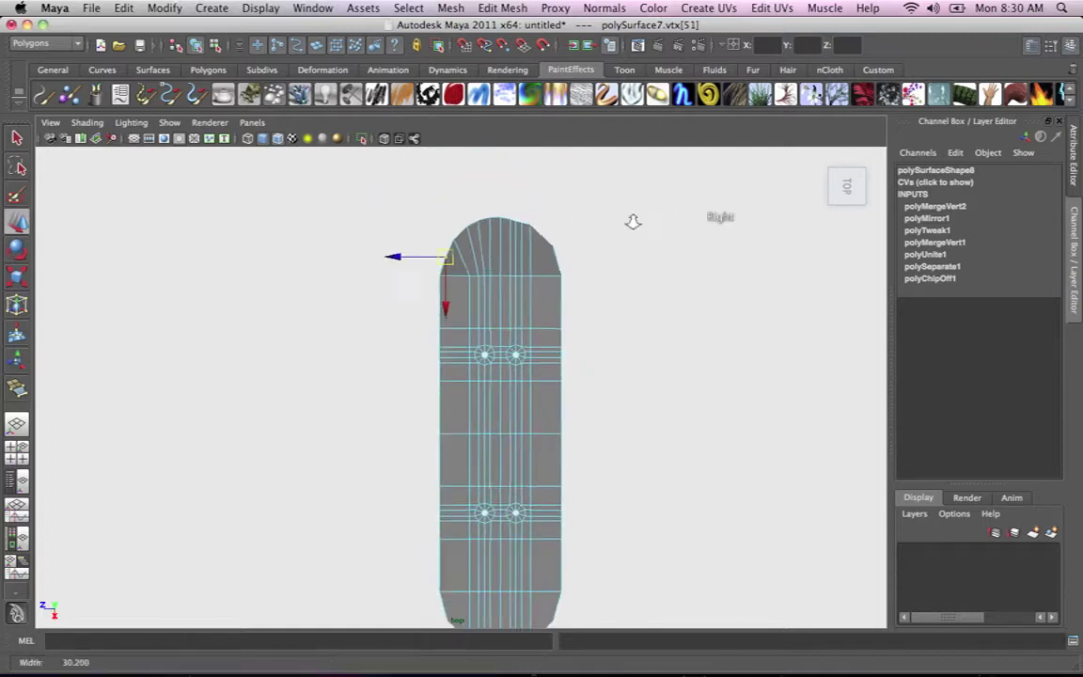
alt+middle_drag(633, 222, 600, 212)
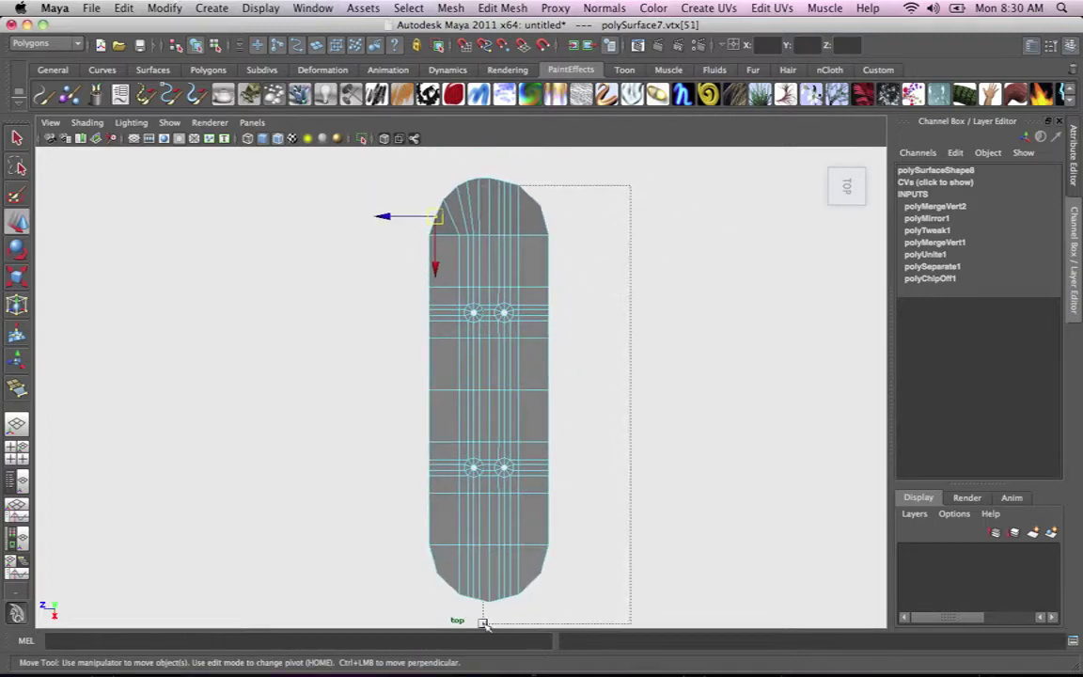
drag(489, 624, 490, 622)
key(Delete)
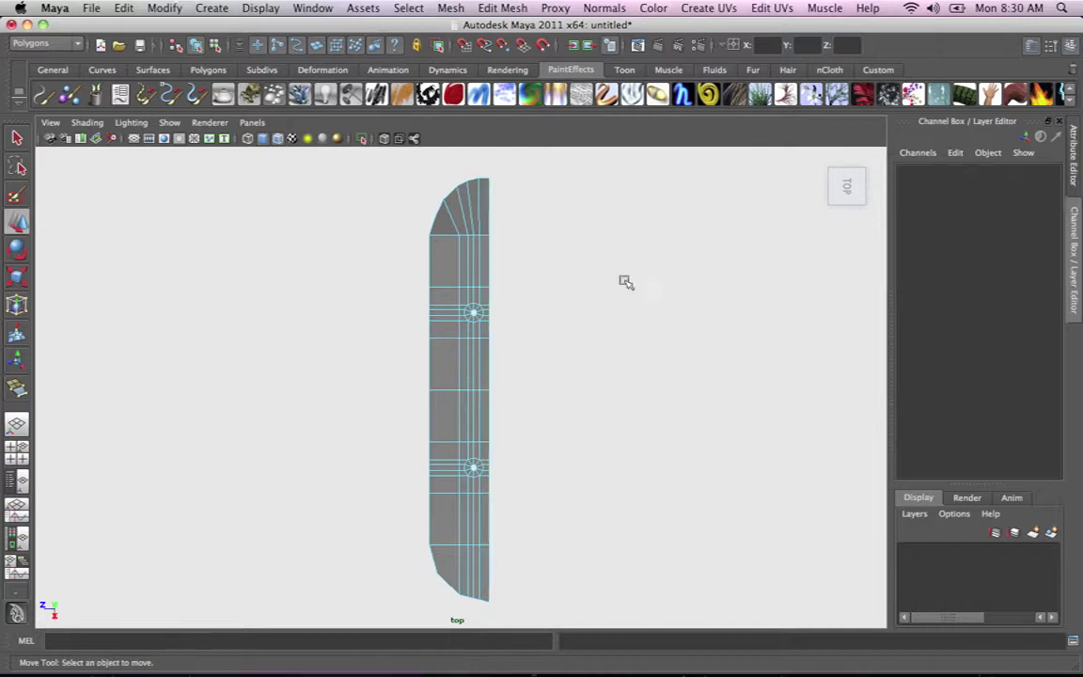
Return the remaining half deck to object mode and turn on its smooth preview.
alt+middle_drag(504, 437, 580, 312)
alt+right_drag(513, 355, 926, 523)
alt+middle_drag(782, 421, 564, 448)
alt+right_drag(579, 449, 391, 342)
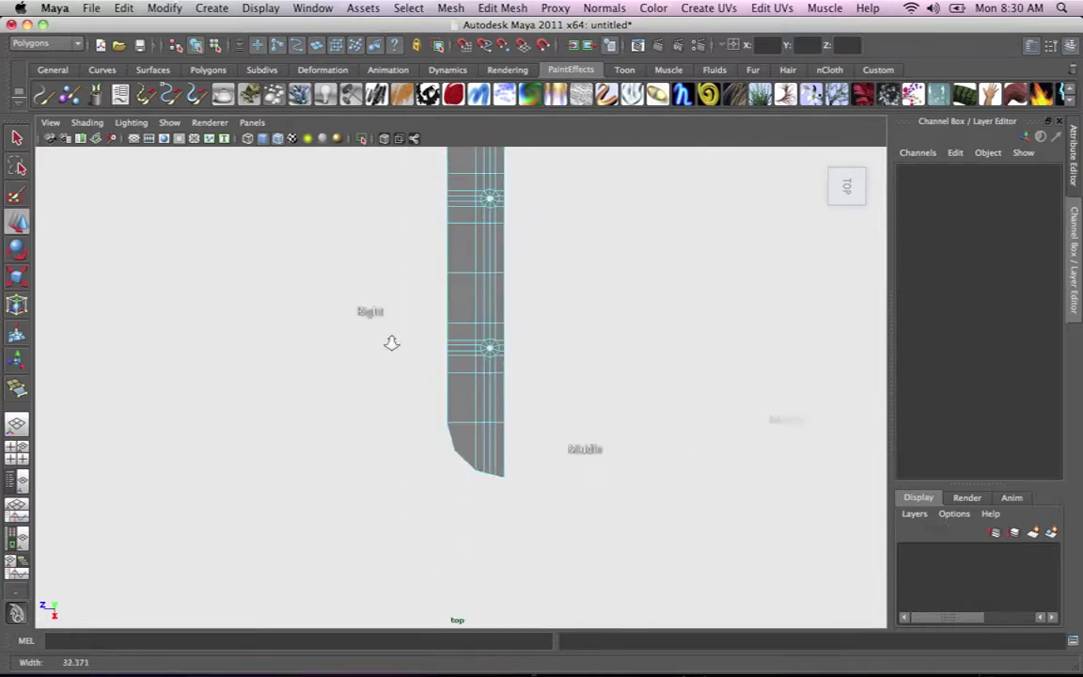
alt+middle_drag(461, 365, 494, 545)
alt+right_drag(446, 478, 714, 358)
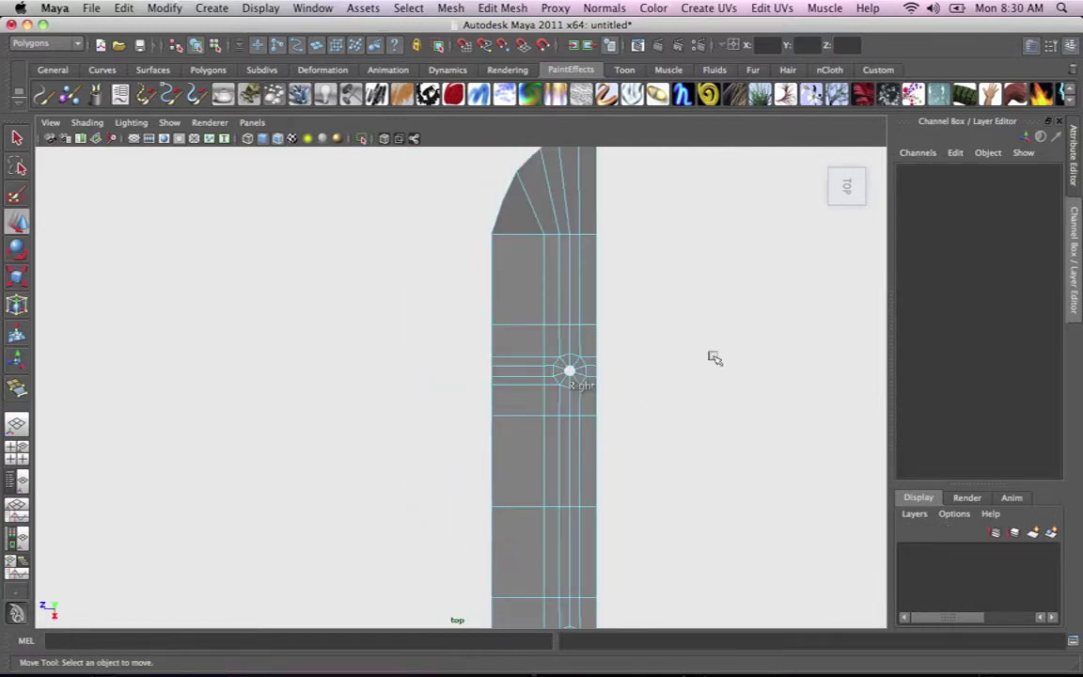
right_click(574, 269)
right_drag(607, 248, 606, 246)
alt+middle_drag(579, 287, 538, 360)
alt+right_drag(539, 360, 588, 360)
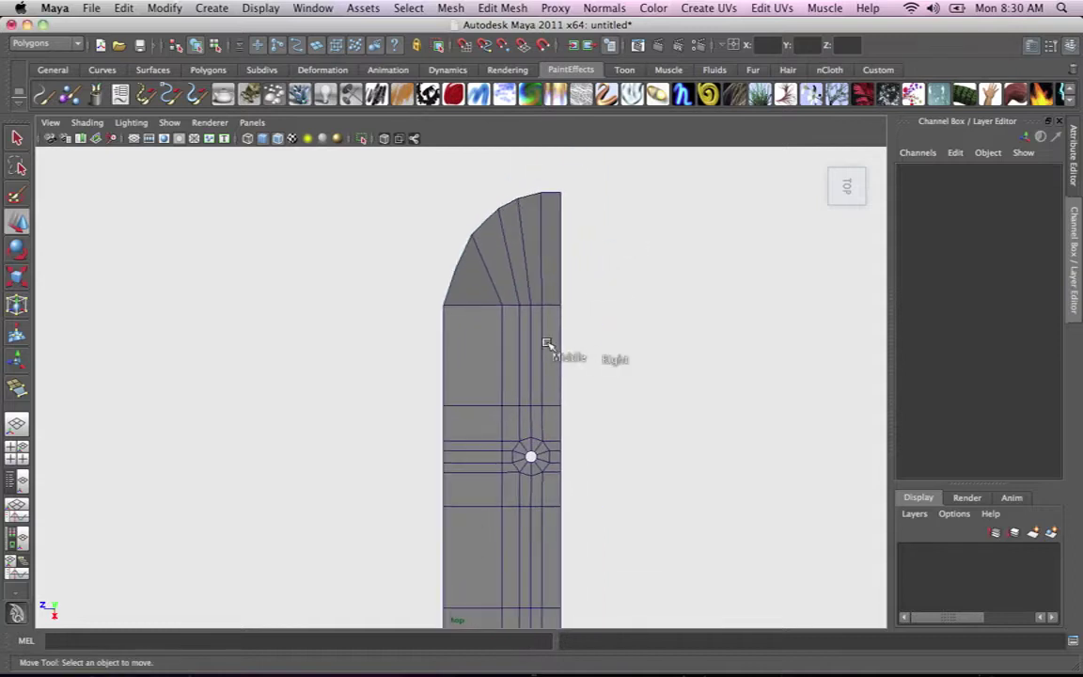
click(546, 344)
key(3)
click(614, 320)
alt+right_drag(628, 300, 410, 300)
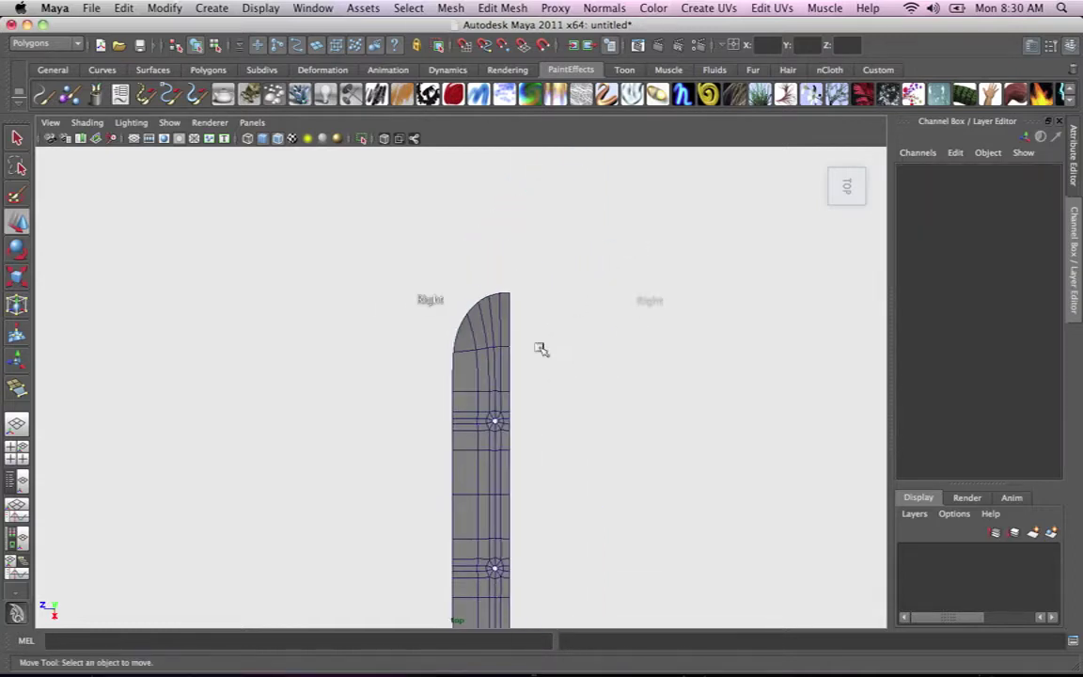
In the perspective view, switch the half deck to vertex editing and select the raised border vertex on the rounded corner.
key(space)
drag(563, 358, 435, 335)
click(374, 363)
alt+middle_drag(364, 383, 499, 319)
alt+right_drag(499, 318, 538, 359)
alt+drag(538, 359, 380, 369)
alt+middle_drag(346, 307, 470, 384)
alt+drag(458, 380, 413, 308)
right_drag(424, 227, 376, 223)
drag(376, 188, 573, 257)
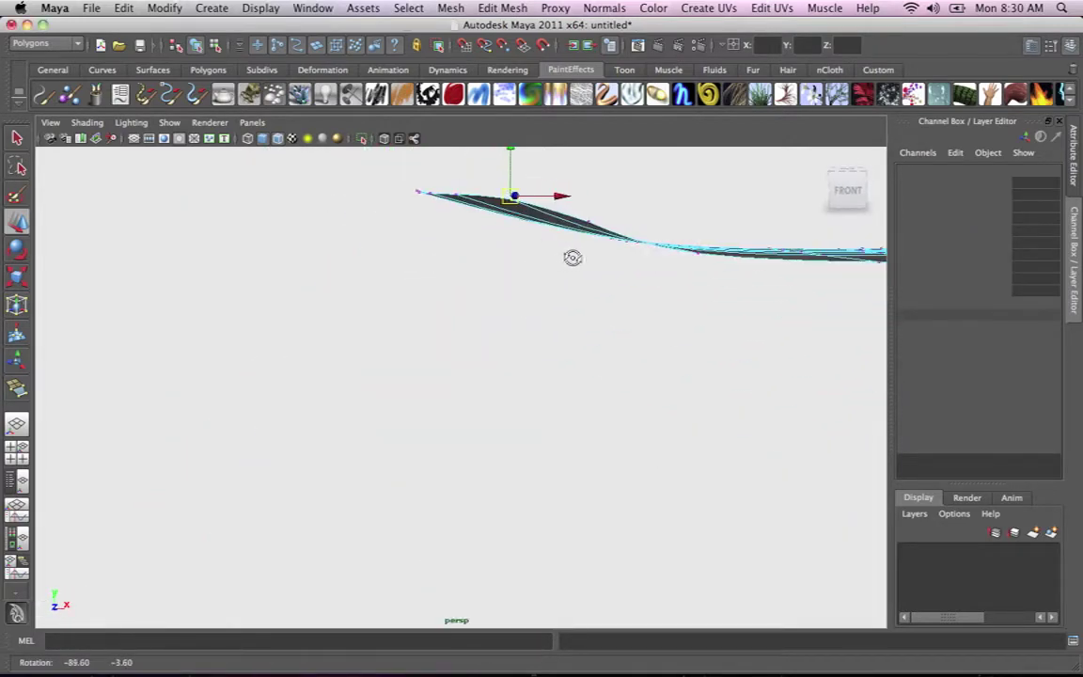
click(563, 251)
In the front view, lower three raised border vertices of the rounded end onto the deck's side profile.
key(space)
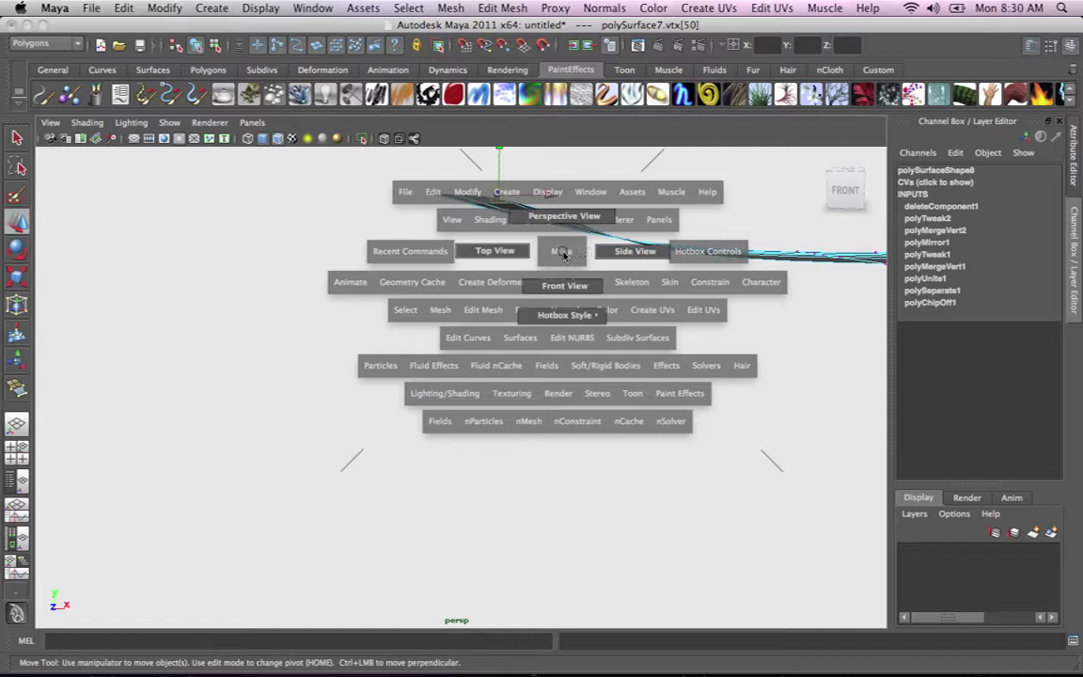
drag(557, 282, 555, 280)
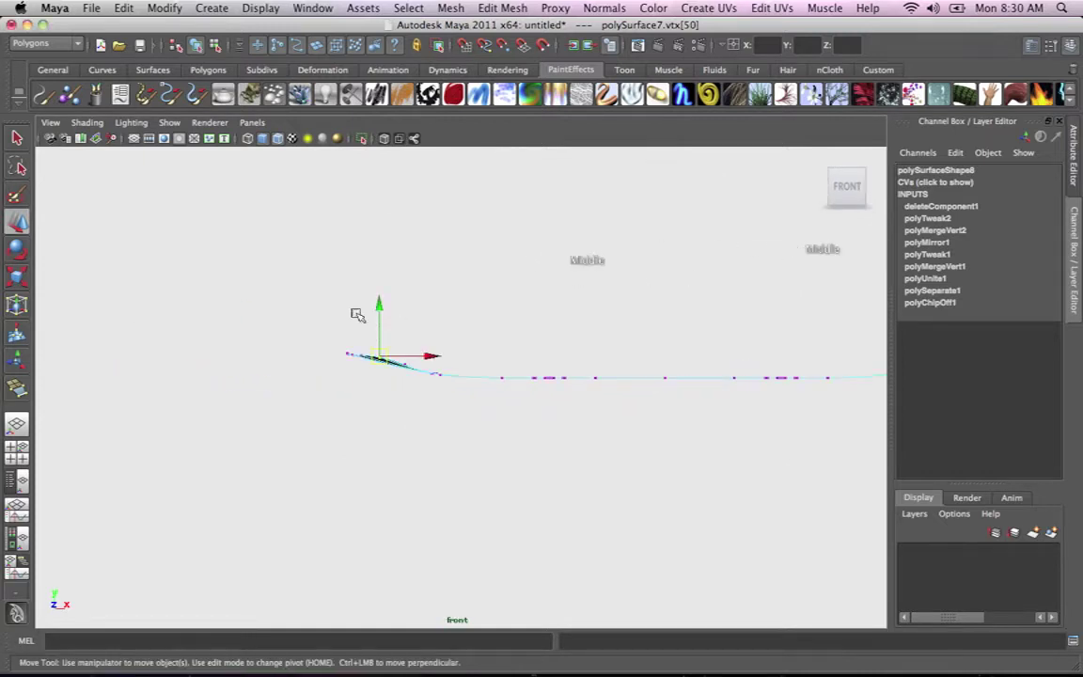
alt+middle_drag(592, 396, 701, 414)
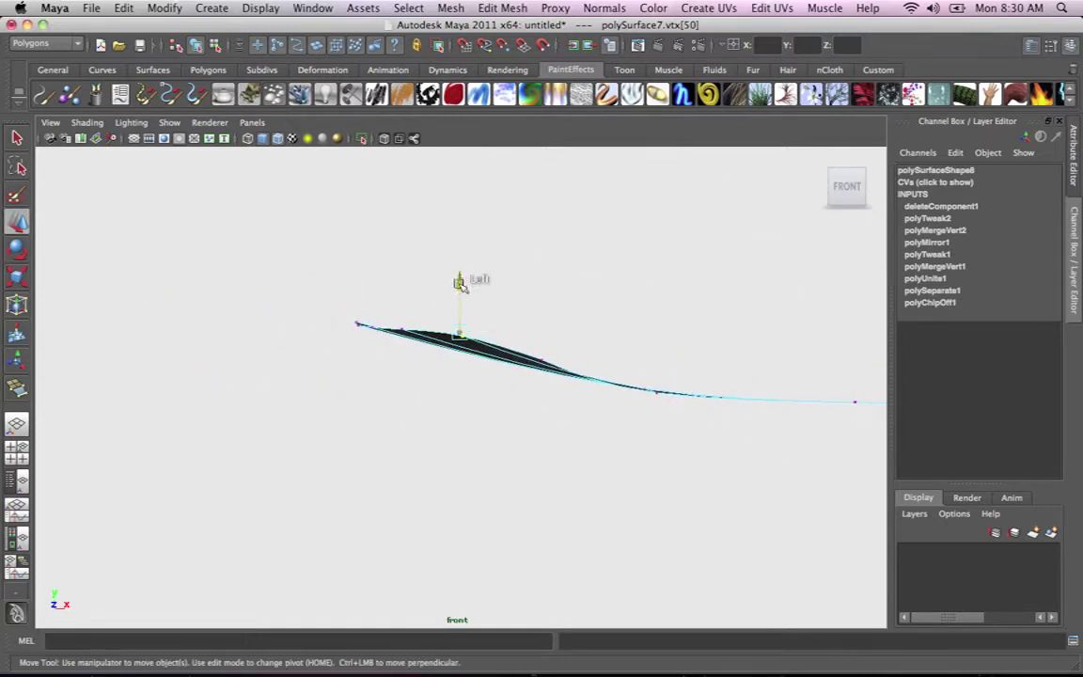
drag(460, 284, 460, 293)
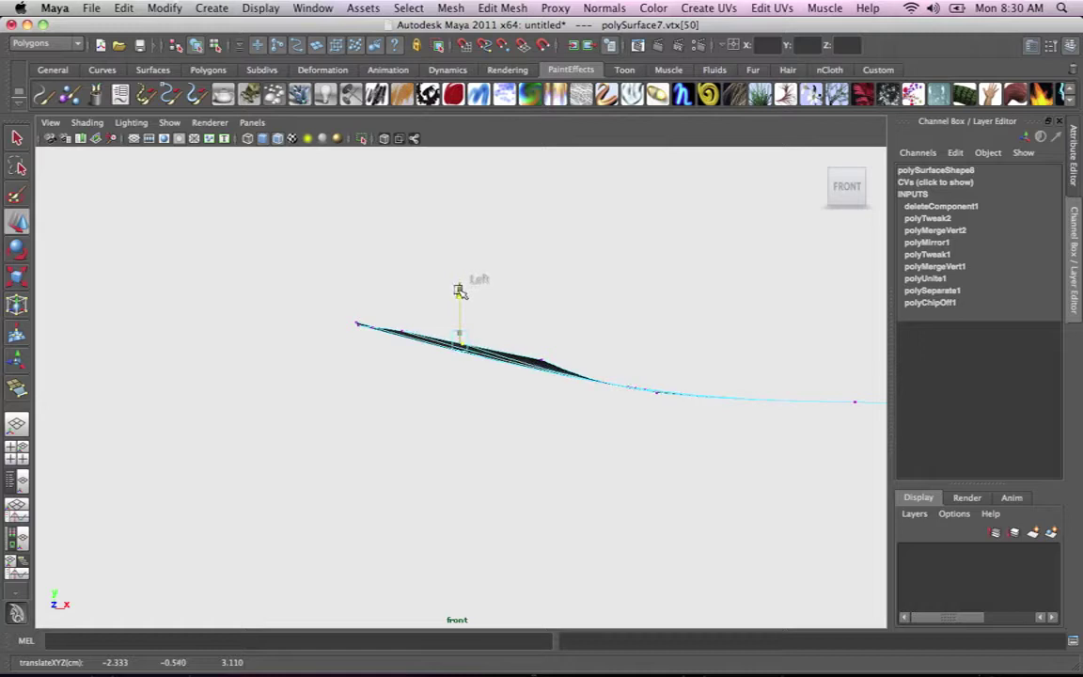
click(549, 355)
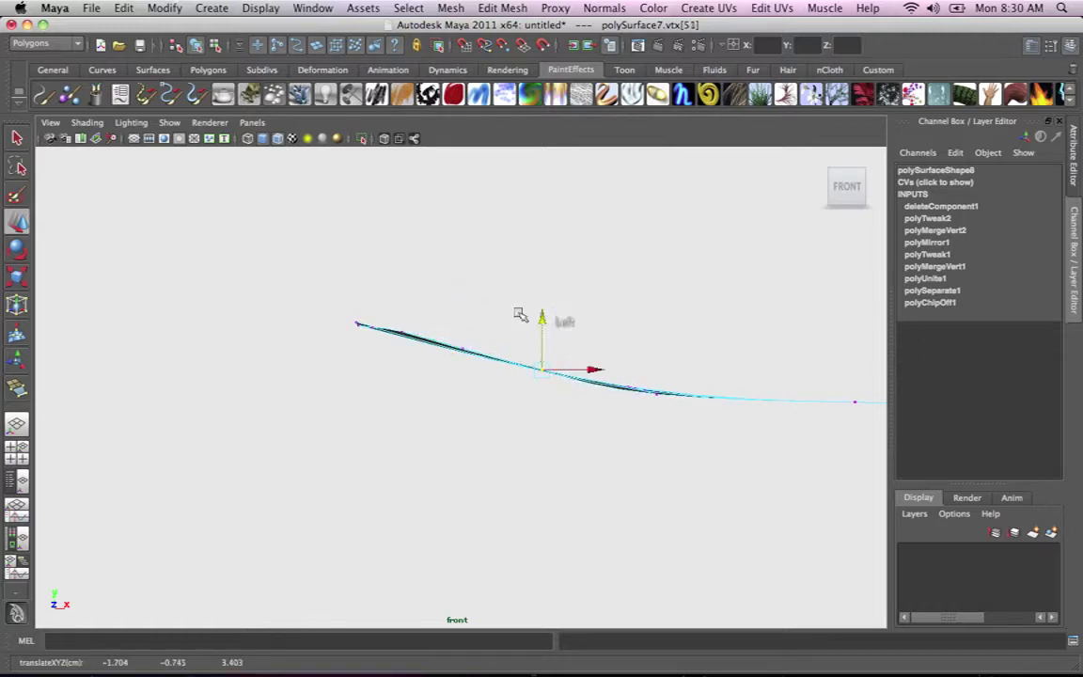
alt+right_drag(476, 306, 612, 362)
alt+middle_drag(592, 358, 645, 382)
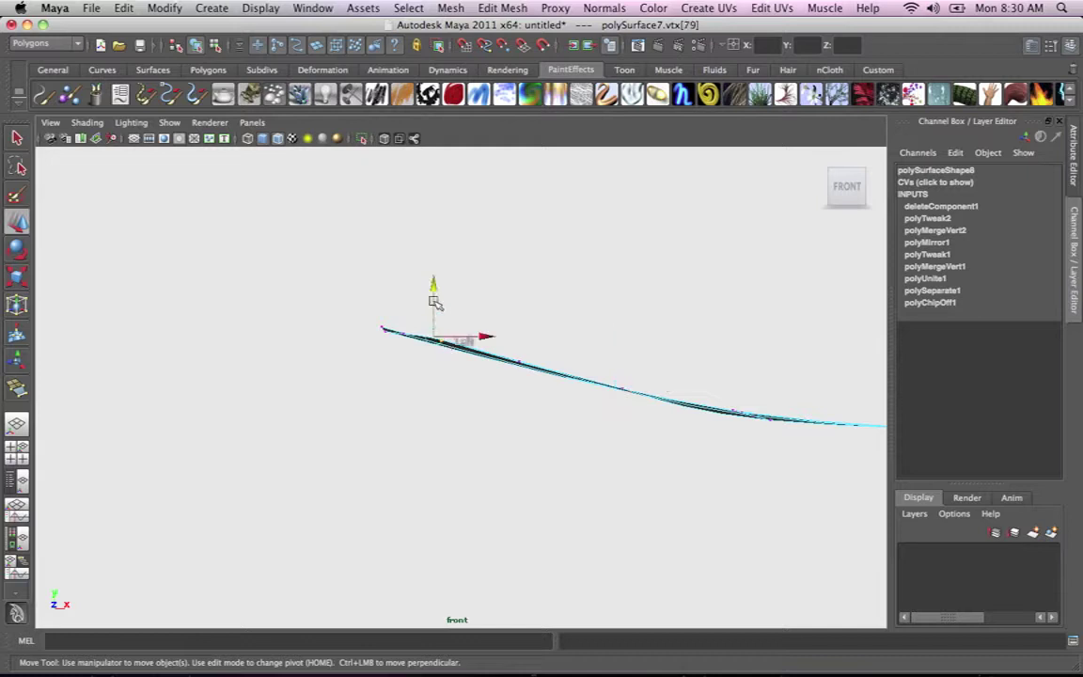
drag(436, 304, 434, 297)
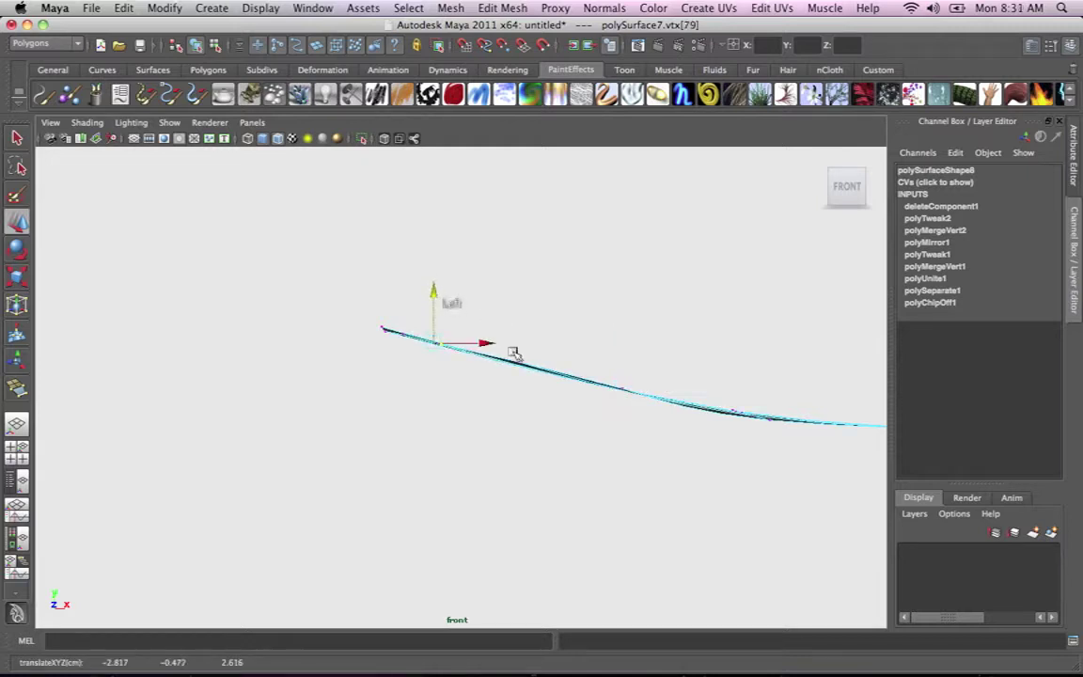
Check the rounded end in the perspective view and slightly lower the third border vertex from the centre line.
drag(515, 317, 430, 271)
key(space)
alt+right_drag(430, 270, 646, 482)
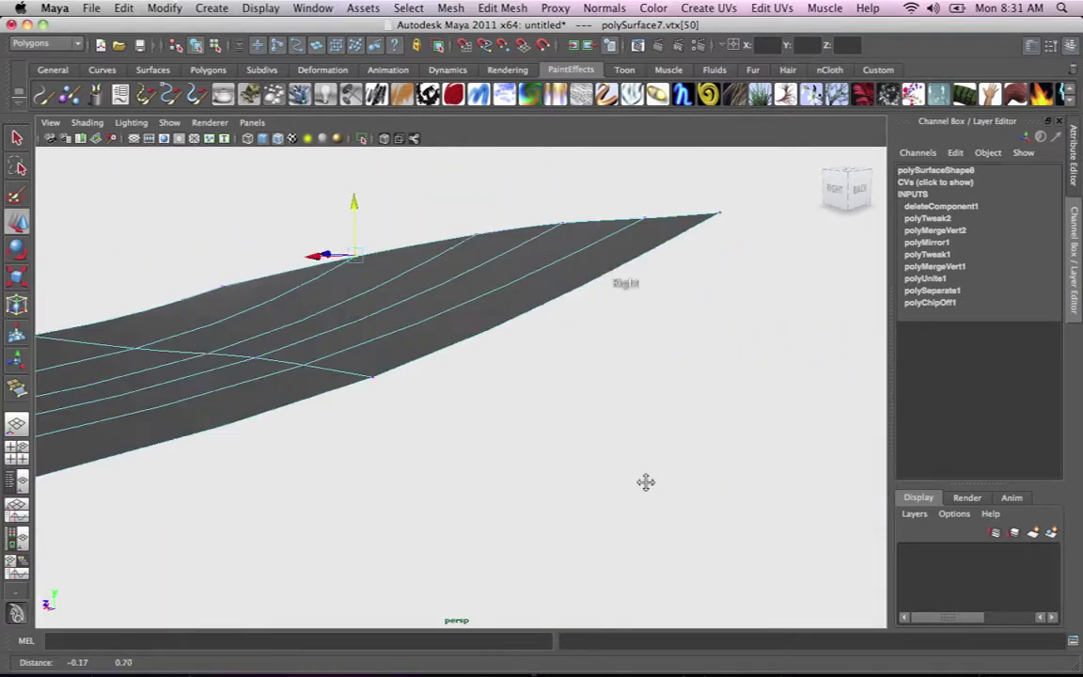
alt+drag(646, 482, 307, 300)
click(410, 344)
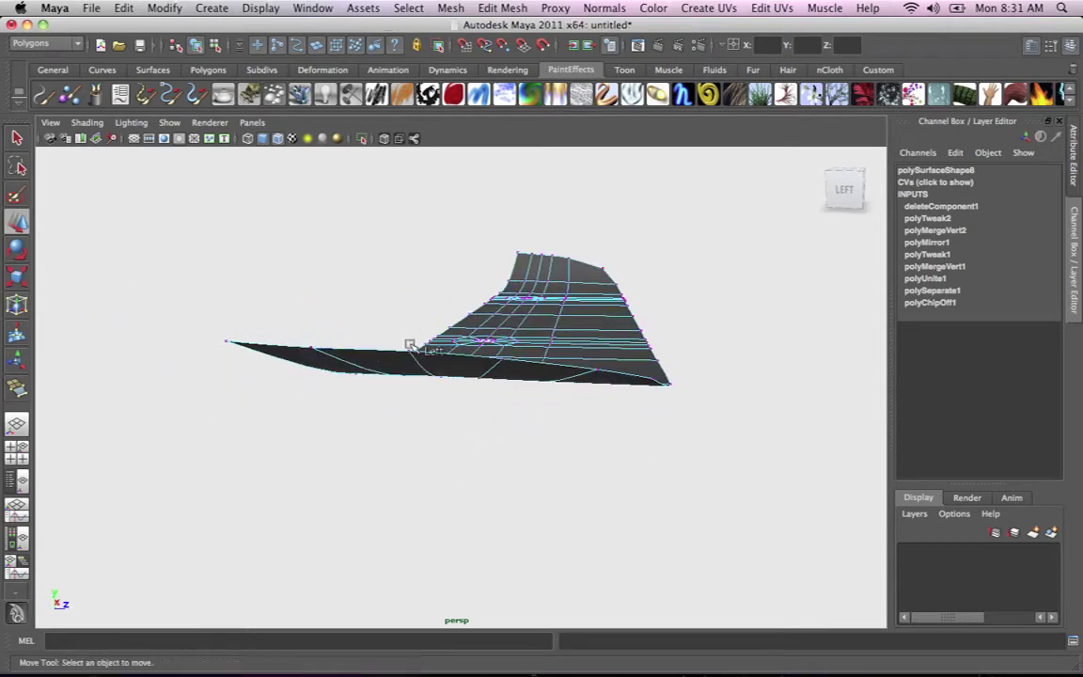
click(410, 347)
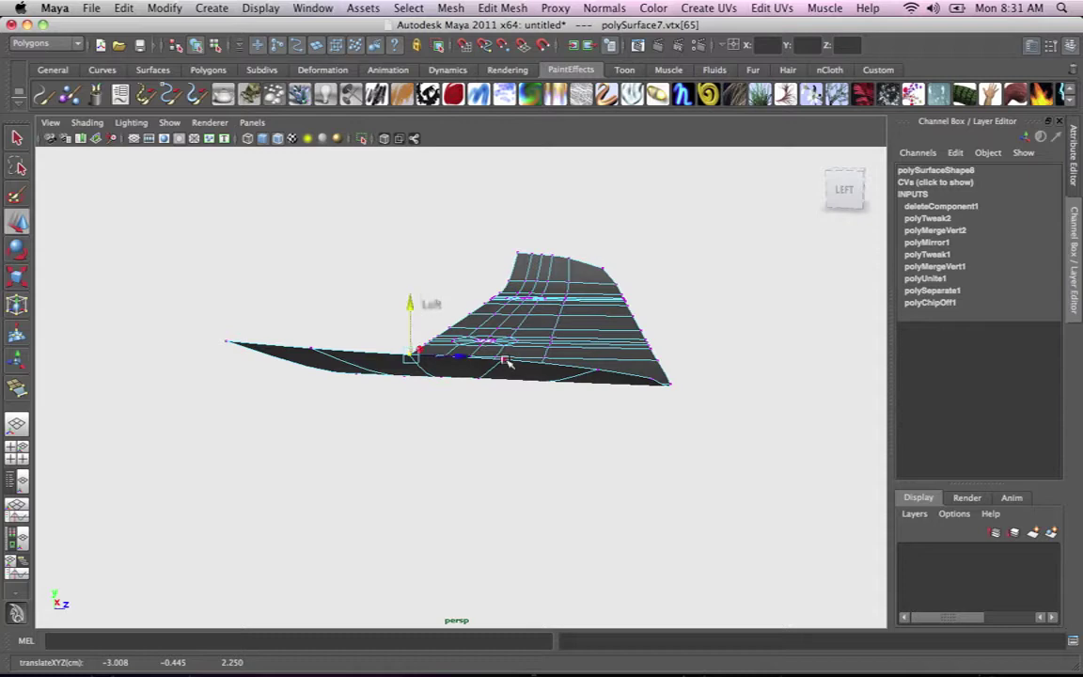
Return to object mode and inspect the whole half deck from several angles.
alt+drag(501, 320, 393, 345)
alt+drag(491, 307, 625, 433)
right_drag(611, 442, 663, 377)
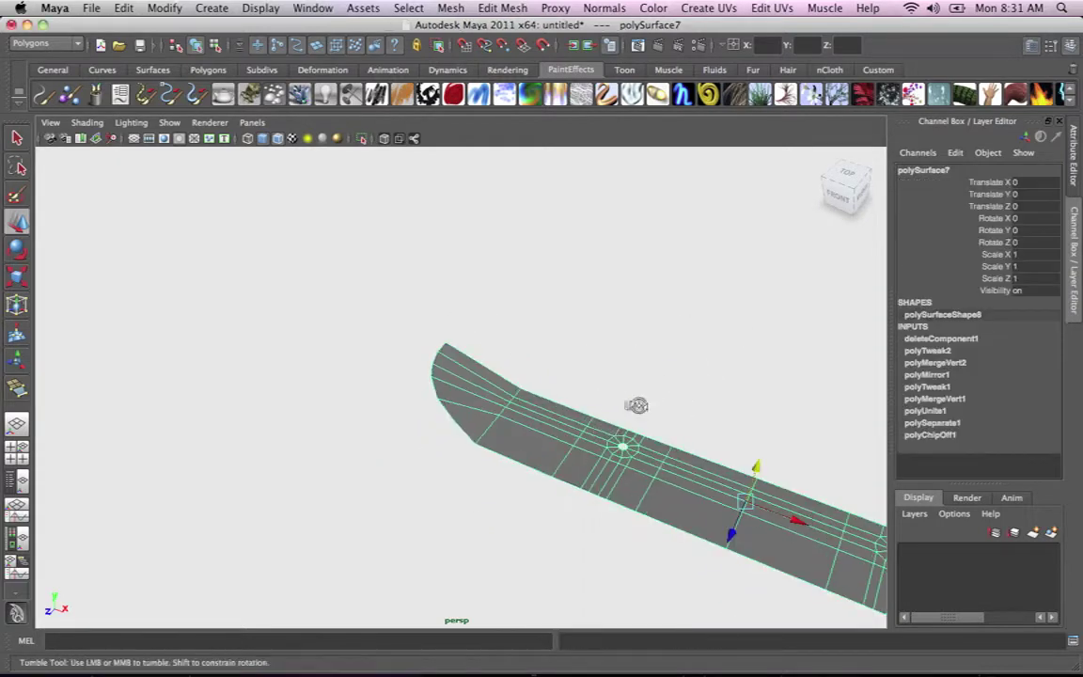
alt+drag(635, 406, 605, 386)
In the top view, delete the faces of the unrounded lower half of the deck, leaving one quarter.
key(space)
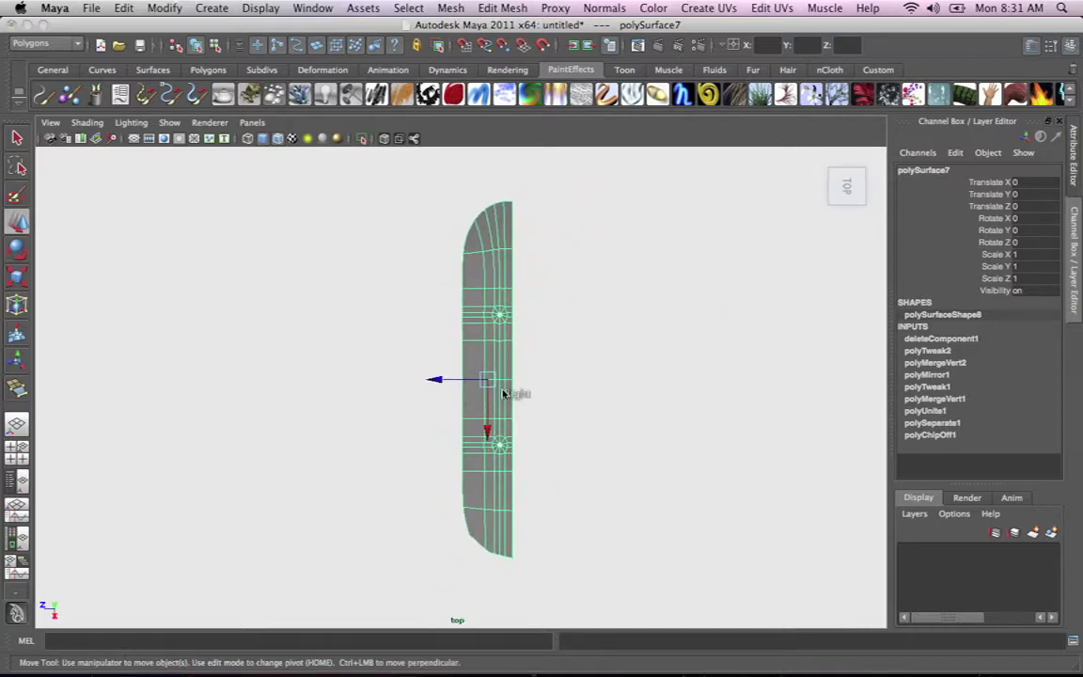
right_drag(502, 391, 494, 425)
drag(386, 398, 595, 554)
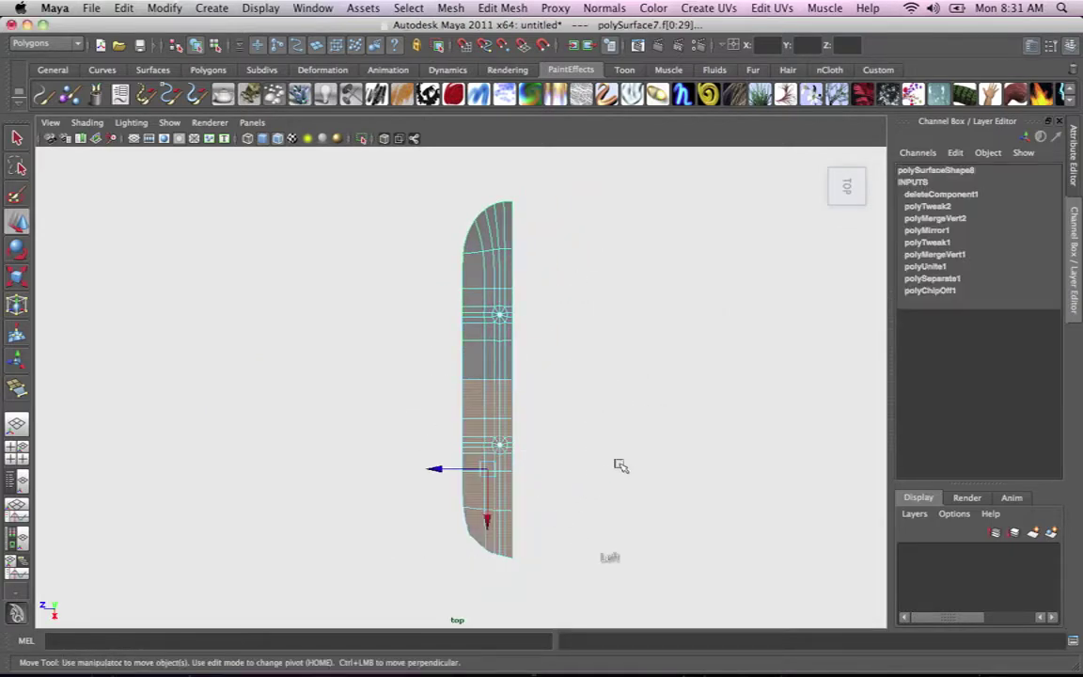
key(Delete)
alt+right_drag(408, 289, 651, 366)
alt+middle_drag(614, 366, 581, 466)
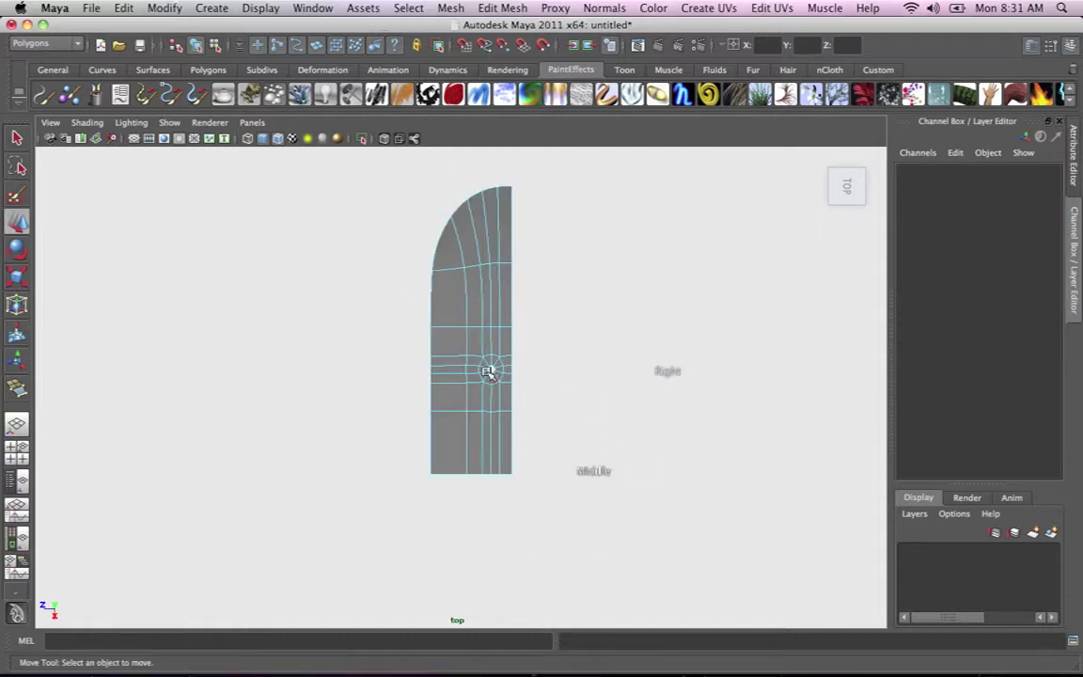
Select the remaining quarter deck as an object and delete its construction history.
right_drag(488, 372, 550, 354)
click(491, 367)
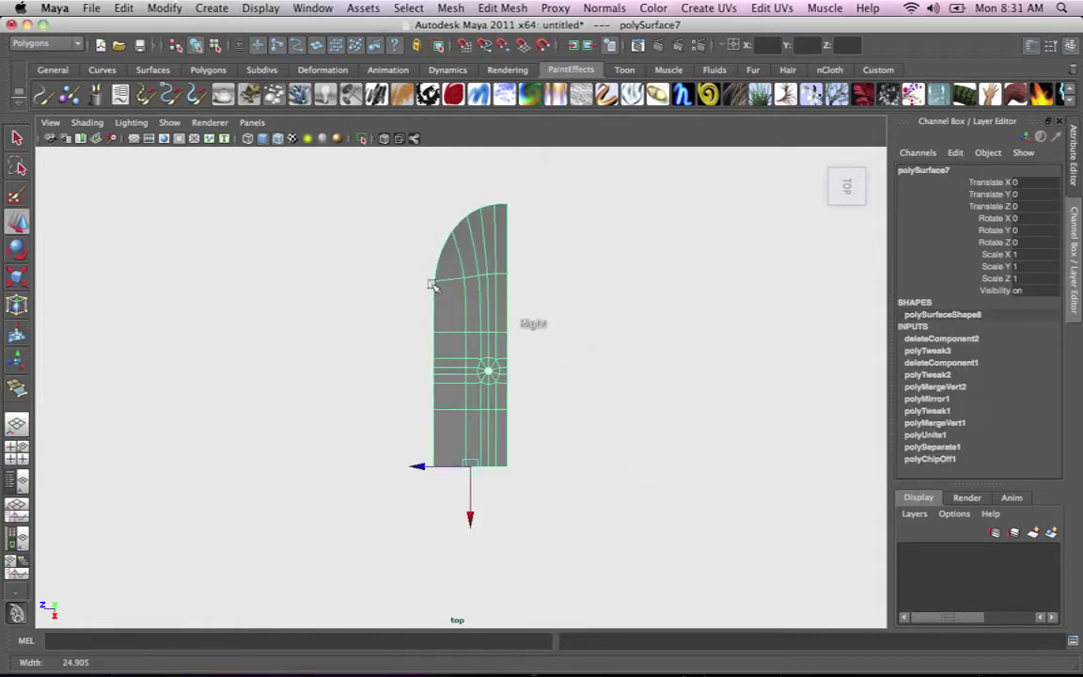
click(161, 10)
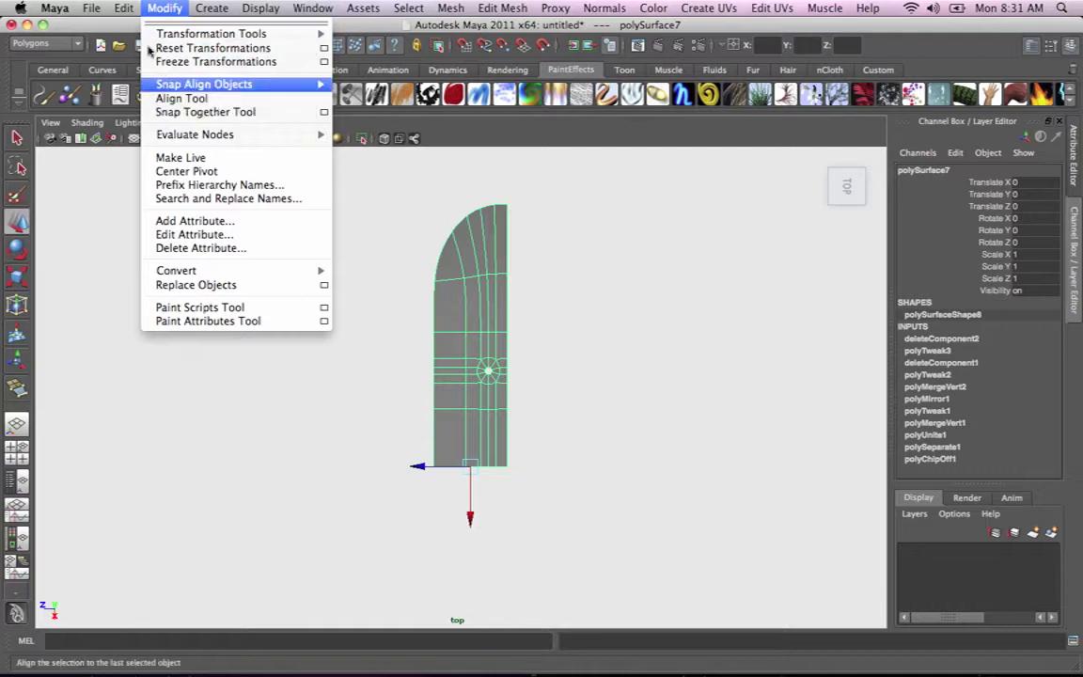
mouse_move(131, 19)
mouse_move(188, 183)
click(334, 181)
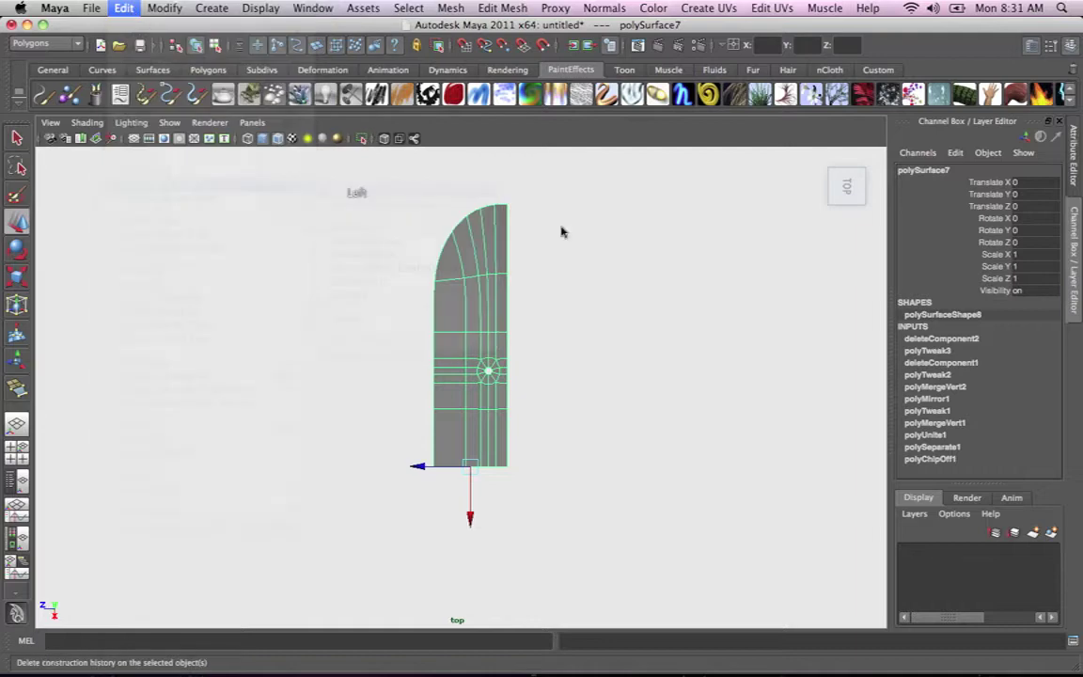
Freeze the quarter deck's transformations and centre its pivot.
alt+right_drag(561, 229, 593, 335)
alt+middle_drag(593, 335, 563, 299)
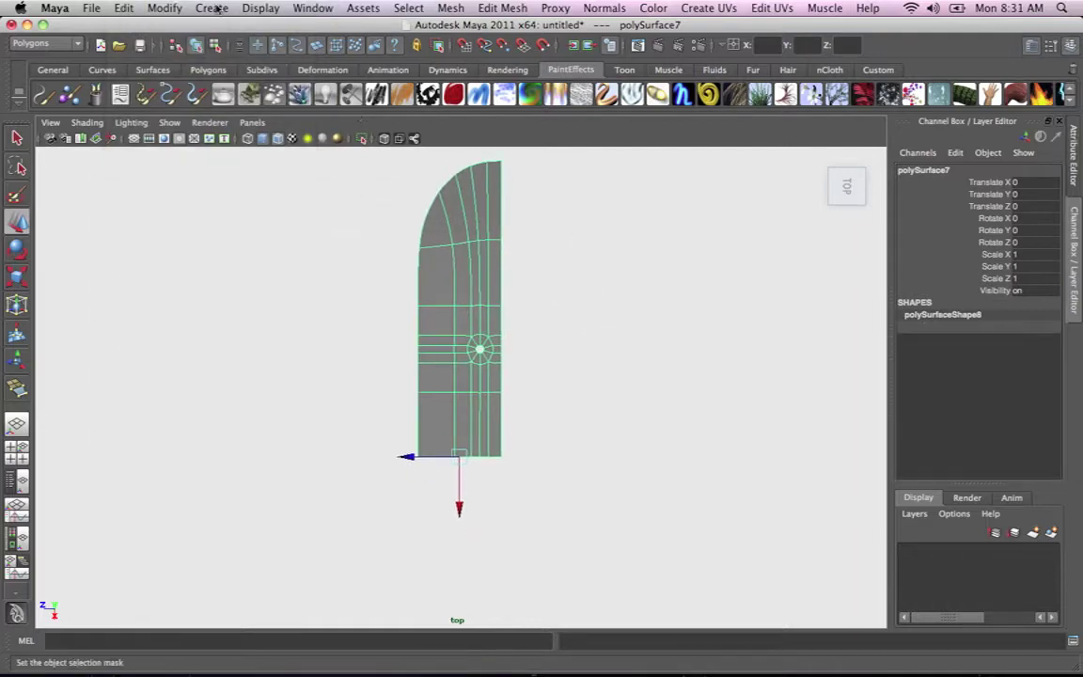
click(165, 9)
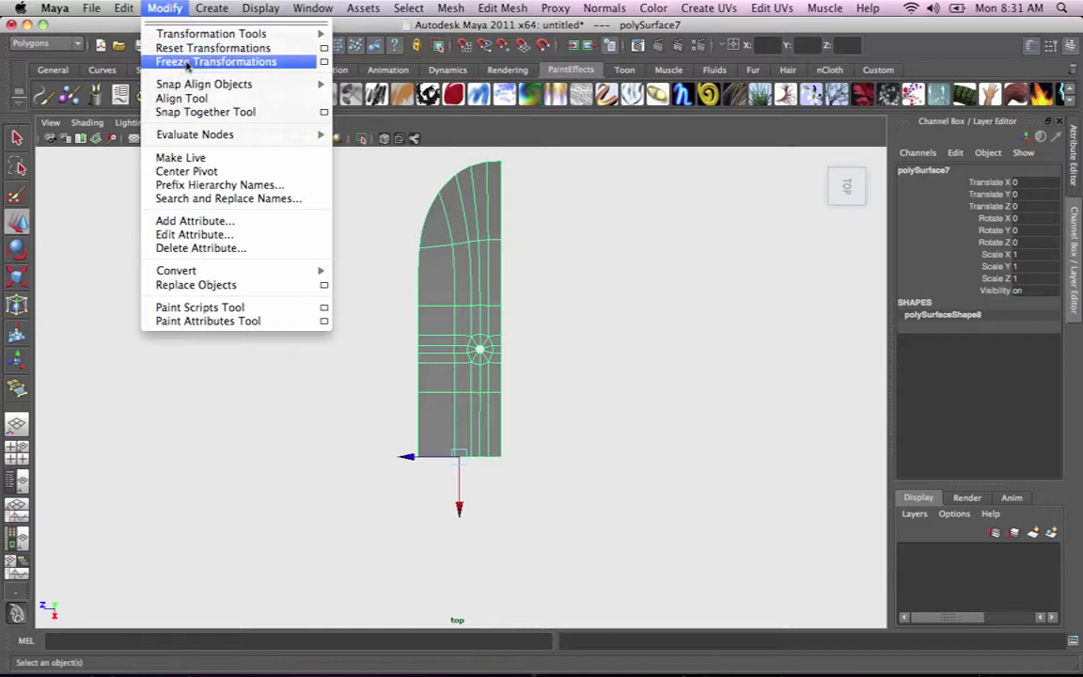
click(183, 60)
click(165, 7)
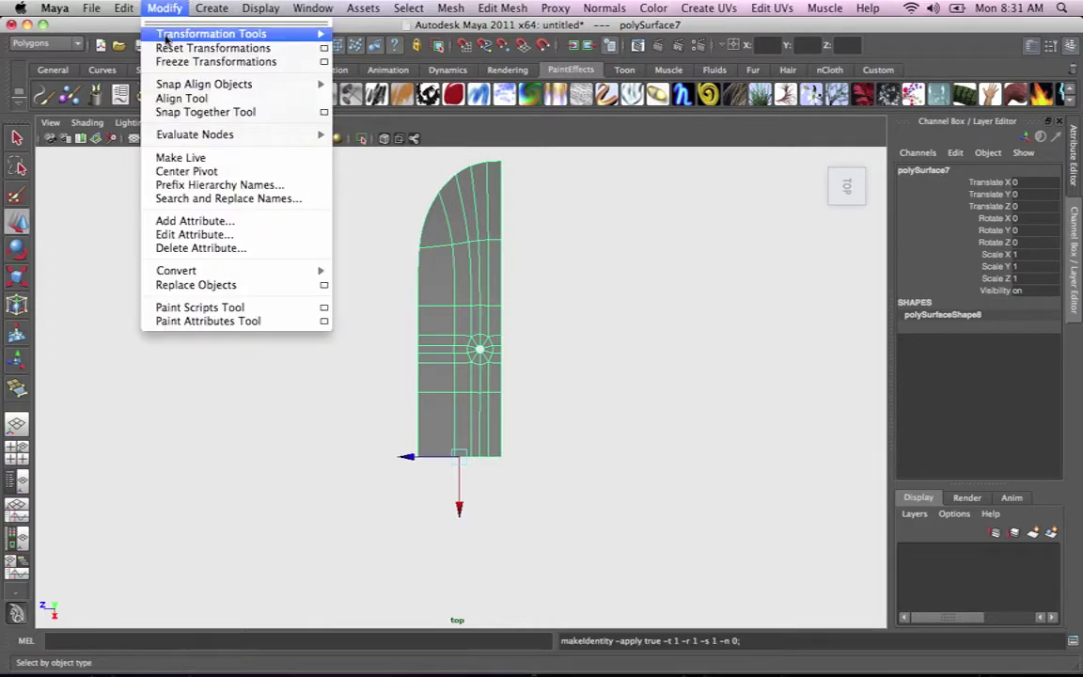
click(222, 172)
Move the quarter deck's pivot onto its straight cut end, snapping it to the end's corner vertex along the length axis.
alt+right_drag(523, 317, 576, 341)
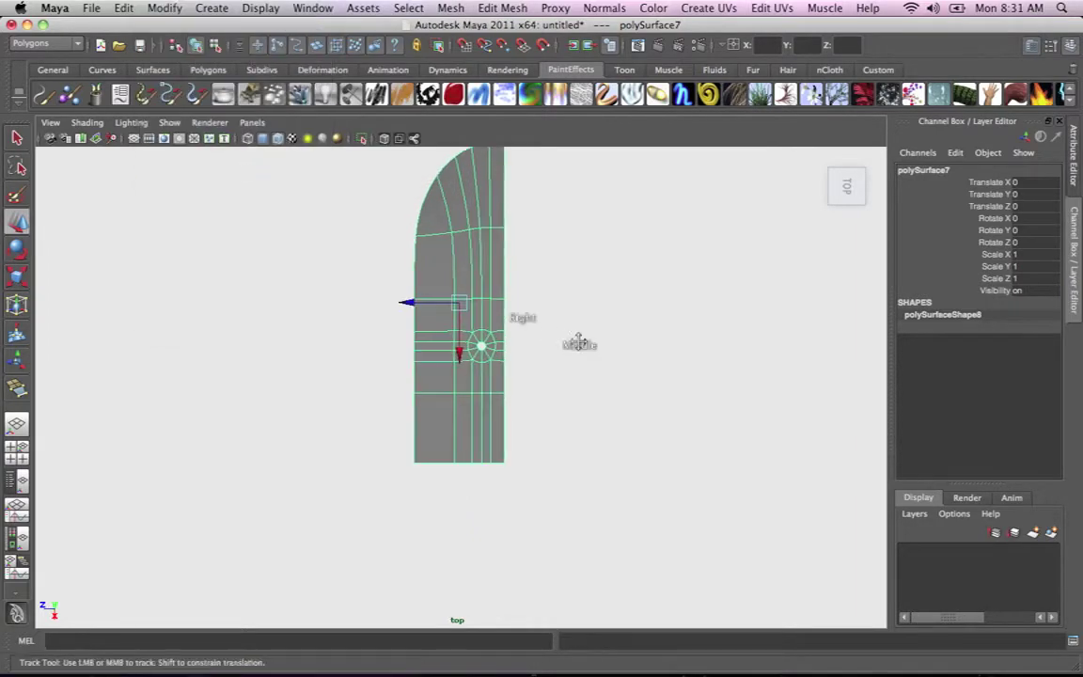
alt+middle_drag(578, 343, 584, 341)
alt+right_drag(571, 335, 644, 381)
alt+right_drag(646, 382, 587, 369)
alt+right_drag(493, 479, 471, 399)
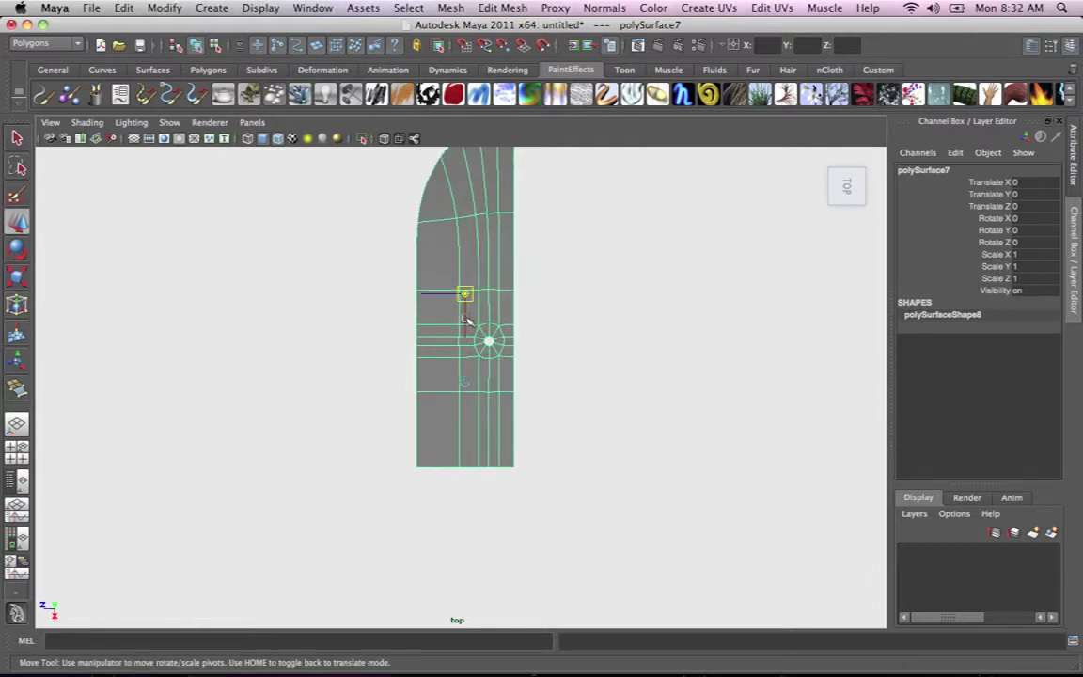
drag(468, 322, 470, 341)
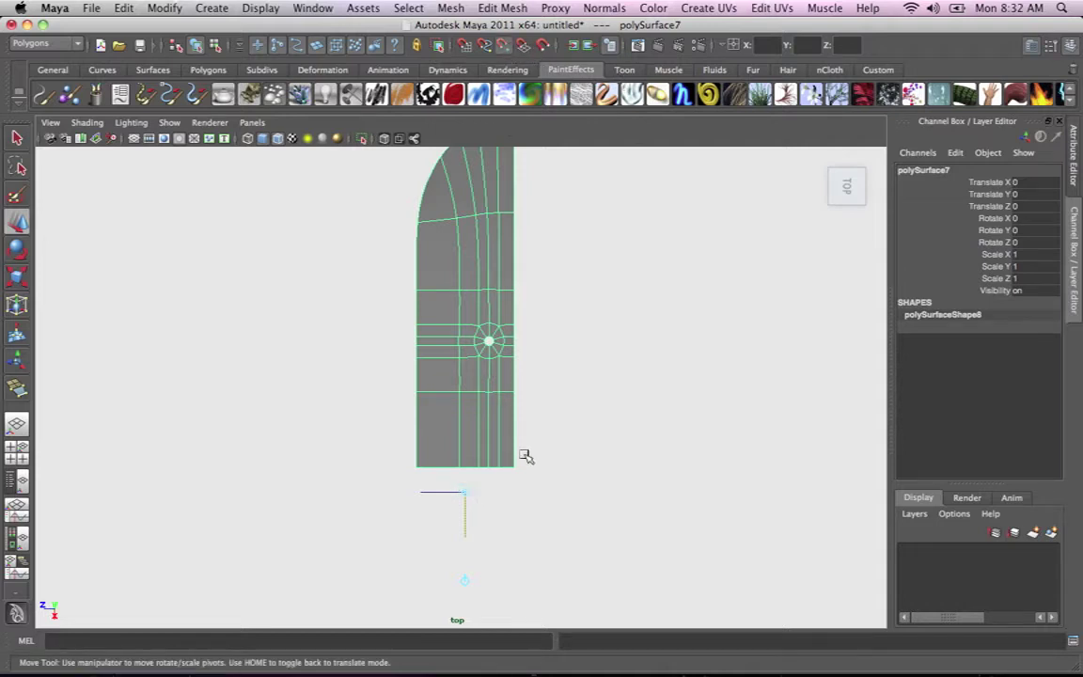
middle_drag(525, 456, 513, 469)
key(Insert)
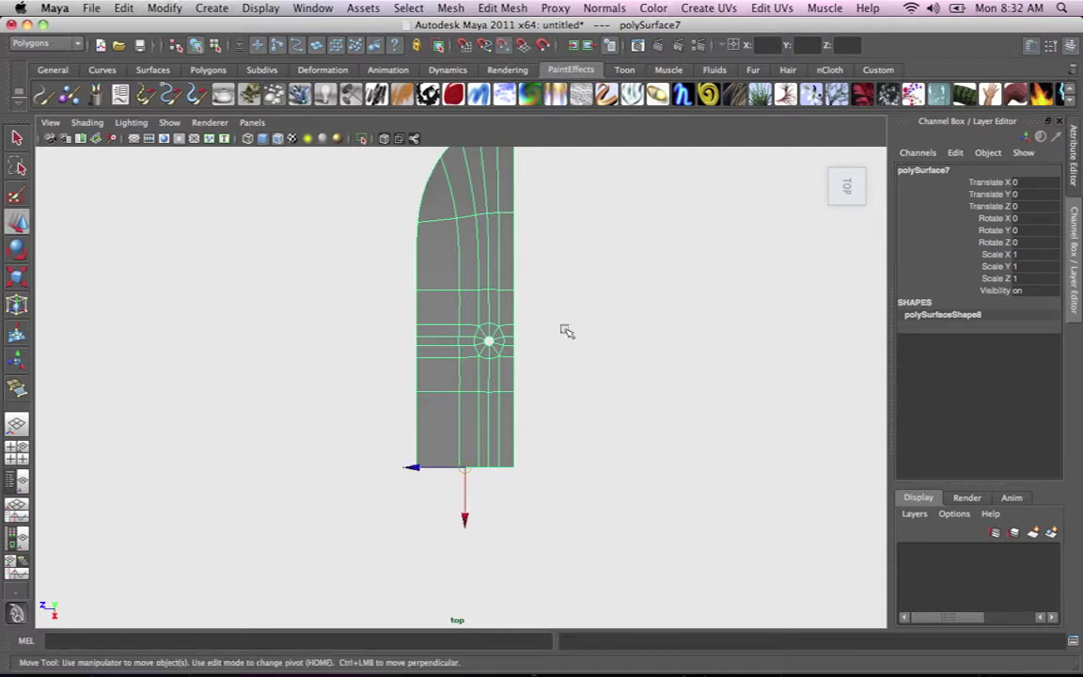
Mirror the quarter deck's geometry in the +X direction without merging with the original.
middle_drag(564, 331, 530, 295)
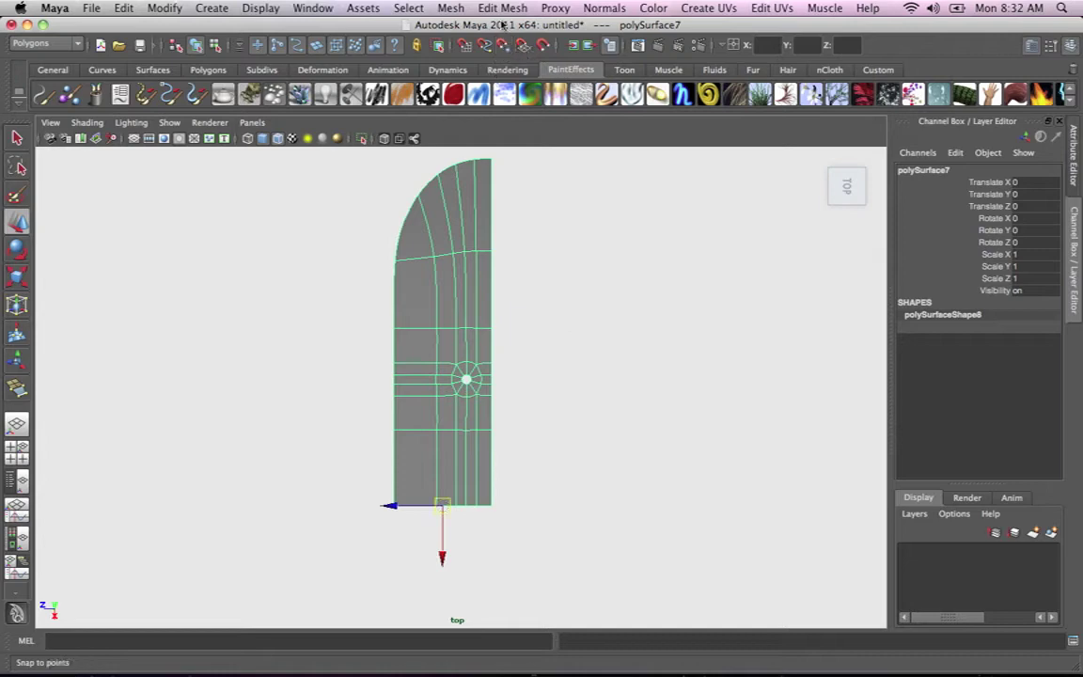
click(444, 7)
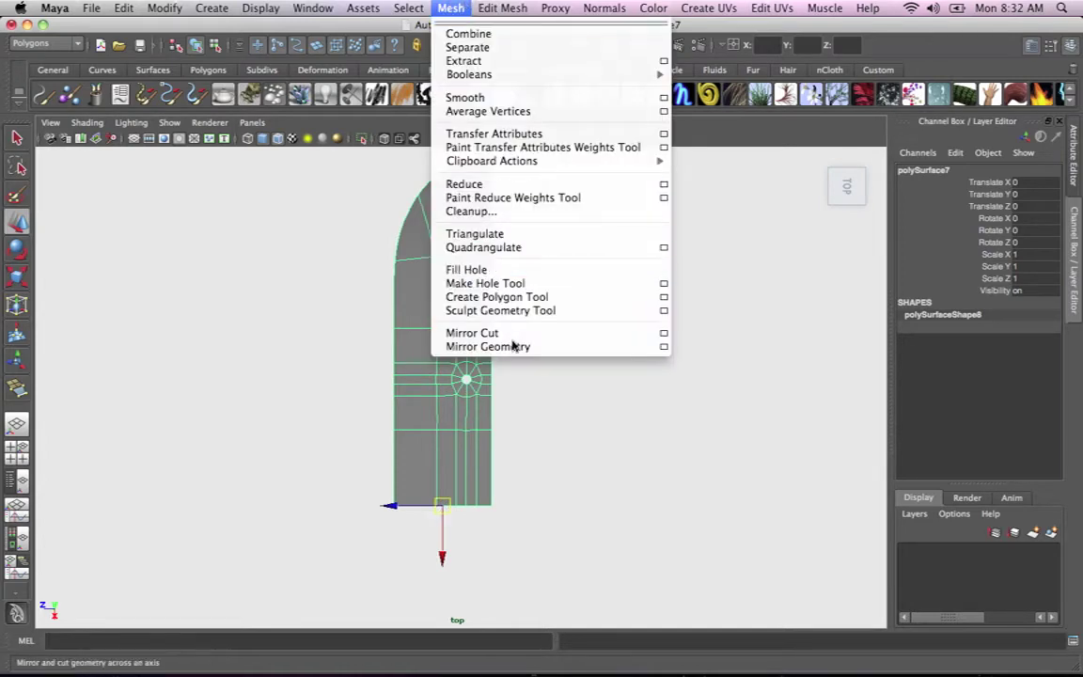
click(663, 347)
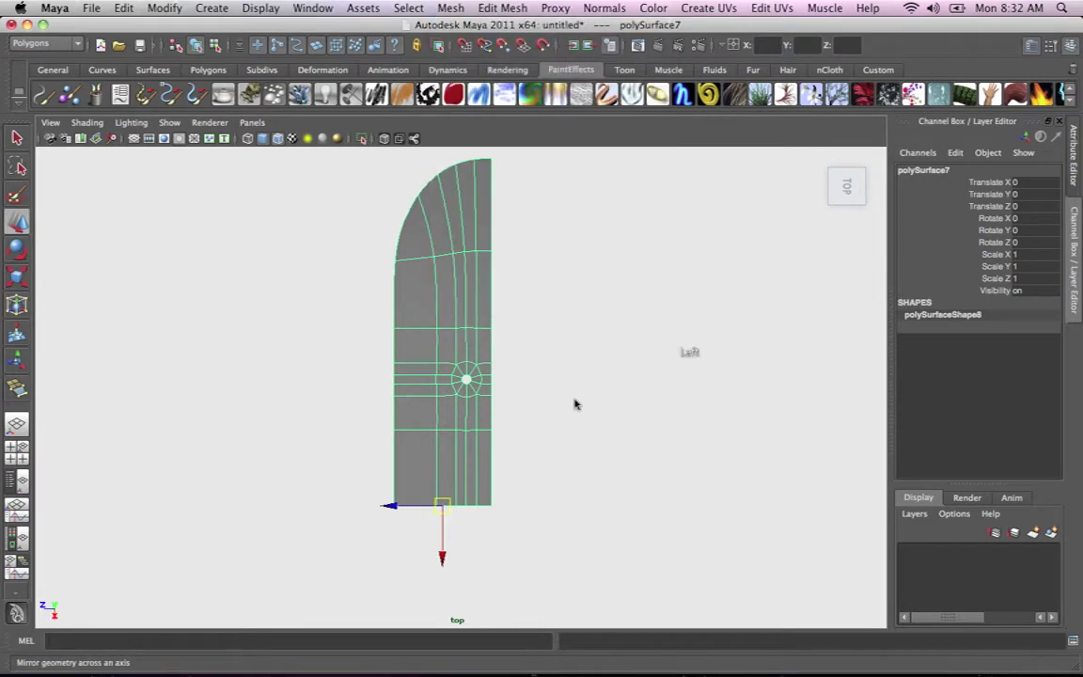
alt+right_drag(502, 470, 448, 479)
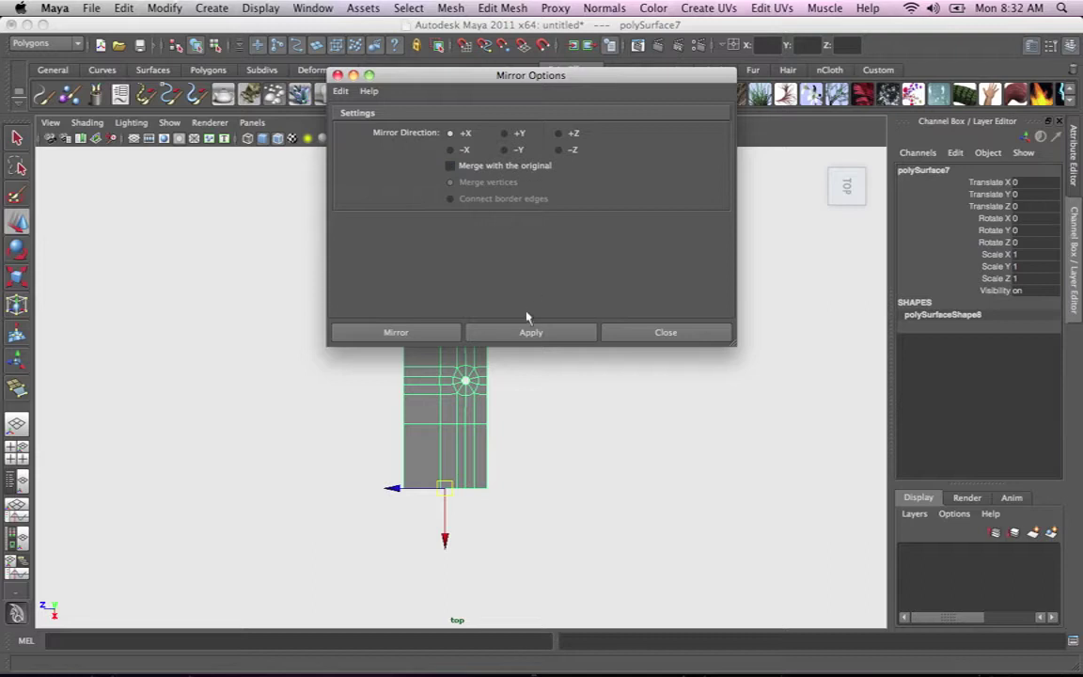
click(534, 333)
drag(553, 80, 787, 90)
Merge the vertices along the seam across the middle of the half deck and reselect the mesh as an object.
right_drag(430, 246, 393, 246)
drag(383, 399, 532, 445)
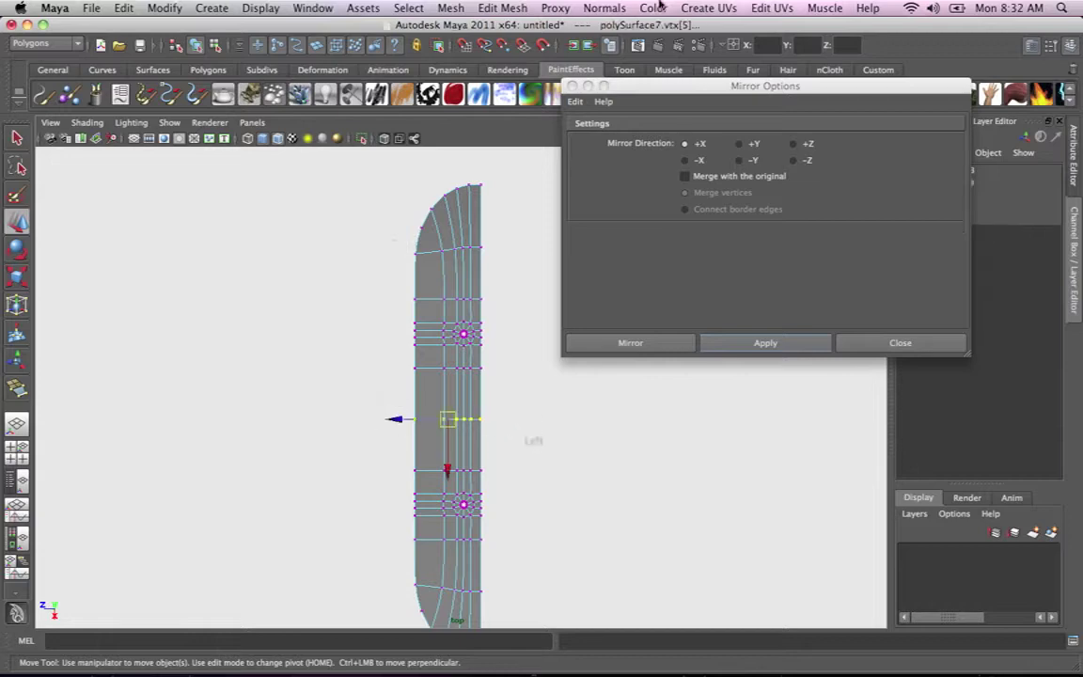
click(515, 14)
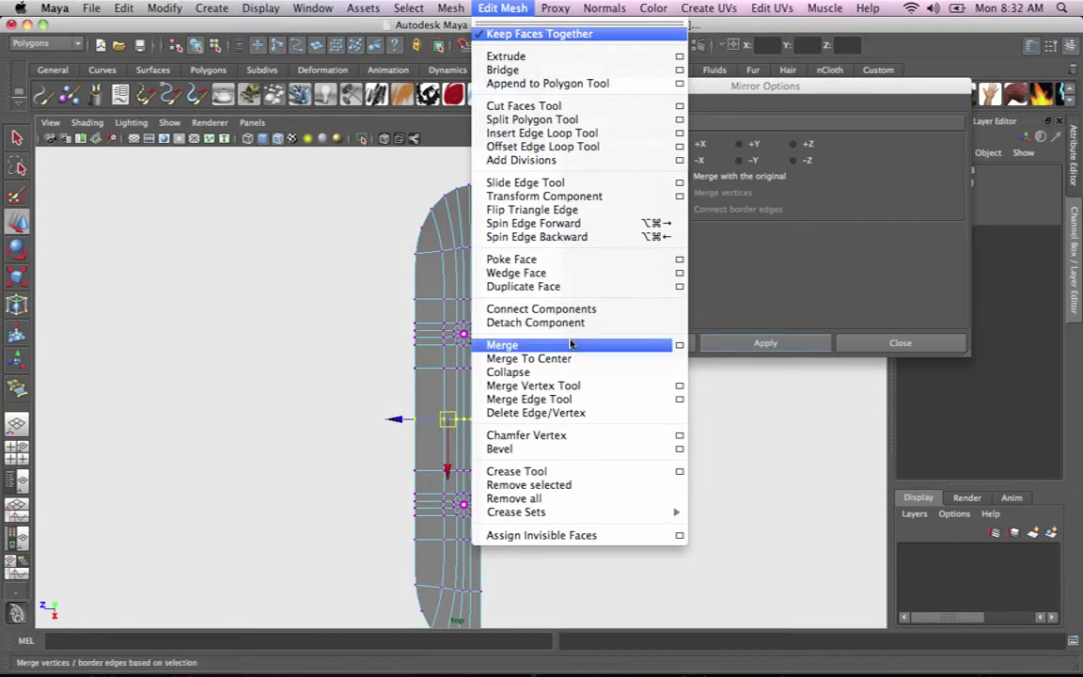
click(503, 344)
alt+right_drag(472, 399, 525, 424)
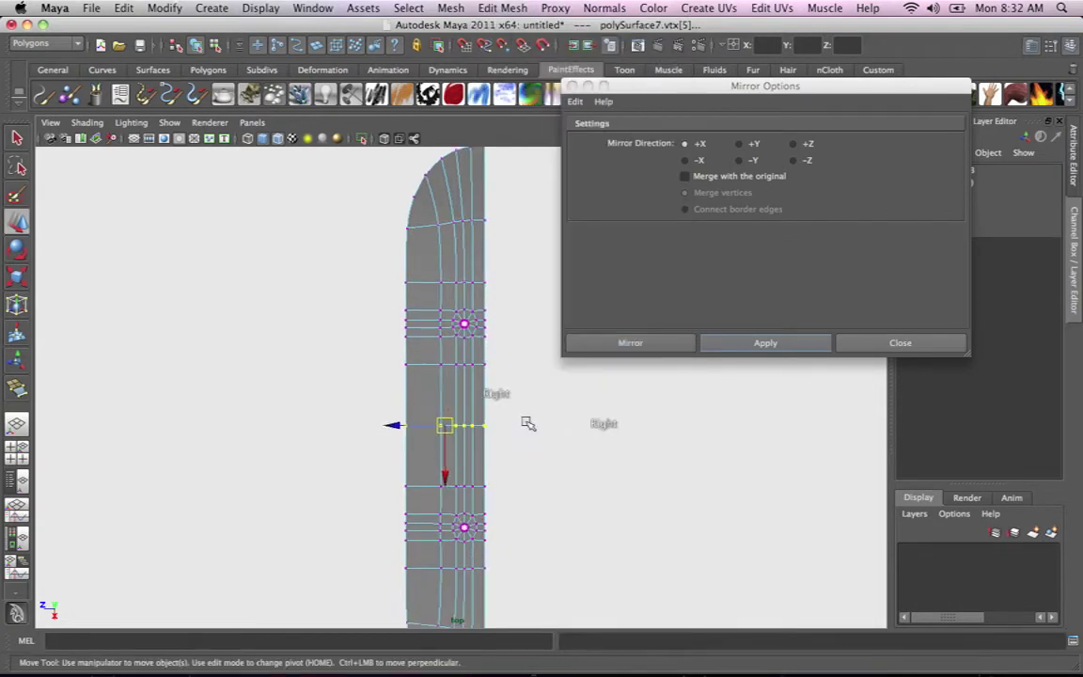
alt+middle_drag(525, 423, 420, 386)
right_drag(420, 380, 494, 337)
click(439, 351)
Move the half deck's pivot sideways onto its long straight edge, snapping it to a vertex there.
alt+middle_drag(461, 368, 350, 346)
alt+right_drag(350, 344, 308, 309)
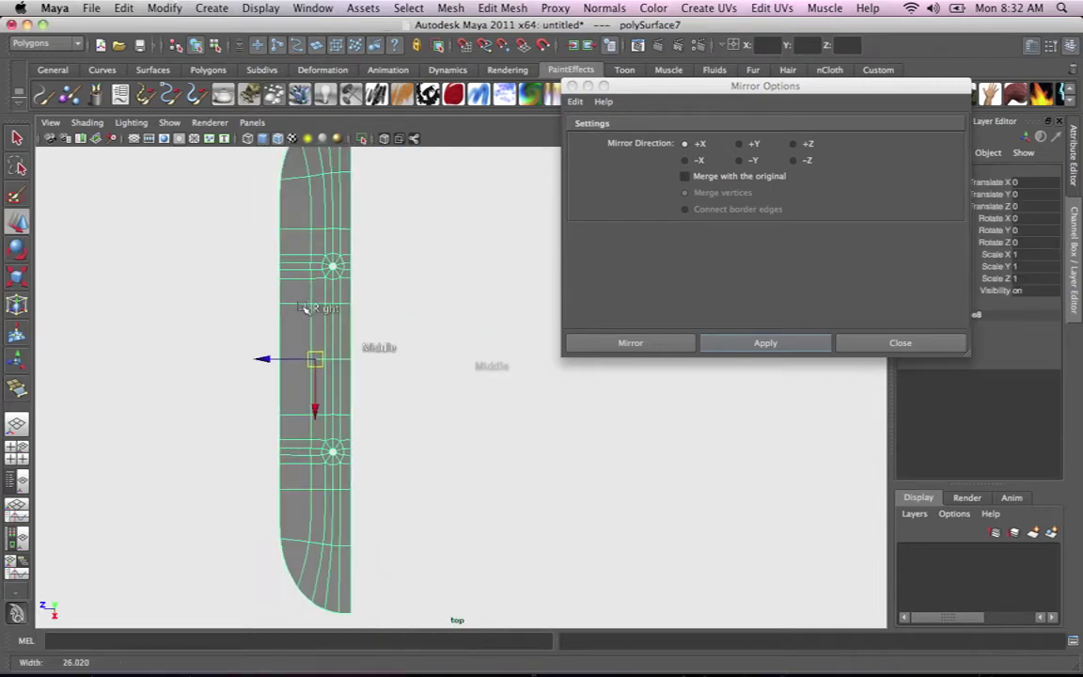
alt+middle_drag(351, 324, 415, 438)
alt+middle_drag(383, 395, 358, 350)
alt+middle_drag(376, 413, 357, 373)
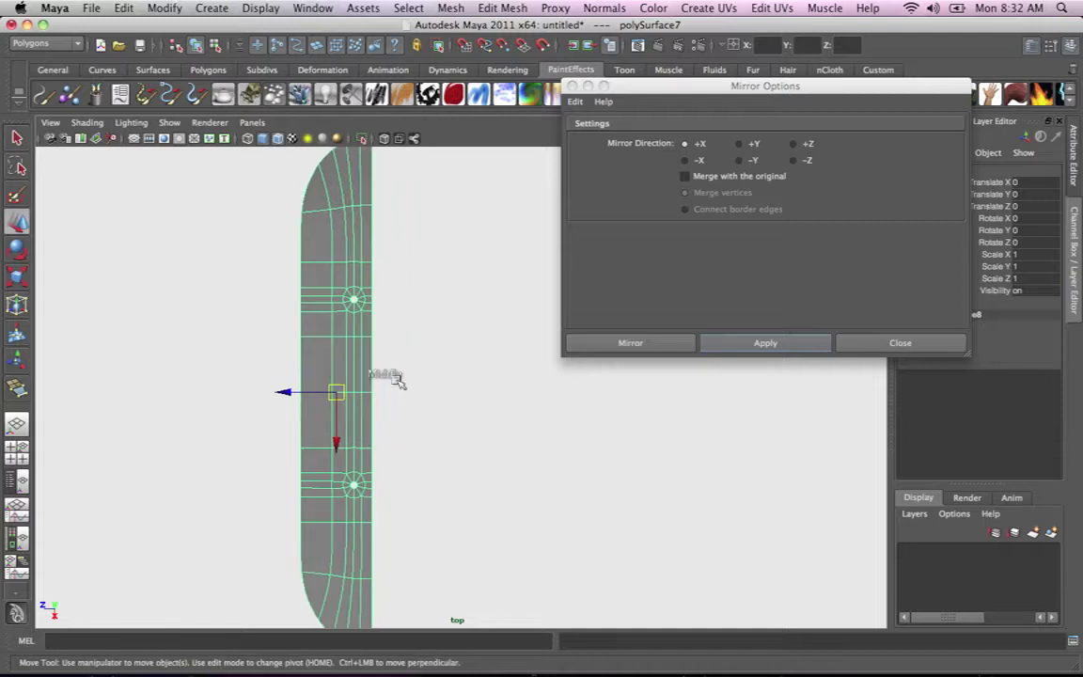
alt+right_drag(398, 379, 430, 386)
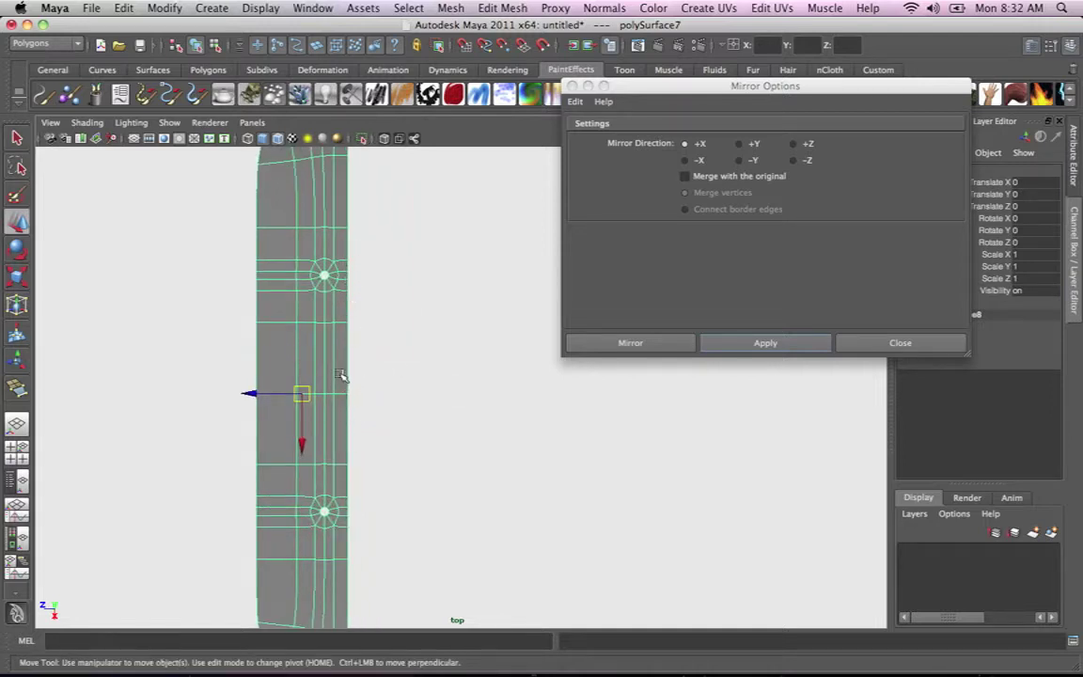
key(Home)
drag(270, 396, 451, 376)
right_drag(429, 391, 413, 387)
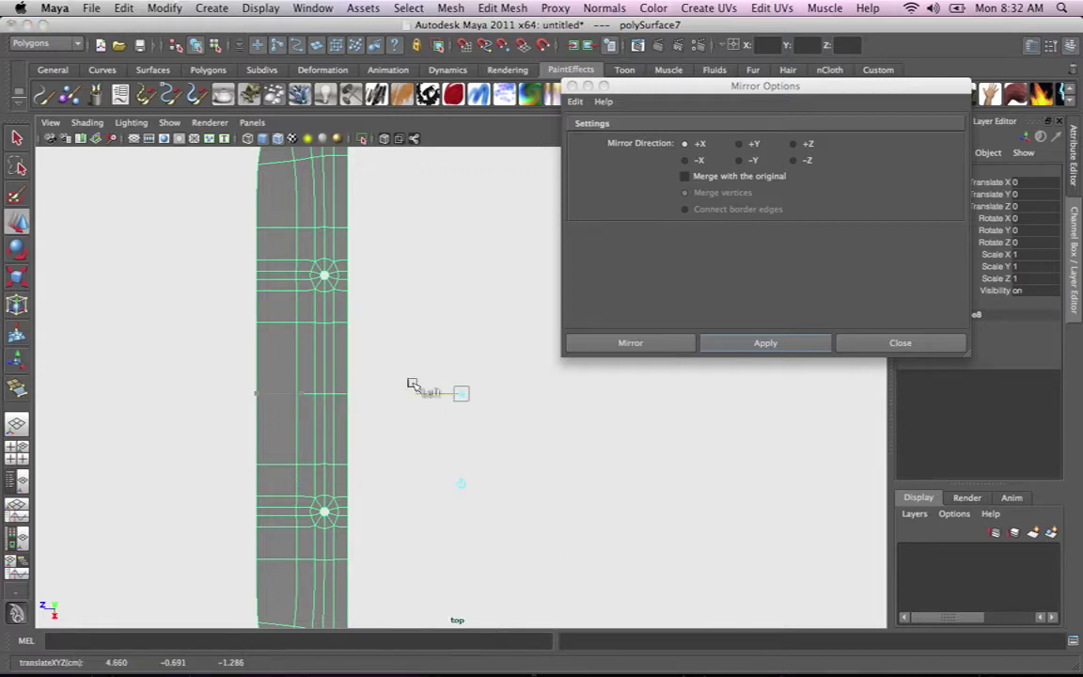
key(super+z)
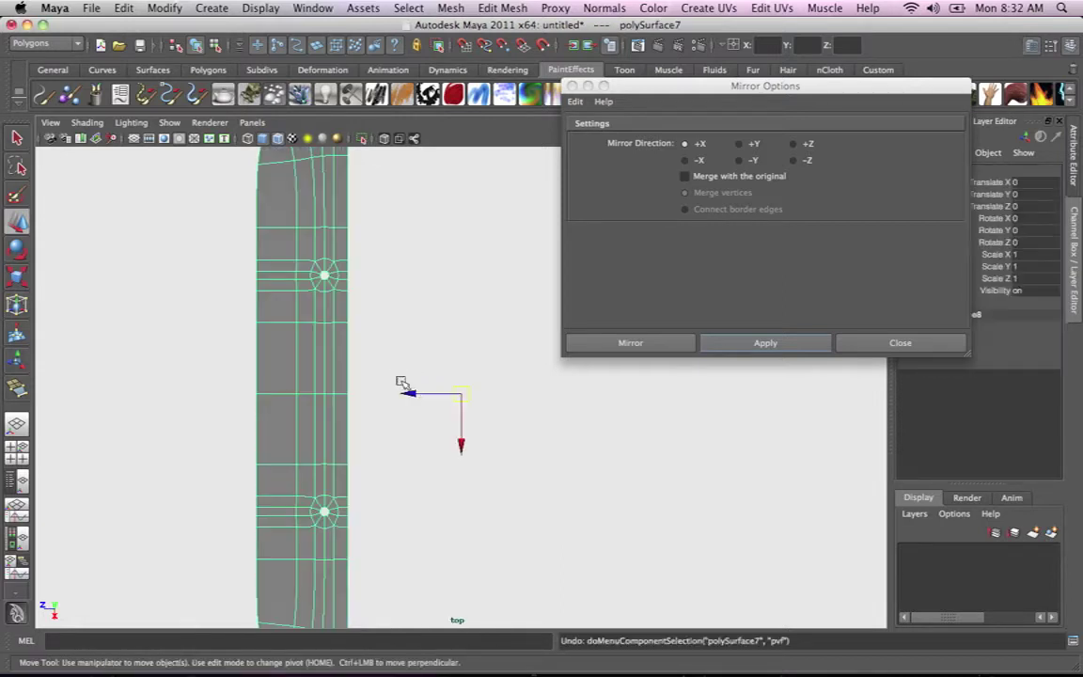
key(Home)
drag(429, 393, 399, 390)
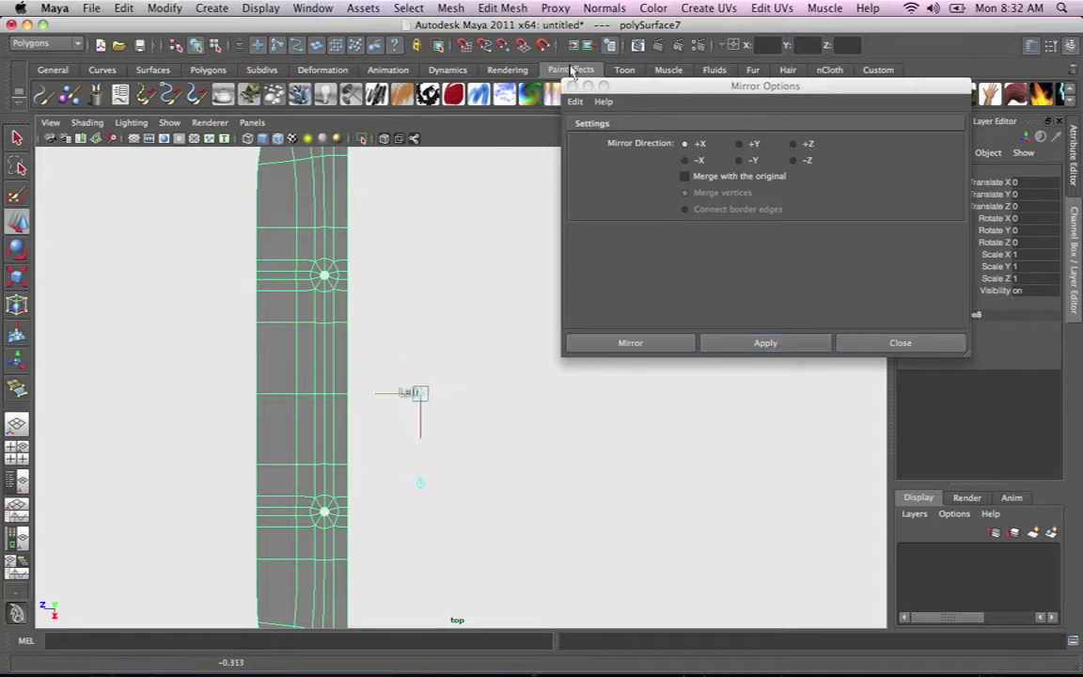
middle_drag(348, 281, 346, 279)
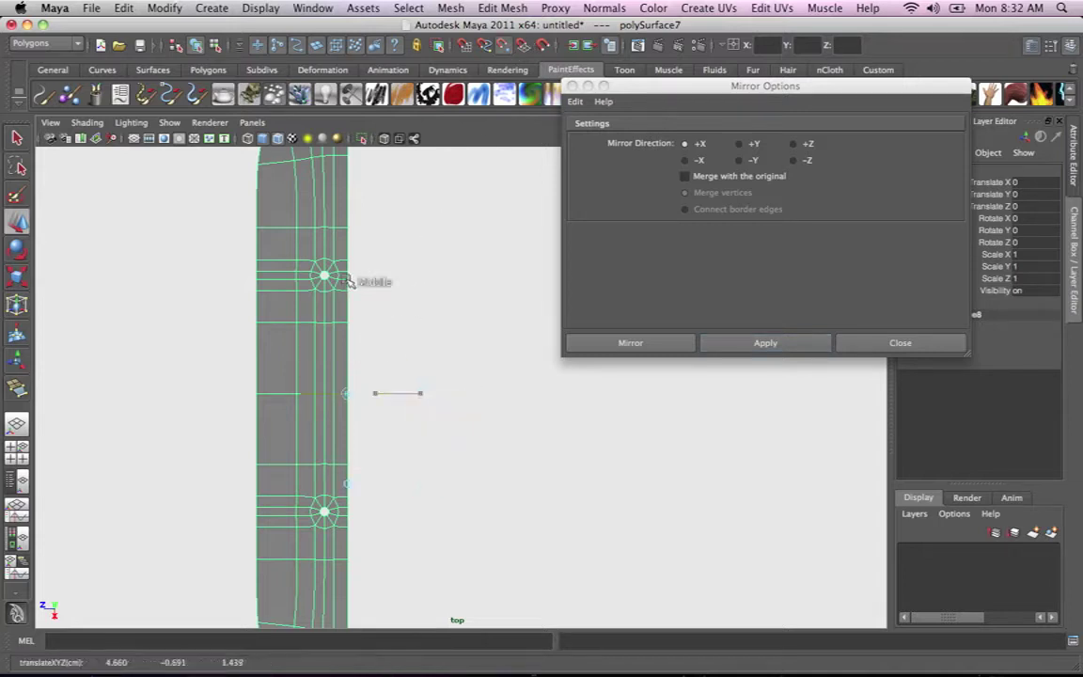
key(Home)
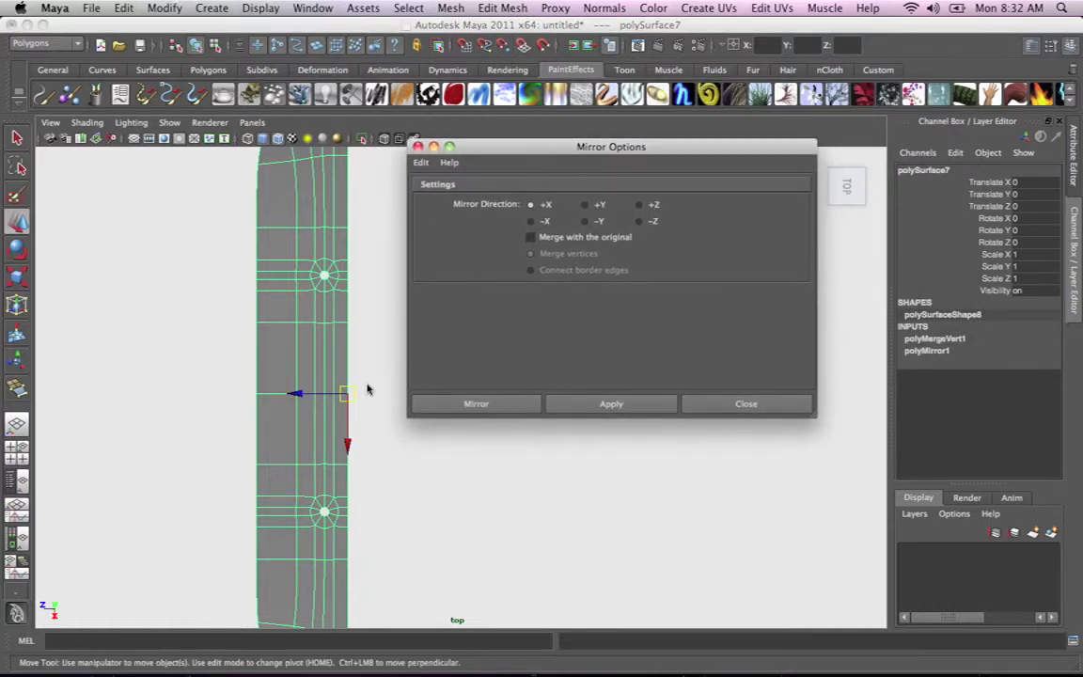
Mirror the half deck's geometry in the -Z direction without merging with the original to form the full deck.
alt+right_drag(312, 396, 307, 397)
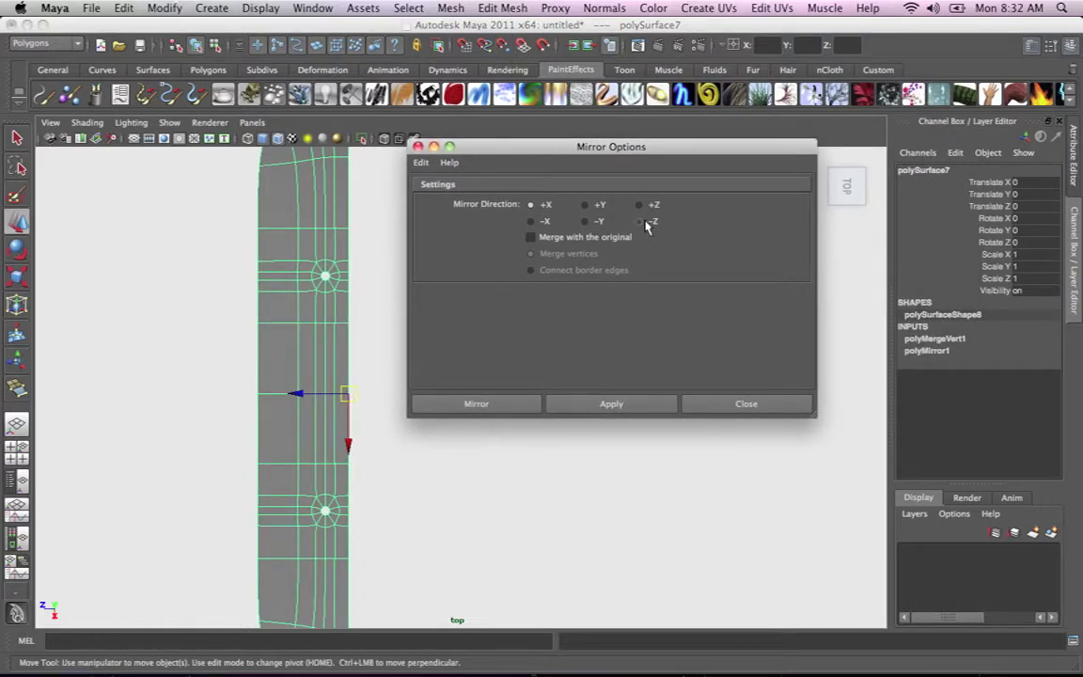
click(639, 404)
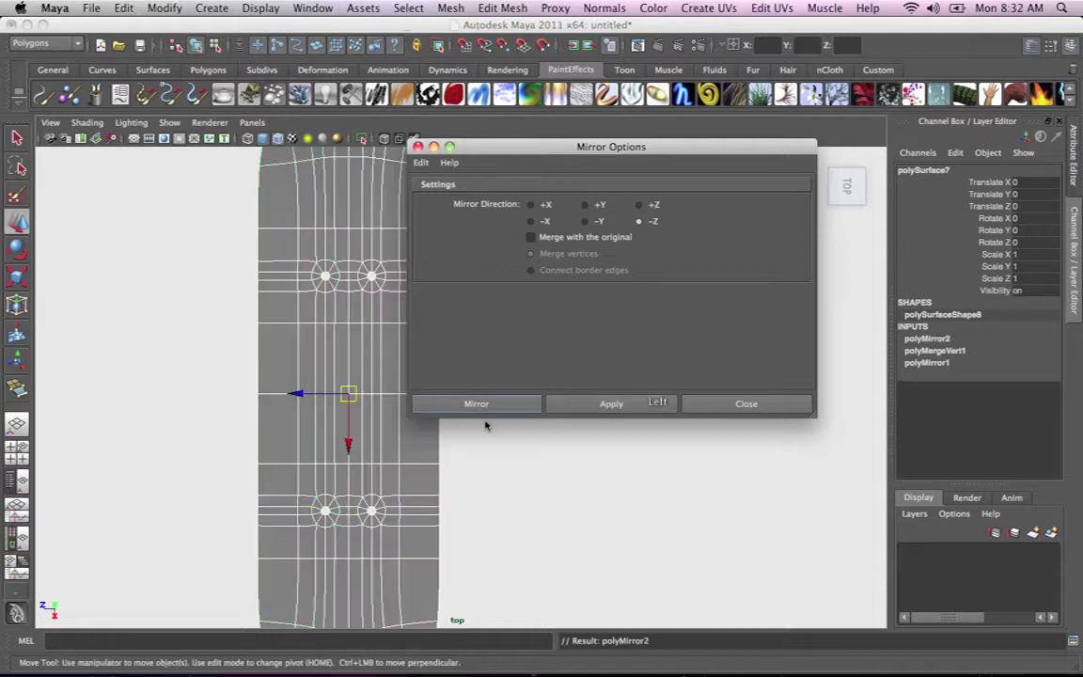
alt+middle_drag(350, 377, 310, 326)
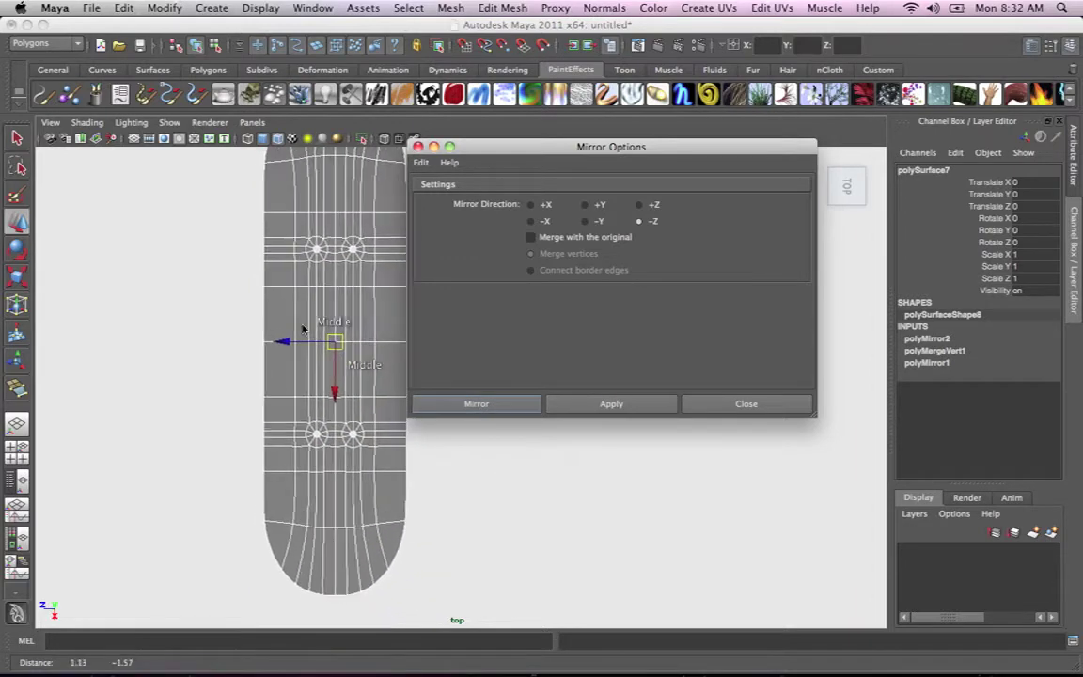
alt+right_drag(296, 327, 175, 322)
alt+middle_drag(212, 376, 176, 435)
alt+right_drag(367, 299, 284, 300)
alt+middle_drag(326, 303, 335, 281)
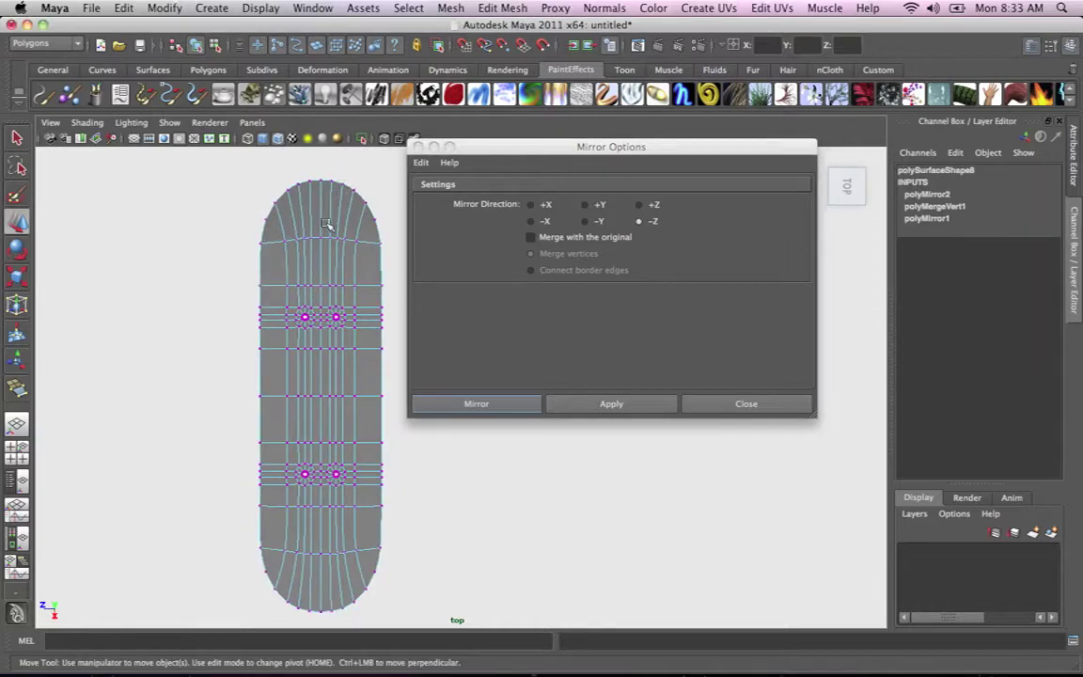
Turn off the smooth preview and select only the vertices along the deck's lengthwise centre line, leaving out those around the holes.
key(1)
drag(313, 165, 362, 350)
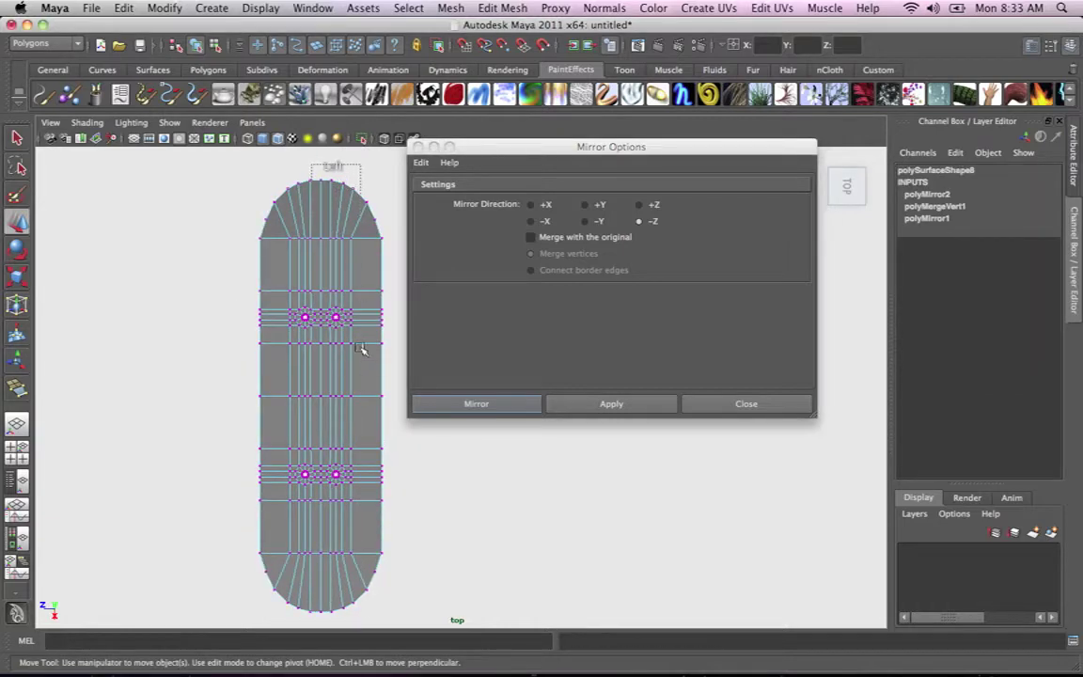
drag(328, 623, 321, 617)
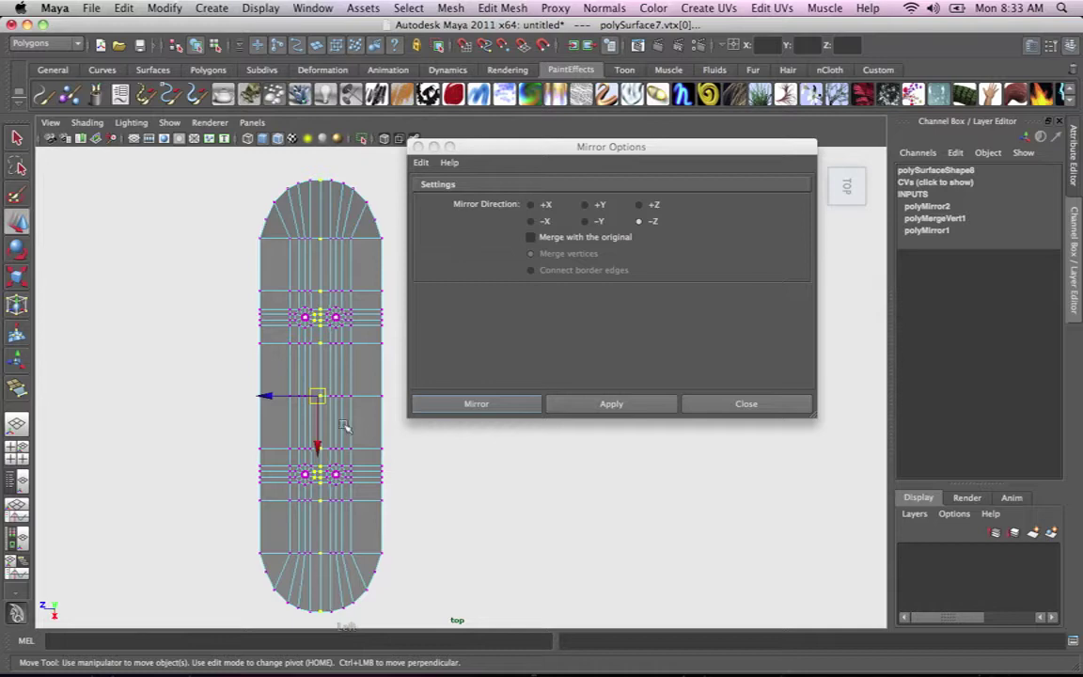
alt+right_drag(346, 407, 423, 426)
alt+middle_drag(380, 386, 402, 365)
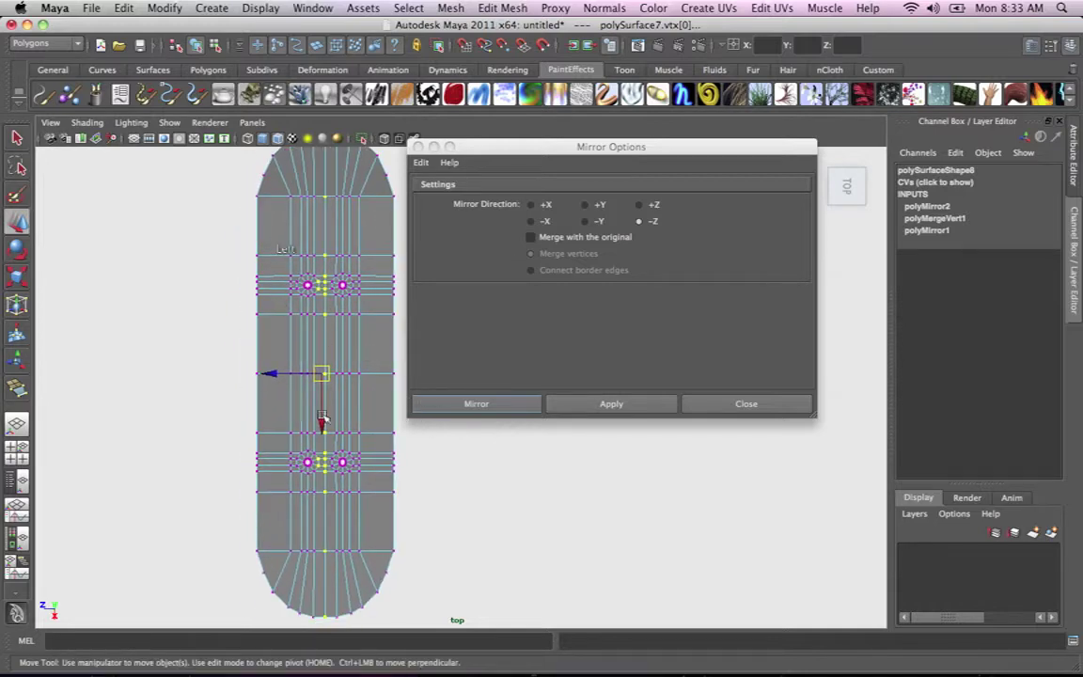
ctrl+drag(325, 483, 322, 483)
alt+middle_drag(359, 371, 348, 363)
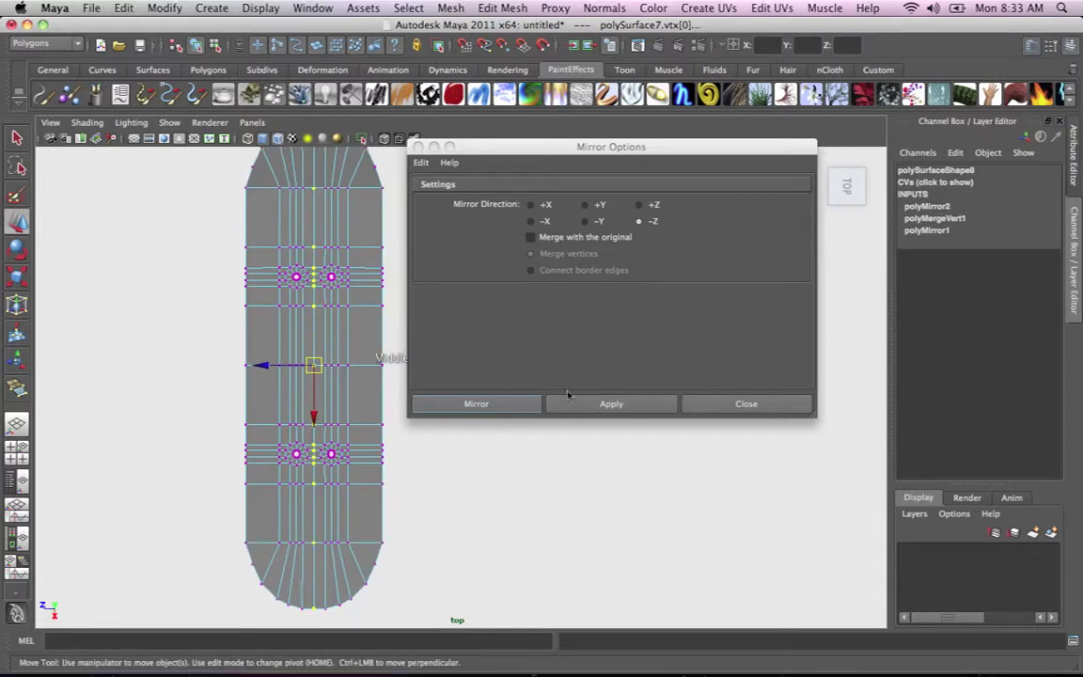
Close the mirror options, merge the selected centre line vertices and return to object mode.
click(418, 148)
click(555, 7)
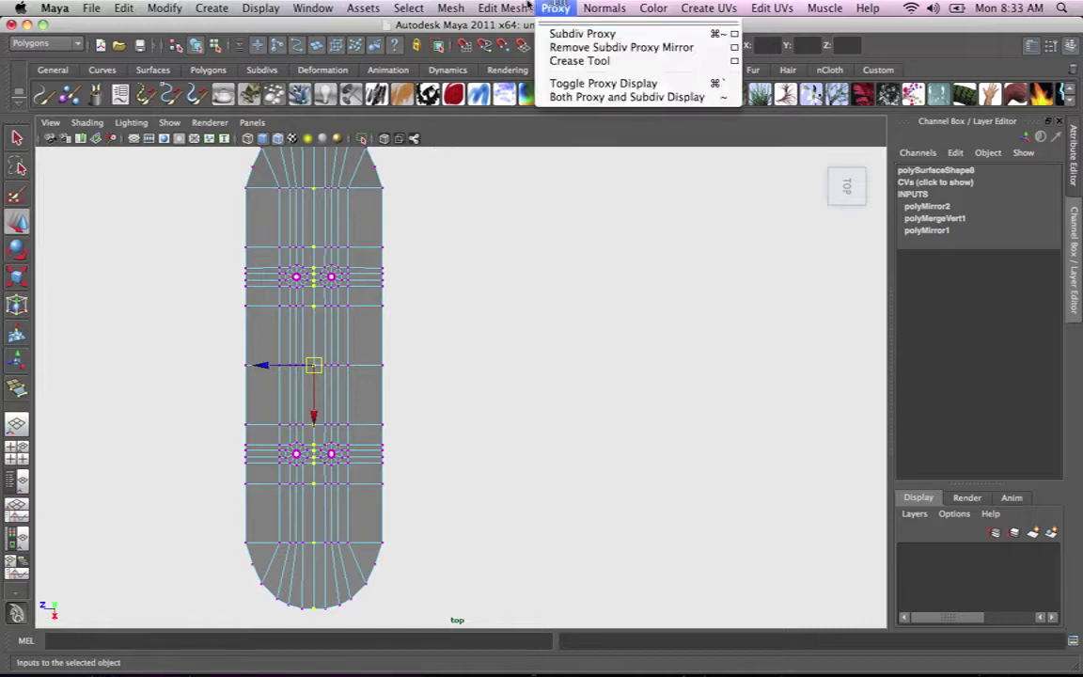
mouse_move(502, 8)
click(516, 347)
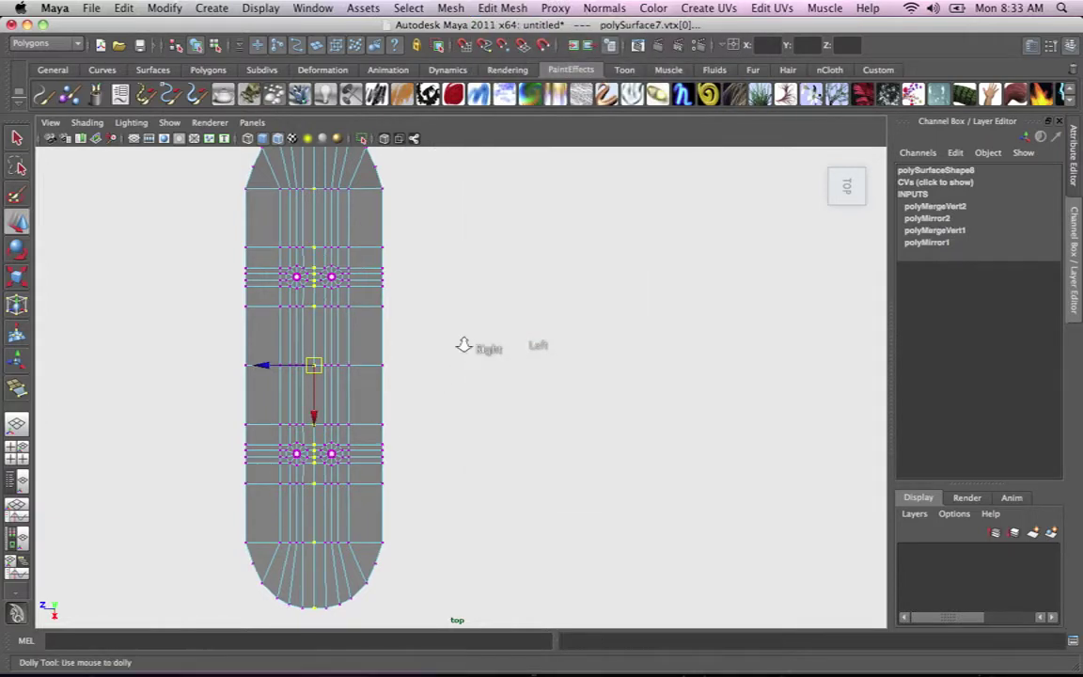
alt+right_drag(464, 346, 303, 353)
alt+middle_drag(379, 371, 434, 413)
right_drag(410, 331, 451, 306)
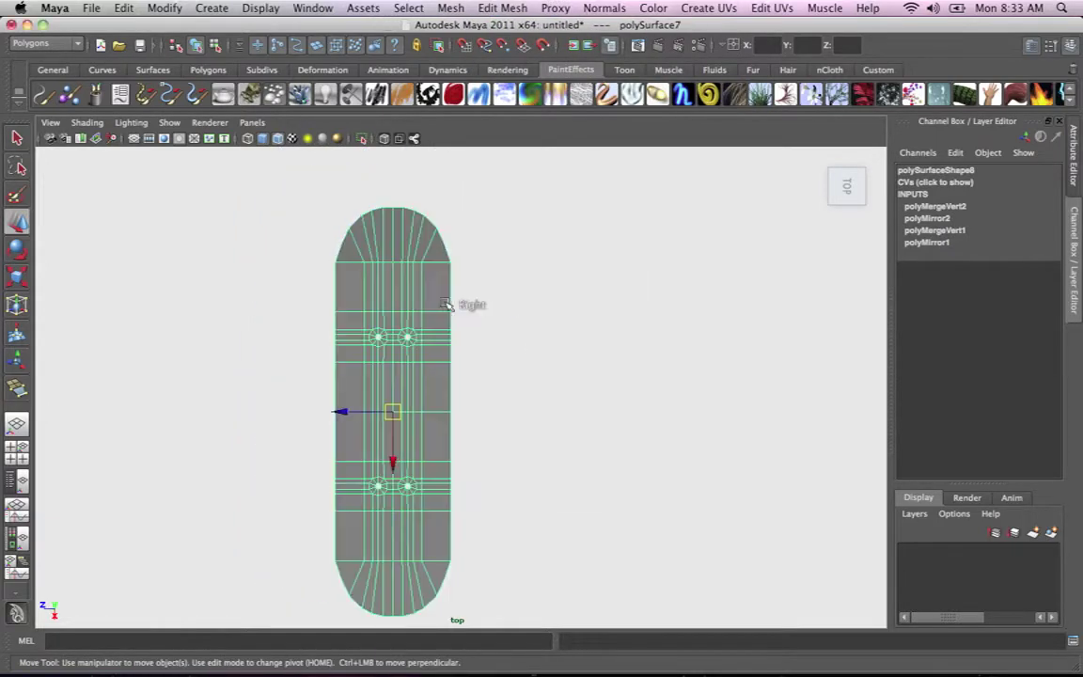
Switch to the perspective view, turn on the smooth preview for the deck and inspect it from above with nothing selected.
key(space)
click(471, 320)
drag(471, 320, 536, 301)
click(513, 368)
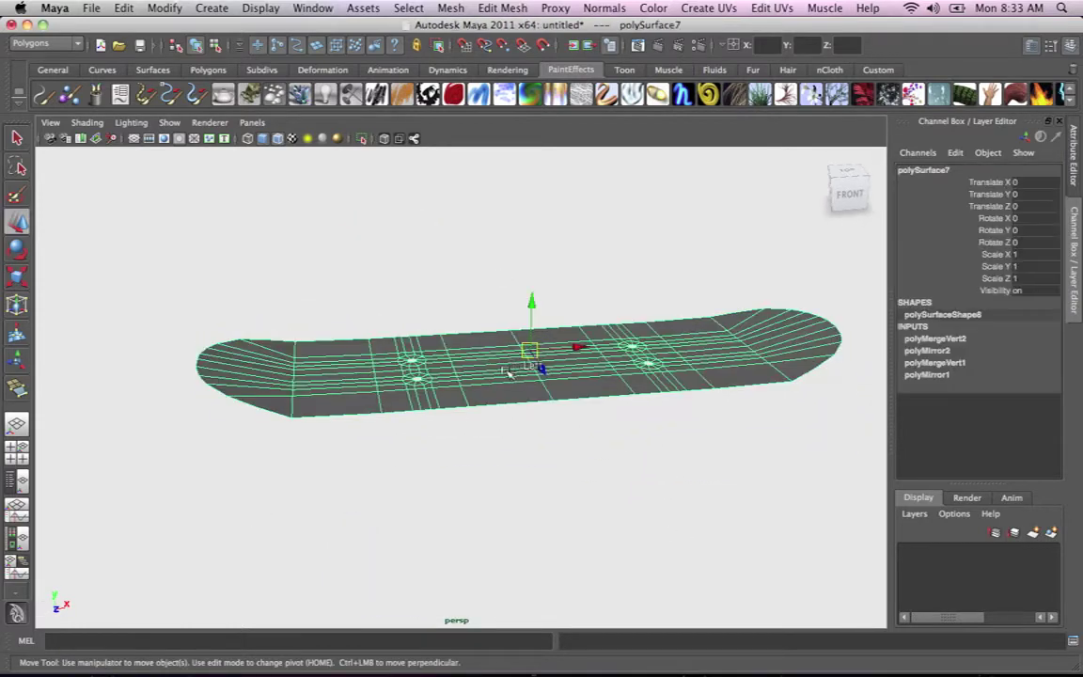
key(3)
alt+drag(493, 363, 542, 431)
click(633, 438)
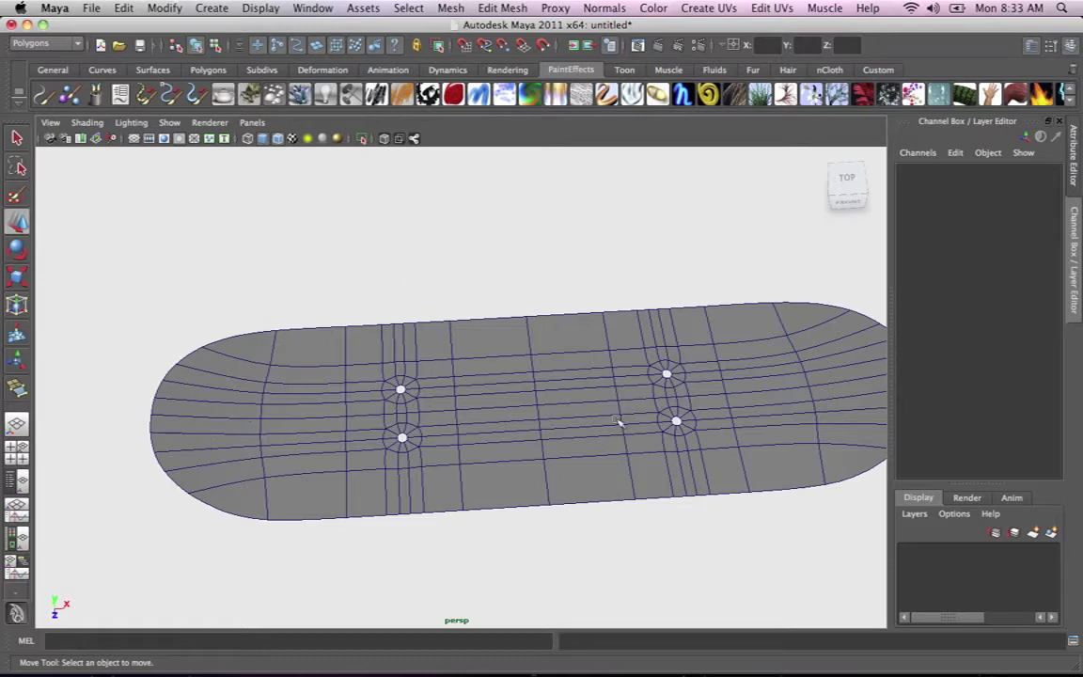
Inspect the smoothed deck from several angles to check its overall shape and symmetry.
alt+middle_drag(664, 388, 658, 325)
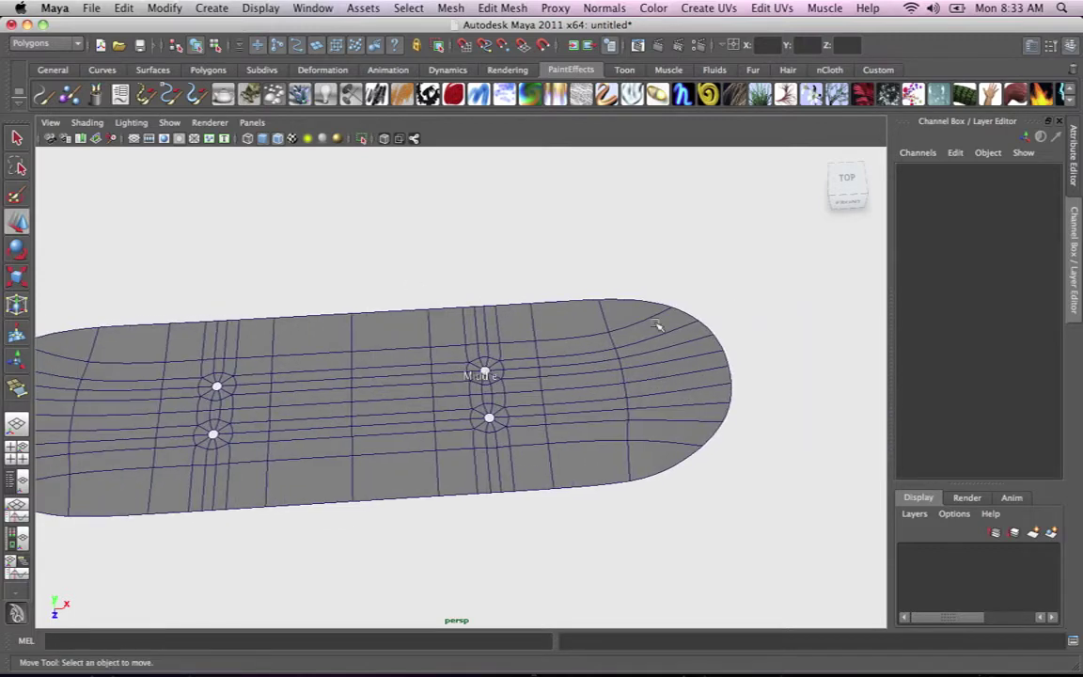
alt+middle_drag(562, 372, 717, 380)
alt+right_drag(711, 378, 585, 365)
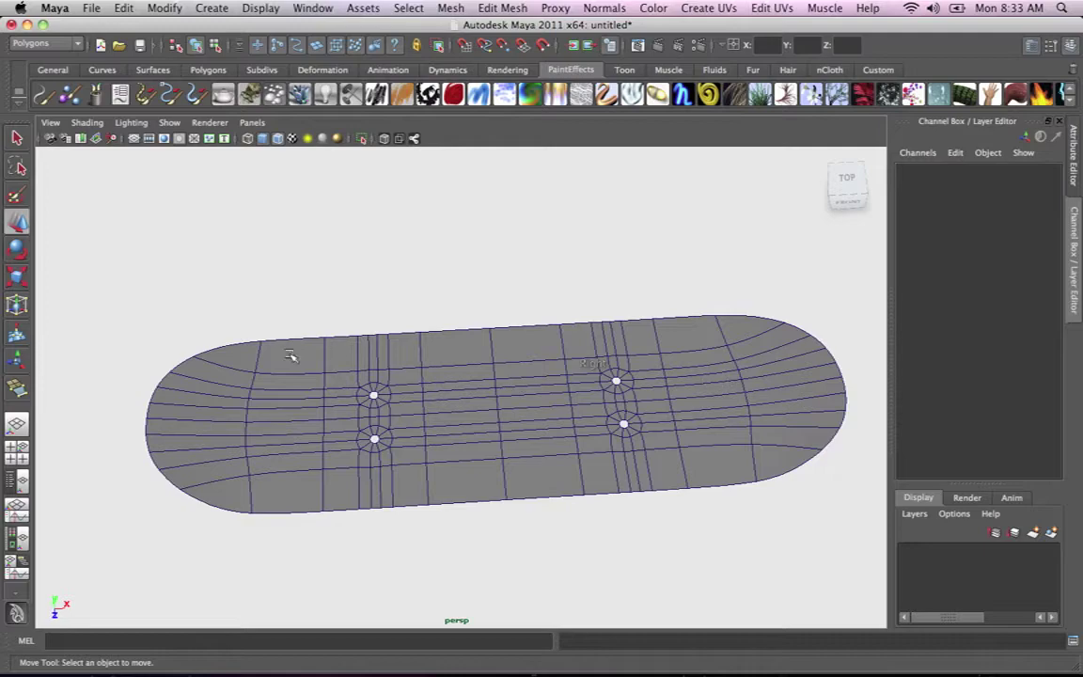
alt+drag(191, 482, 461, 346)
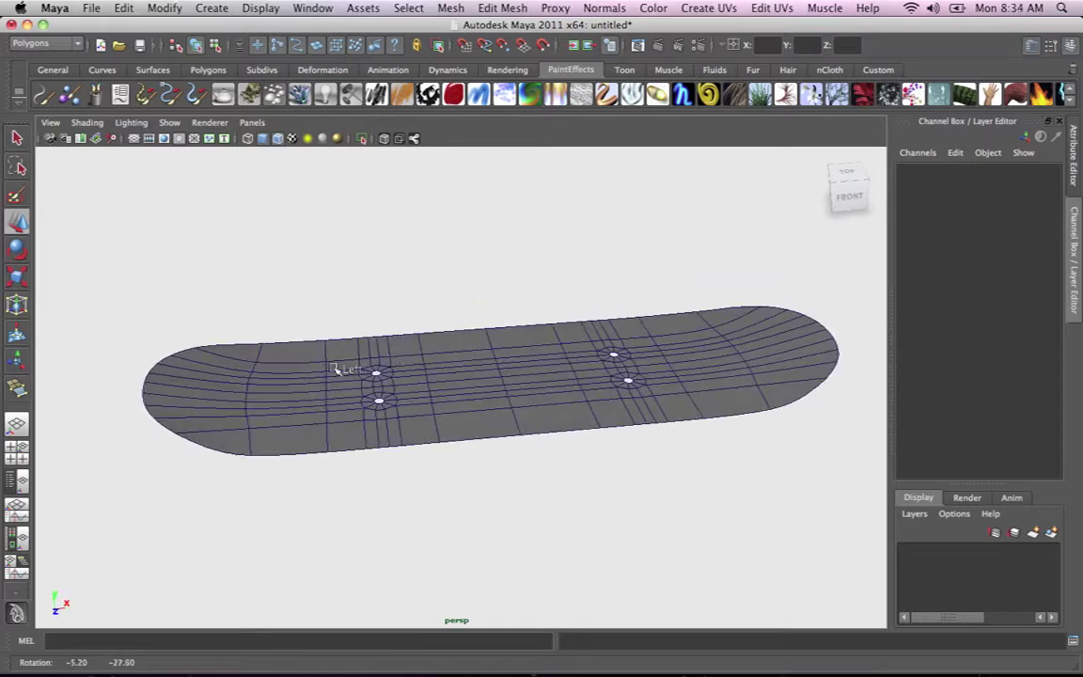
alt+right_drag(461, 346, 467, 343)
alt+drag(467, 343, 520, 358)
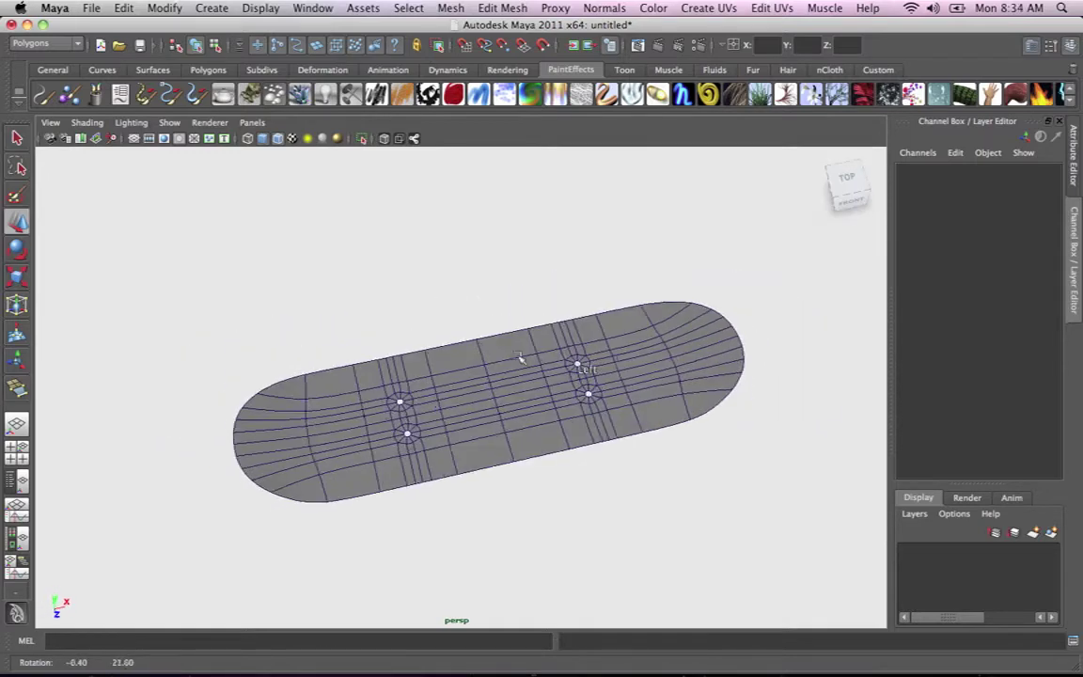
alt+right_drag(520, 358, 561, 433)
alt+drag(561, 434, 758, 456)
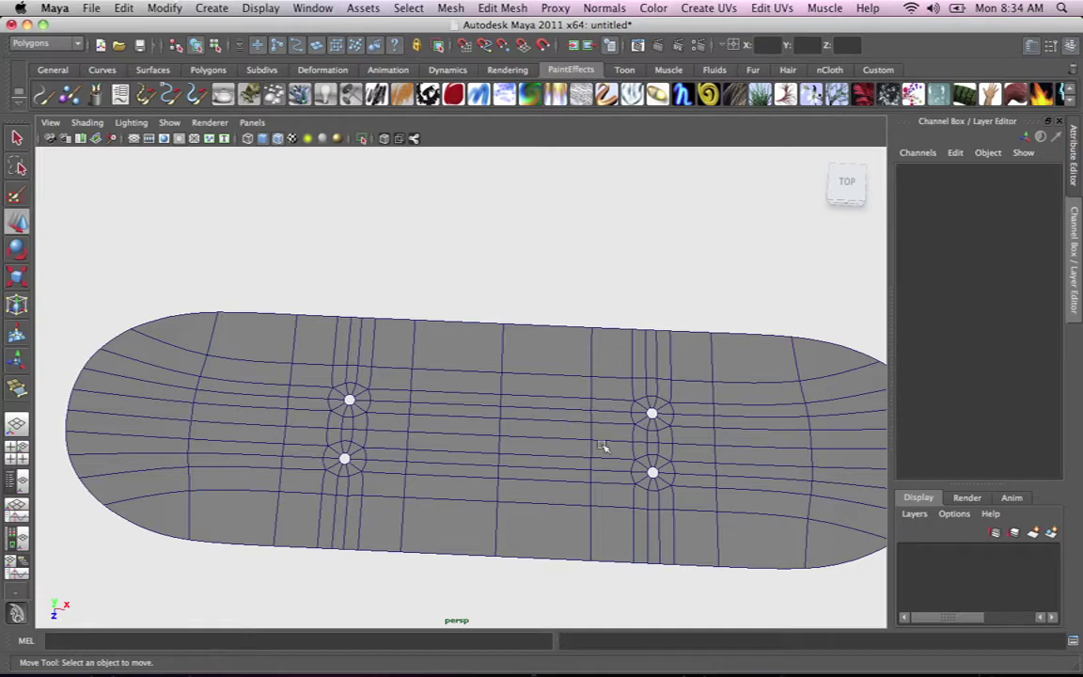
alt+drag(529, 389, 612, 428)
alt+right_drag(612, 428, 555, 408)
alt+drag(555, 408, 508, 374)
alt+right_drag(508, 375, 603, 430)
alt+drag(603, 430, 529, 430)
alt+right_drag(529, 431, 447, 389)
alt+drag(447, 390, 525, 346)
Select the deck with the smooth preview off and extrude all its faces upward by about 0.73 in local Z.
click(490, 384)
alt+right_drag(524, 346, 570, 416)
alt+drag(570, 417, 486, 374)
alt+right_drag(486, 374, 508, 394)
alt+drag(508, 394, 538, 393)
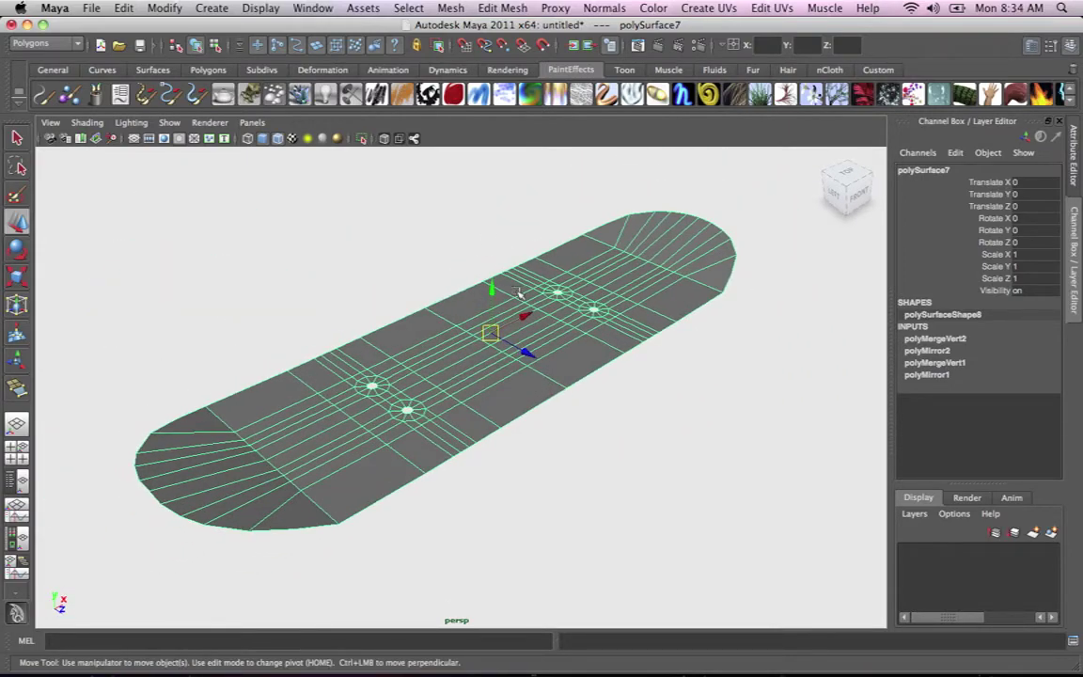
click(485, 8)
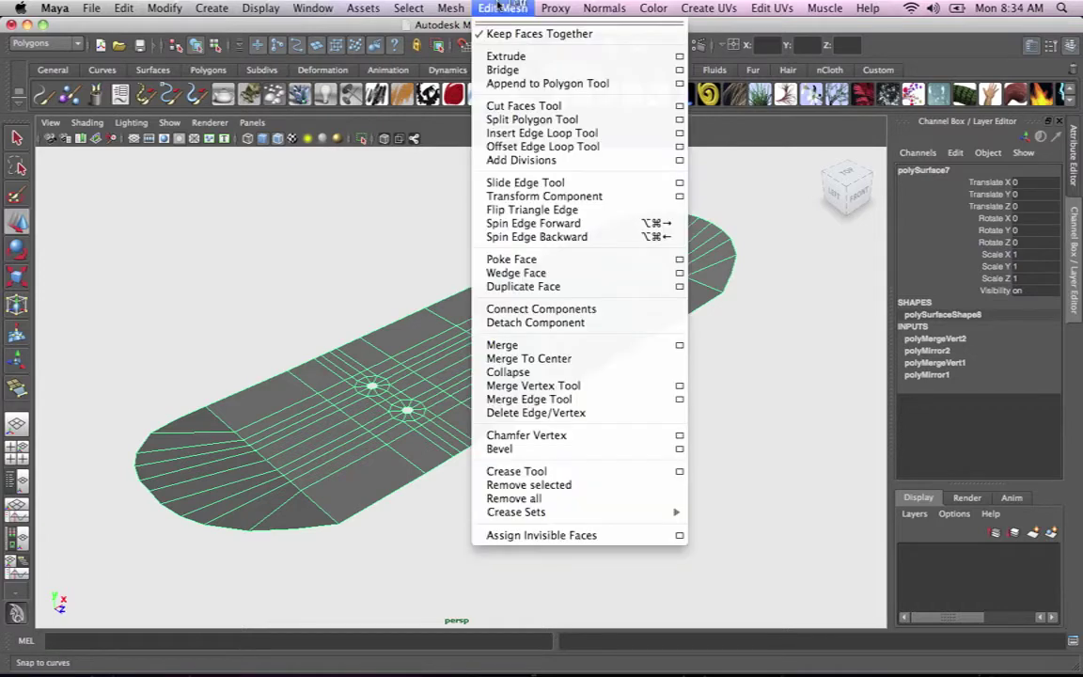
click(516, 59)
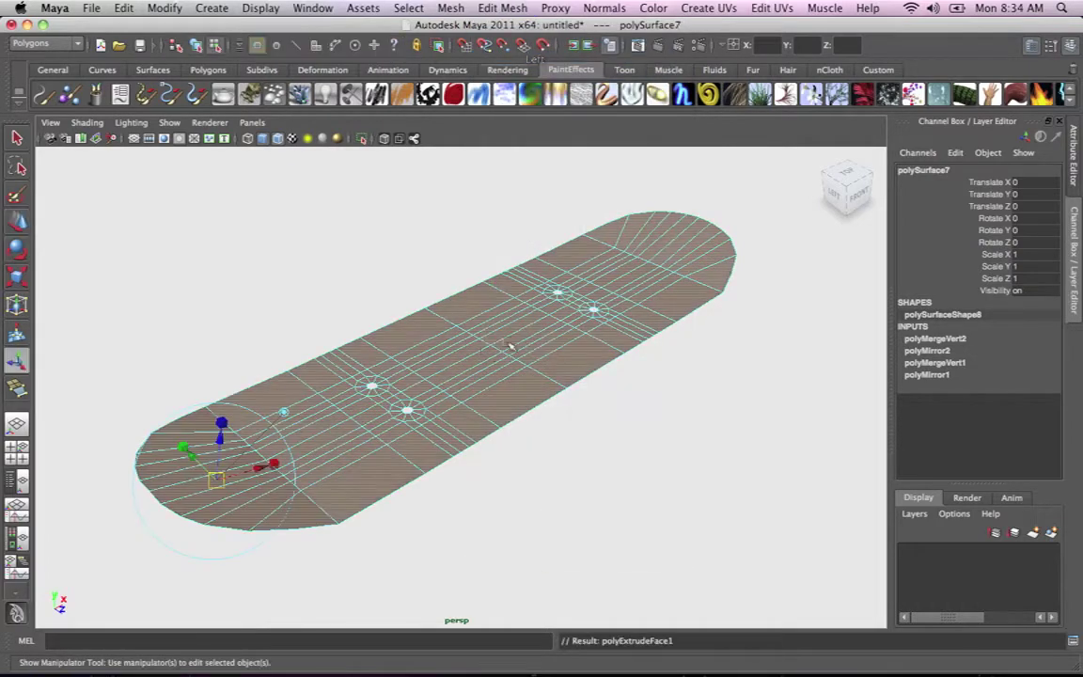
drag(223, 444, 226, 394)
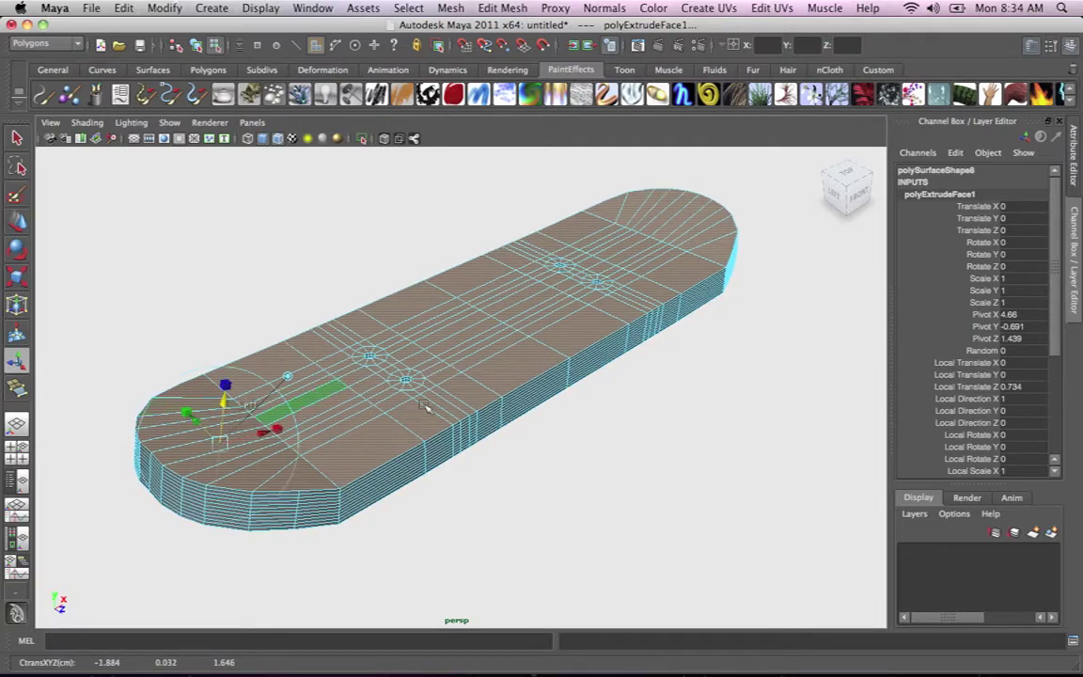
Reduce the extrusion thickness to about 0.165 in local Z and return the deck to object mode.
alt+drag(478, 385, 319, 364)
alt+right_drag(319, 365, 503, 351)
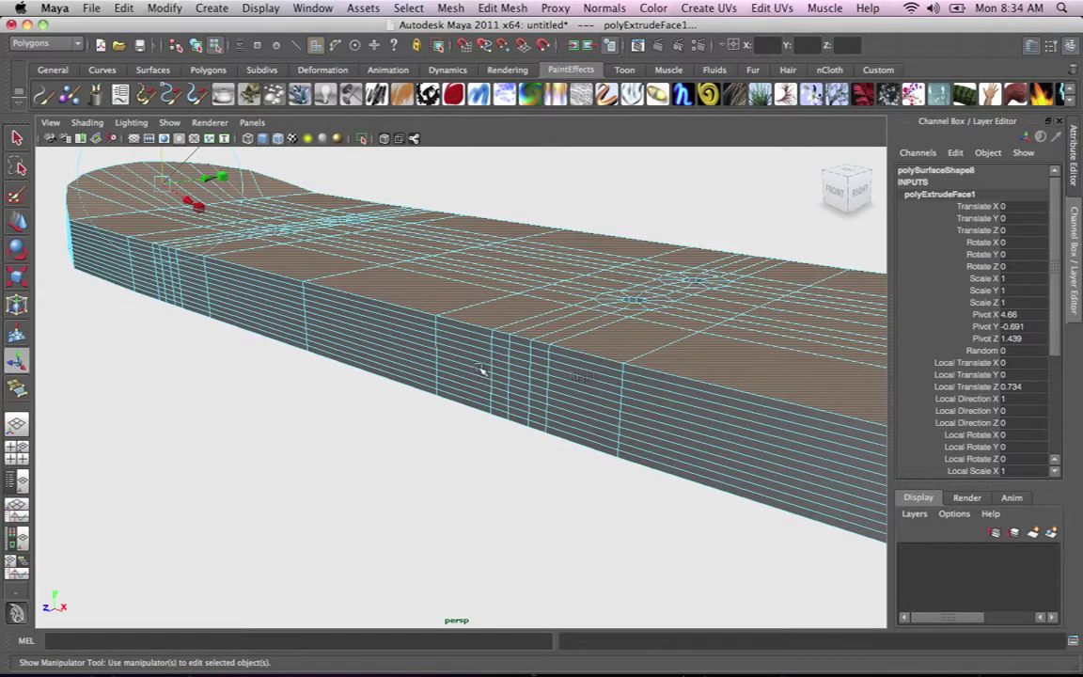
alt+drag(503, 352, 318, 423)
right_click(537, 381)
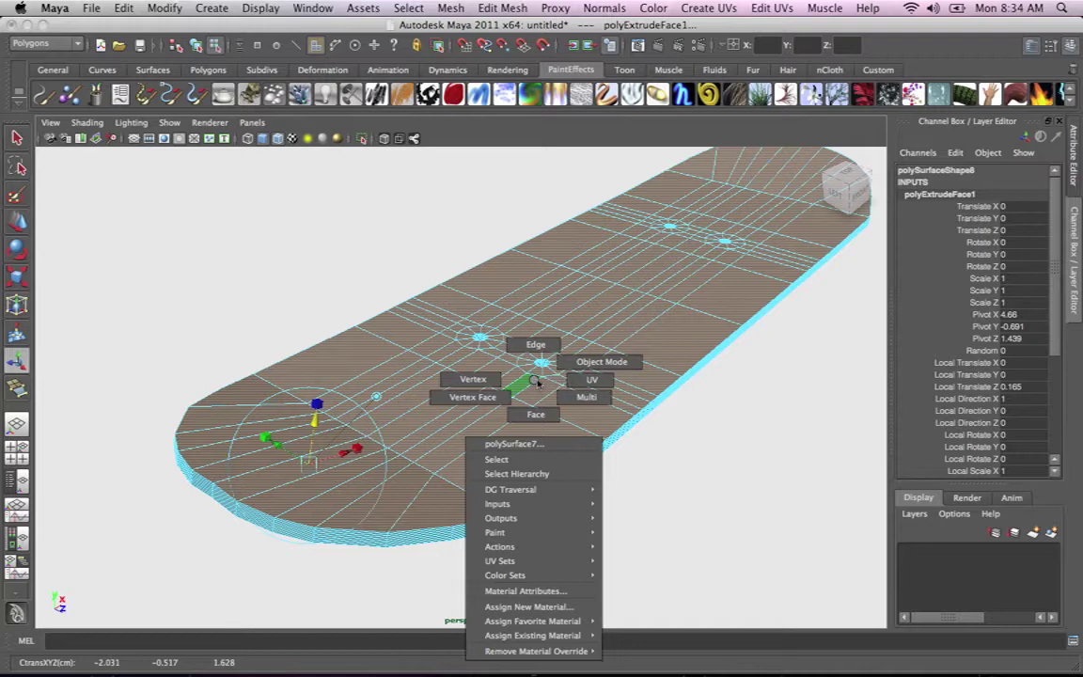
right_drag(574, 365, 581, 362)
alt+middle_drag(659, 361, 578, 356)
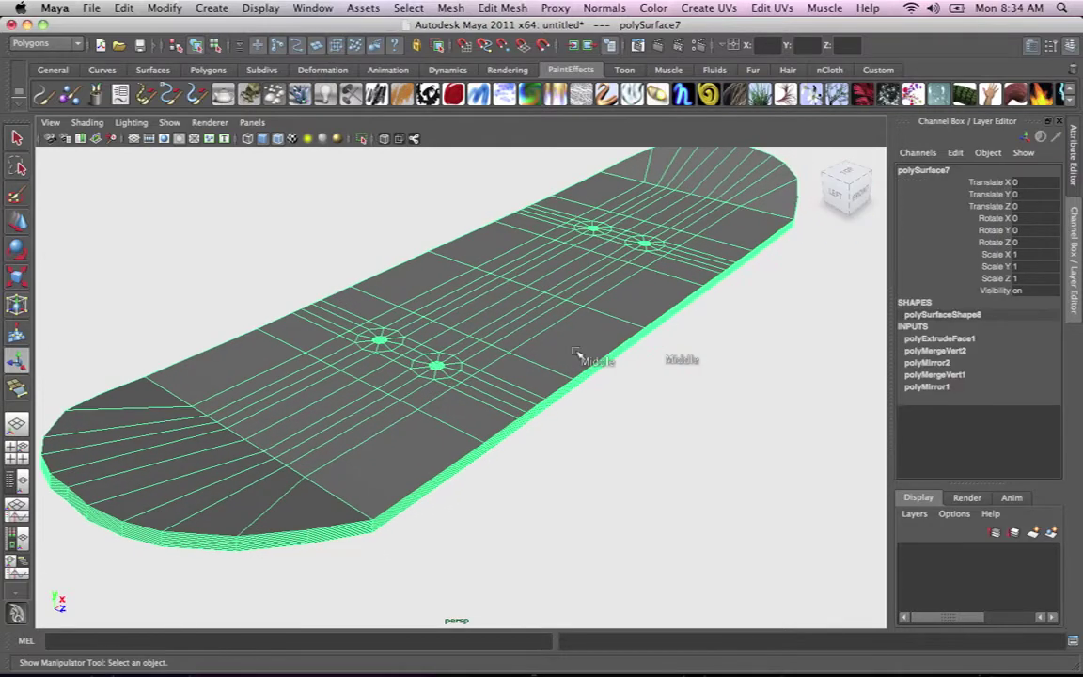
Set the divisions of the deck's face extrusion to 2.
click(931, 340)
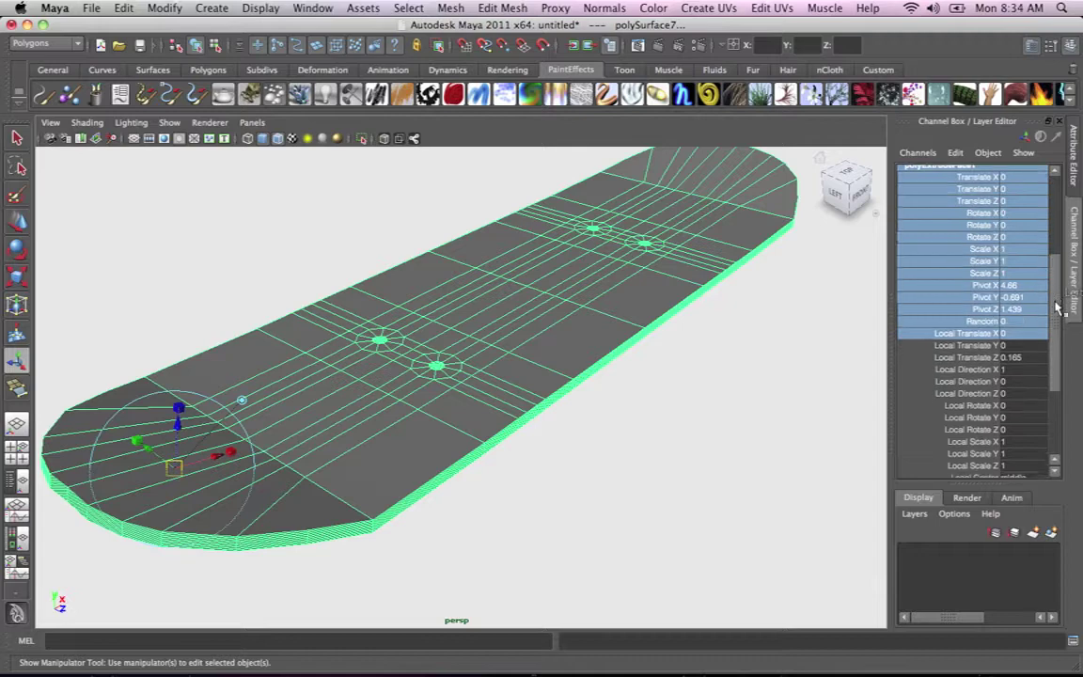
scroll(992, 379, down, 5)
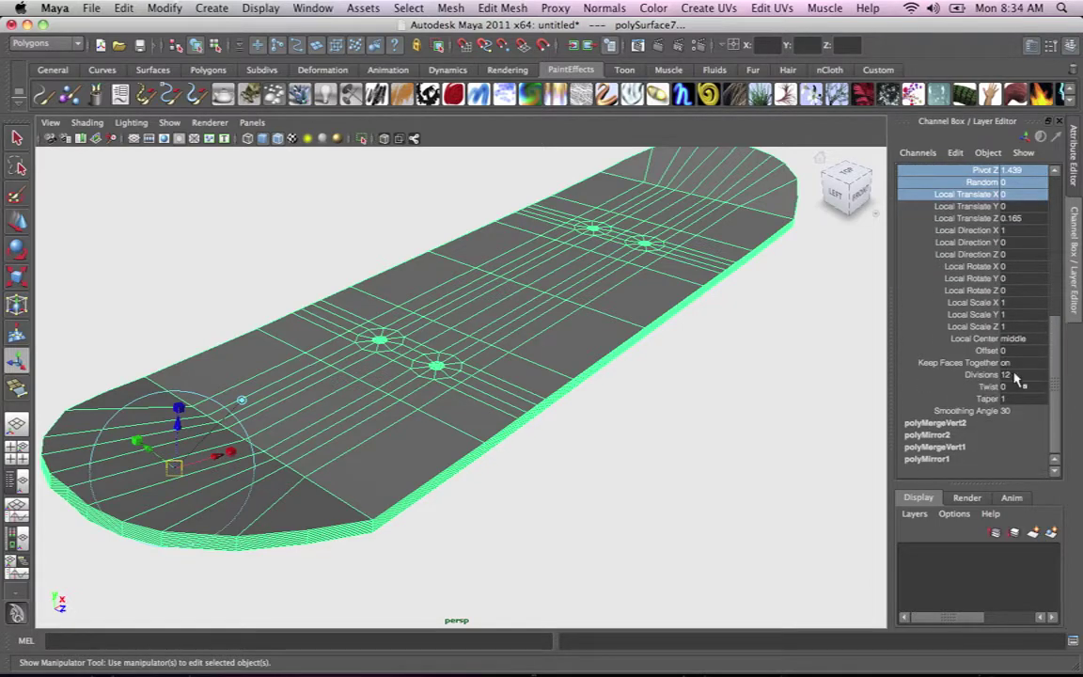
double_click(1014, 375)
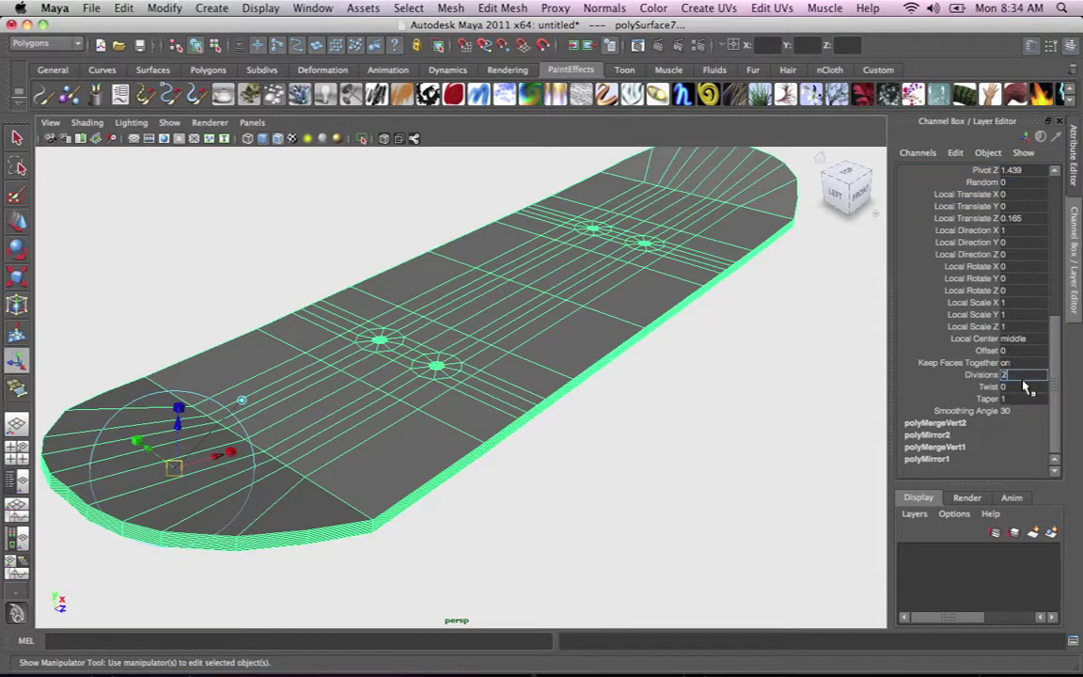
key(Return)
Switch to edge selection and select the edge loop around the middle of the deck's side wall.
alt+drag(618, 401, 554, 347)
right_drag(555, 349, 551, 316)
alt+right_drag(509, 353, 592, 382)
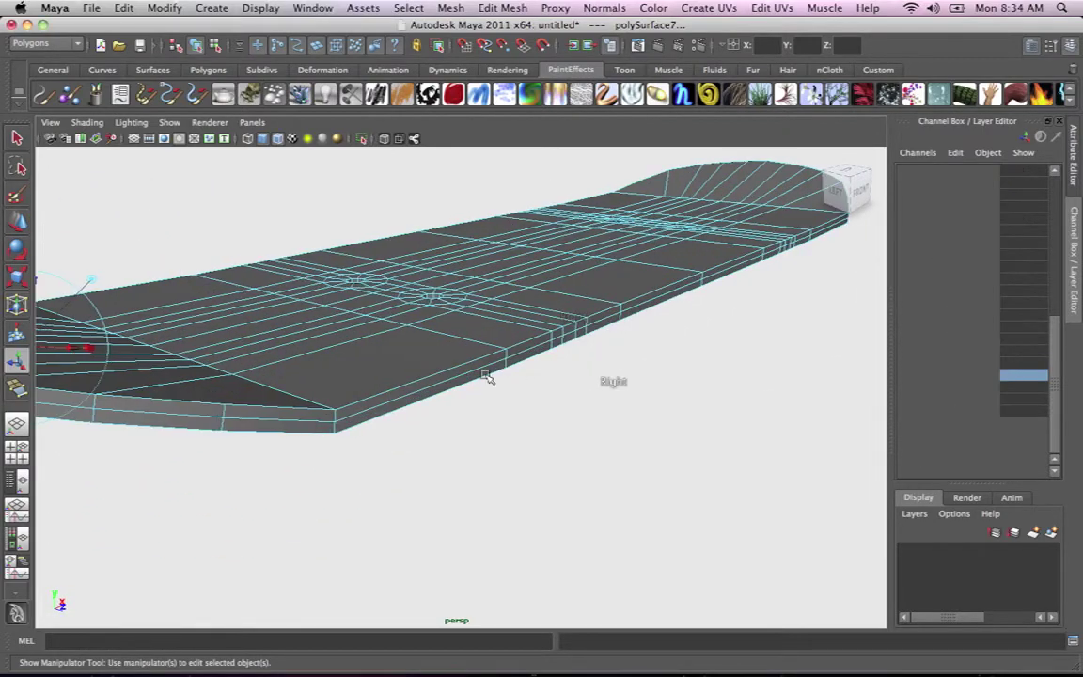
click(434, 388)
alt+drag(447, 386, 637, 427)
Switch to the top view at the deck's -X end and turn on the smooth preview.
key(space)
drag(406, 400, 346, 398)
alt+middle_drag(476, 452, 574, 553)
alt+middle_drag(474, 409, 568, 576)
alt+right_drag(394, 370, 797, 482)
alt+middle_drag(705, 436, 593, 400)
key(3)
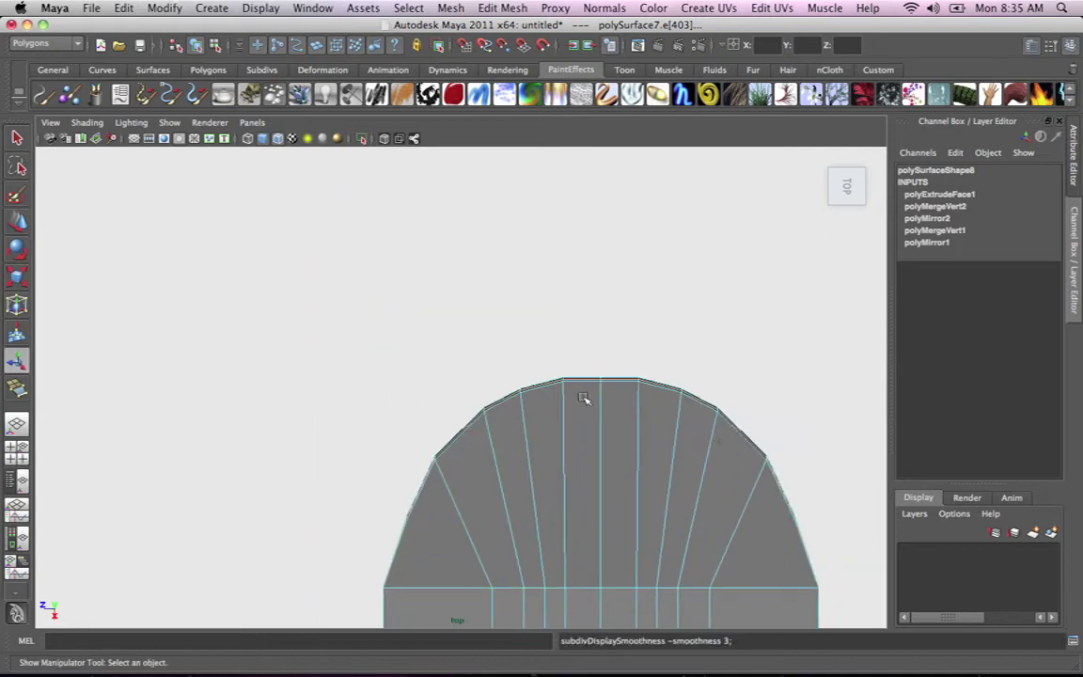
Switch back to the perspective view and change the deck to vertex selection.
key(space)
drag(618, 409, 616, 371)
alt+drag(587, 424, 487, 442)
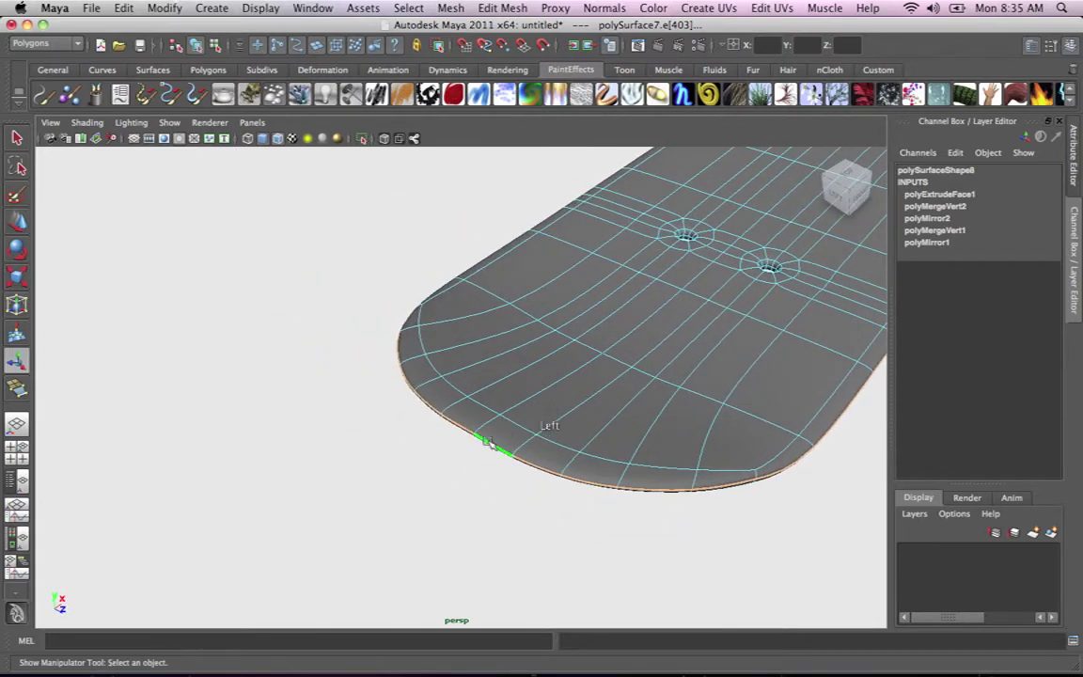
right_drag(479, 391, 438, 419)
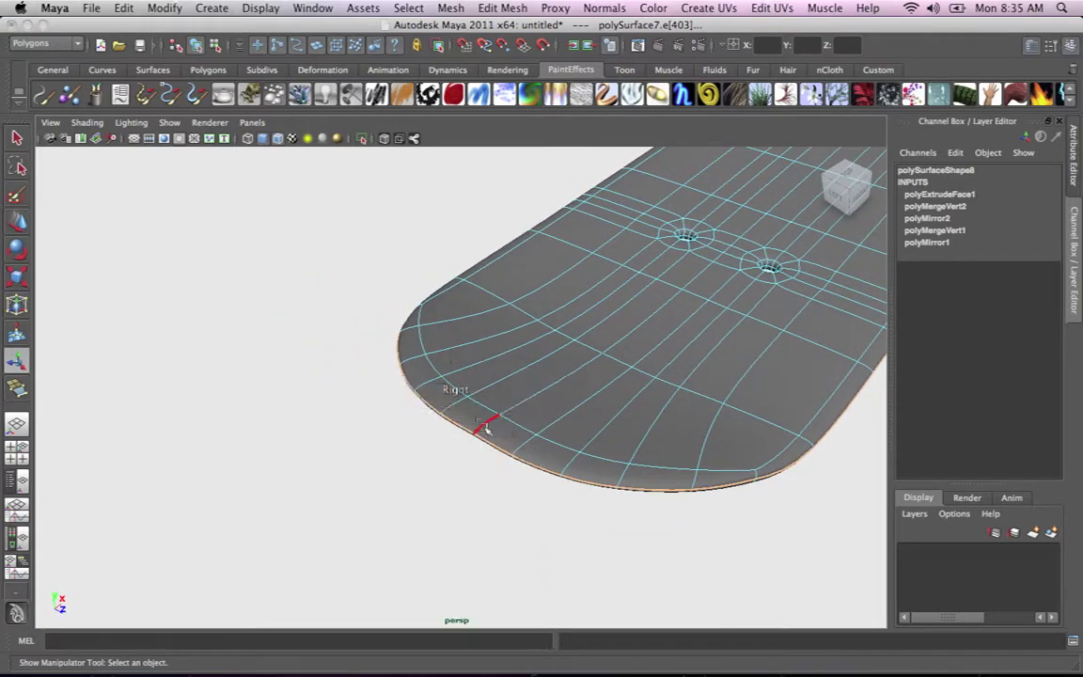
Pull the centre tip vertices at the deck's -X end outward in the top view, and nudge them down slightly in perspective.
key(space)
drag(512, 446, 449, 406)
alt+right_drag(681, 387, 677, 374)
alt+middle_drag(675, 378, 620, 400)
key(w)
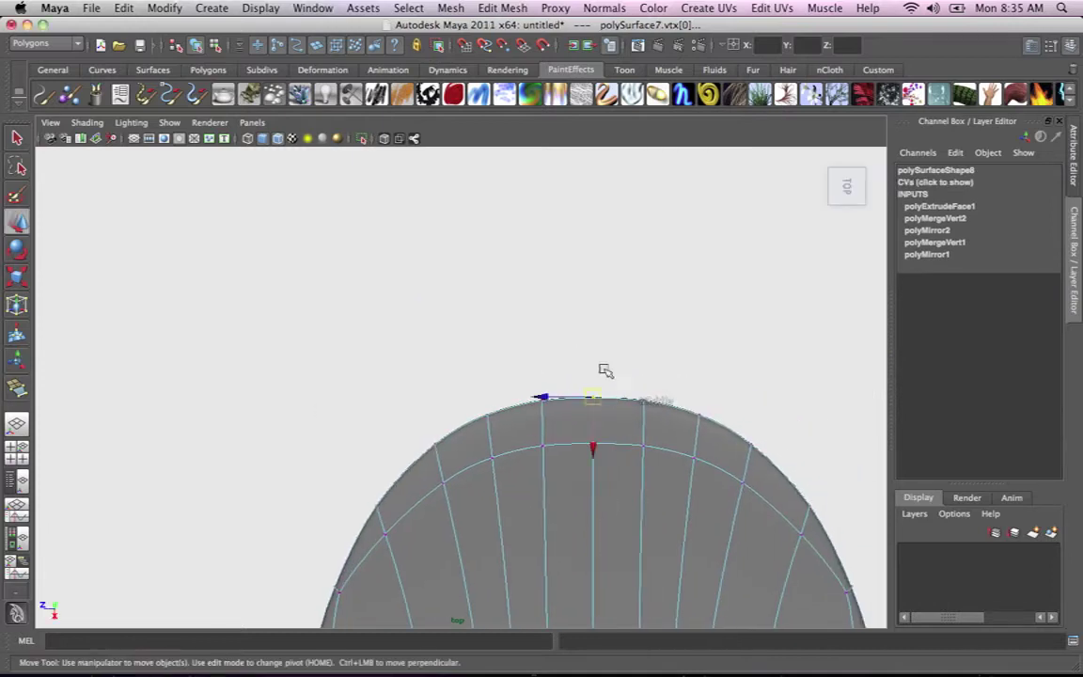
drag(593, 436, 631, 370)
key(space)
alt+right_drag(539, 269, 692, 306)
alt+middle_drag(670, 374, 560, 444)
drag(513, 246, 509, 250)
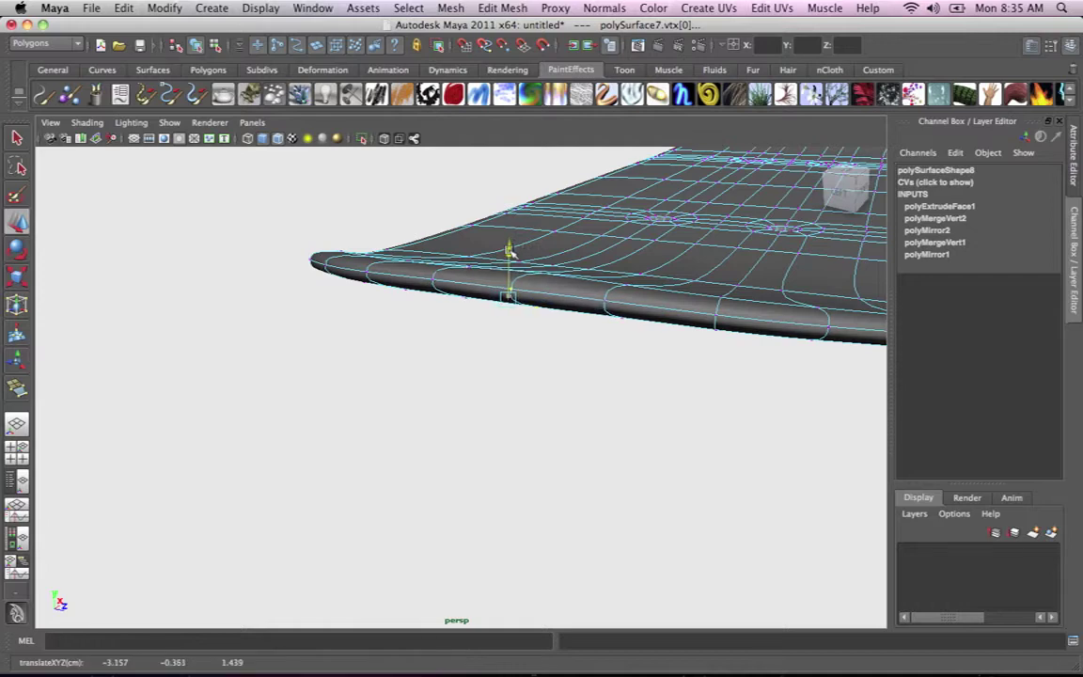
Select the centre tip vertex at the deck's opposite end, move it along X and lower it slightly.
alt+drag(683, 325, 435, 293)
alt+right_drag(436, 294, 419, 314)
alt+middle_drag(419, 315, 433, 317)
alt+drag(758, 308, 418, 363)
alt+right_drag(421, 363, 639, 339)
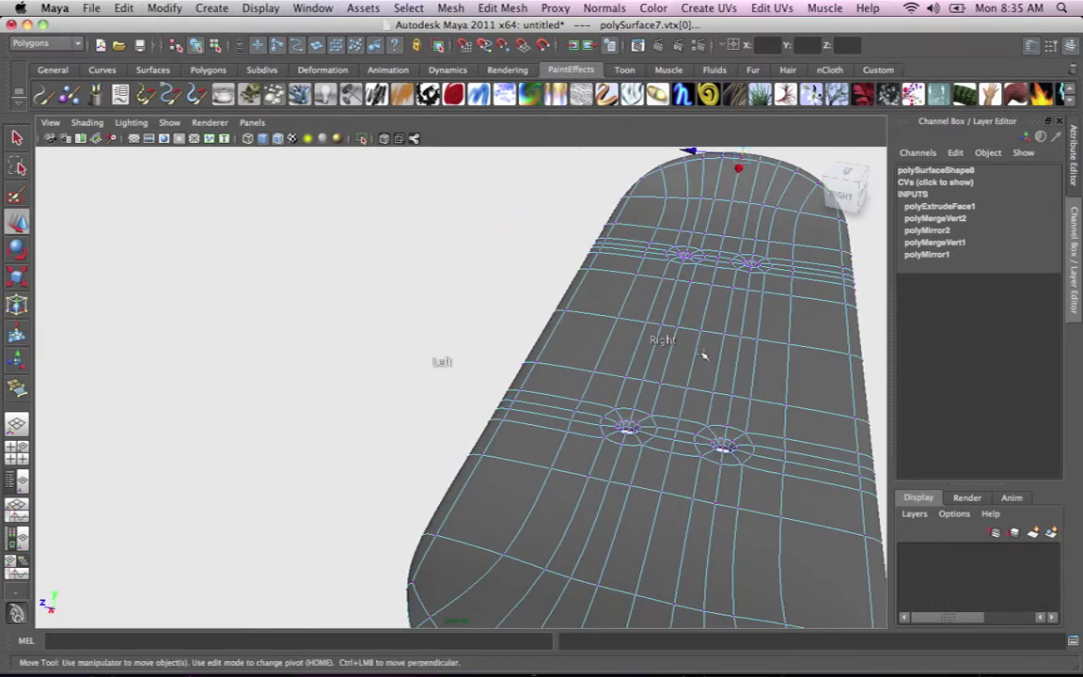
alt+drag(691, 404, 722, 336)
alt+middle_drag(722, 336, 499, 339)
alt+drag(508, 341, 582, 346)
alt+middle_drag(582, 345, 486, 407)
alt+drag(539, 394, 503, 394)
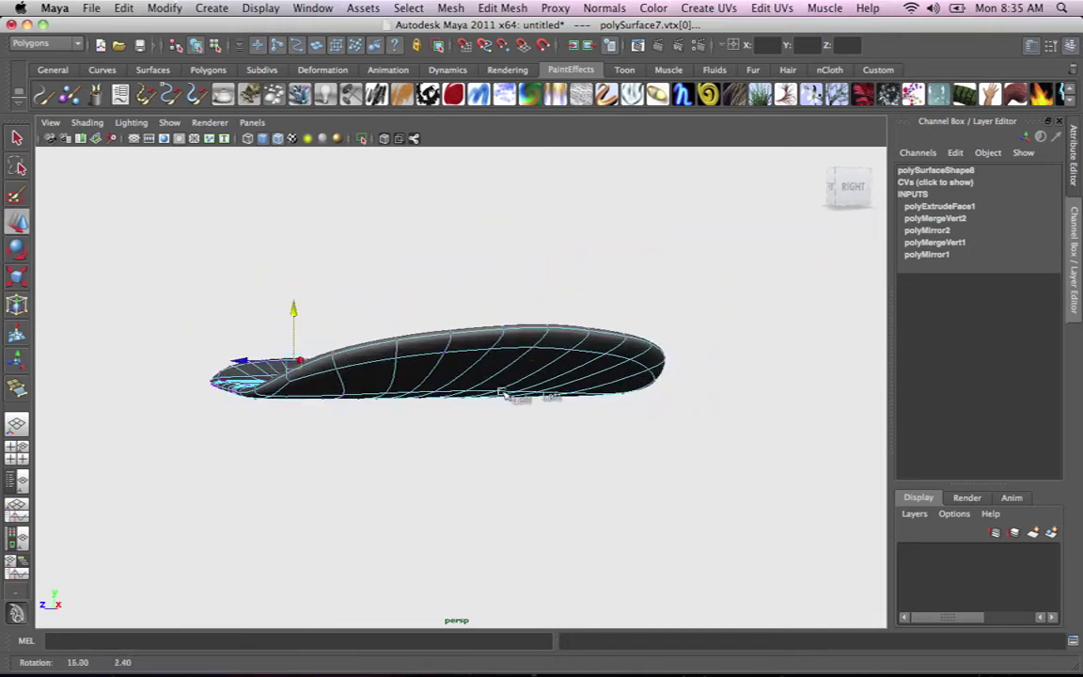
alt+right_drag(555, 368, 630, 351)
alt+drag(571, 290, 466, 336)
alt+middle_drag(455, 333, 659, 389)
alt+drag(659, 389, 626, 517)
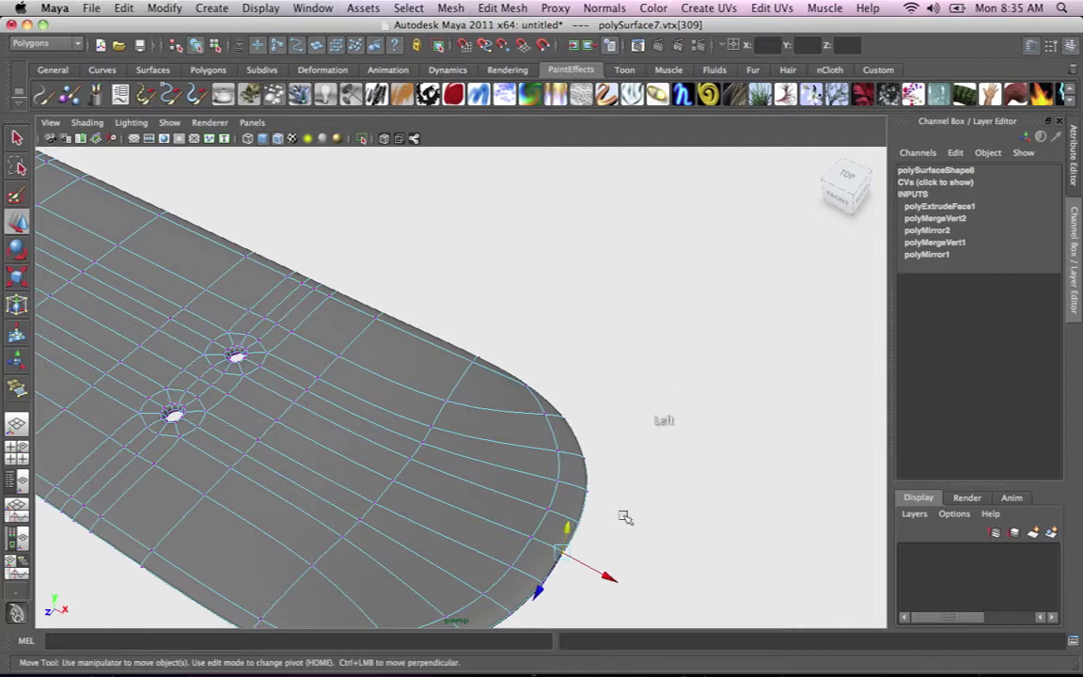
drag(609, 577, 522, 389)
alt+right_drag(586, 411, 657, 491)
alt+middle_drag(658, 491, 548, 279)
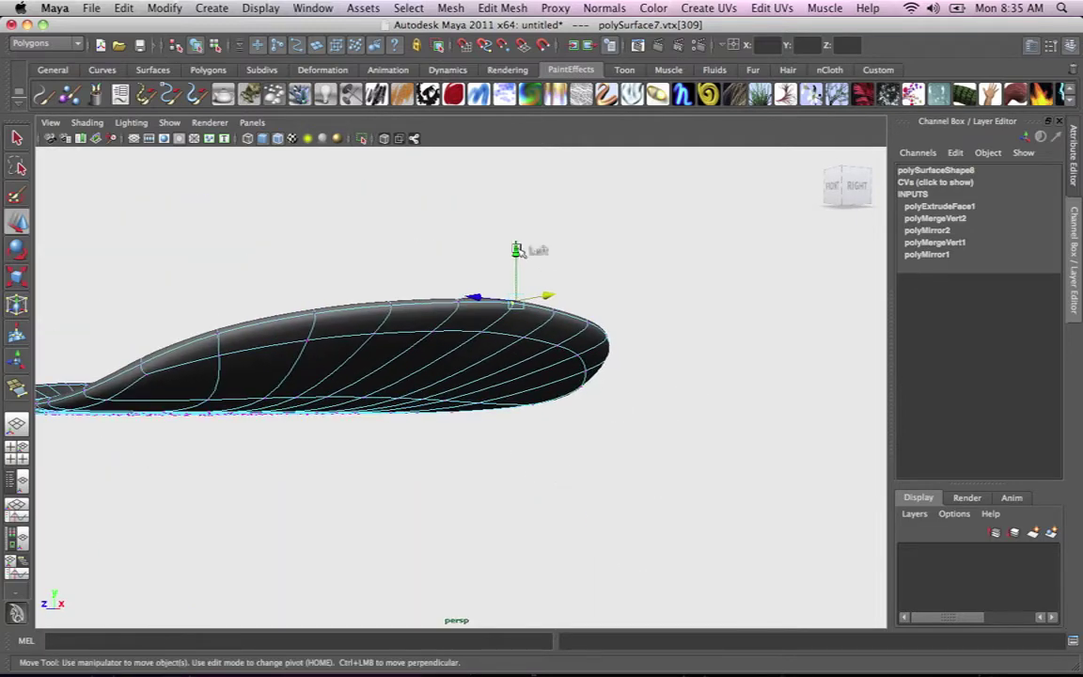
drag(516, 249, 516, 252)
Inspect the adjusted deck from the front and return to object mode.
alt+drag(487, 363, 592, 373)
alt+right_drag(593, 373, 310, 362)
alt+middle_drag(311, 362, 645, 424)
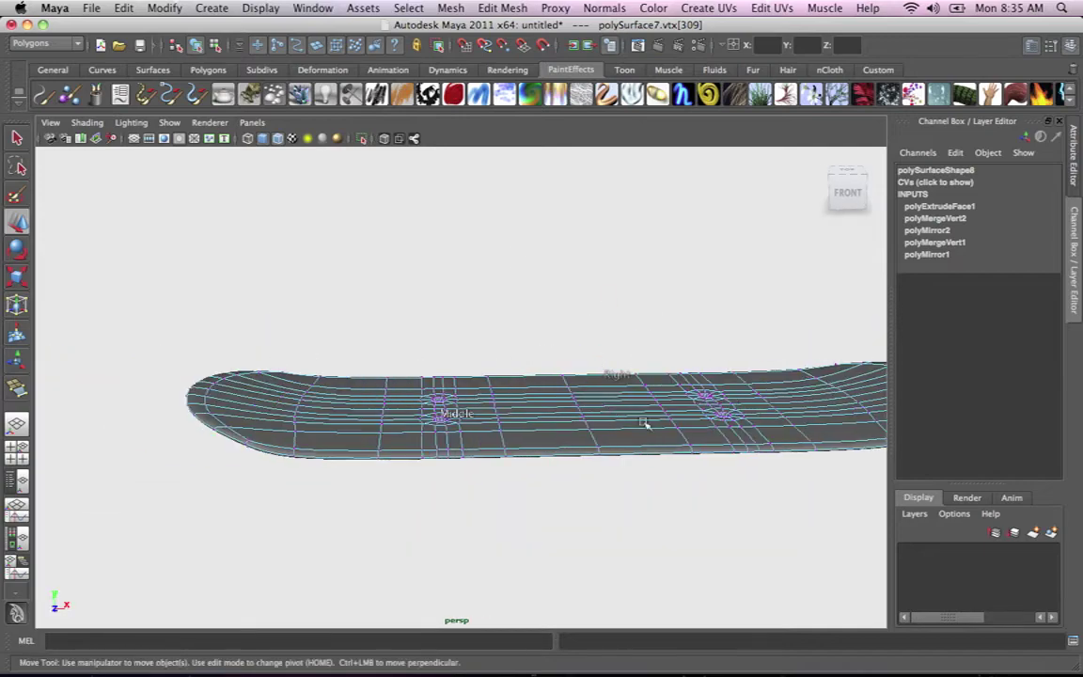
alt+drag(627, 458, 679, 460)
alt+drag(679, 461, 636, 441)
alt+right_drag(705, 439, 733, 440)
right_click(684, 425)
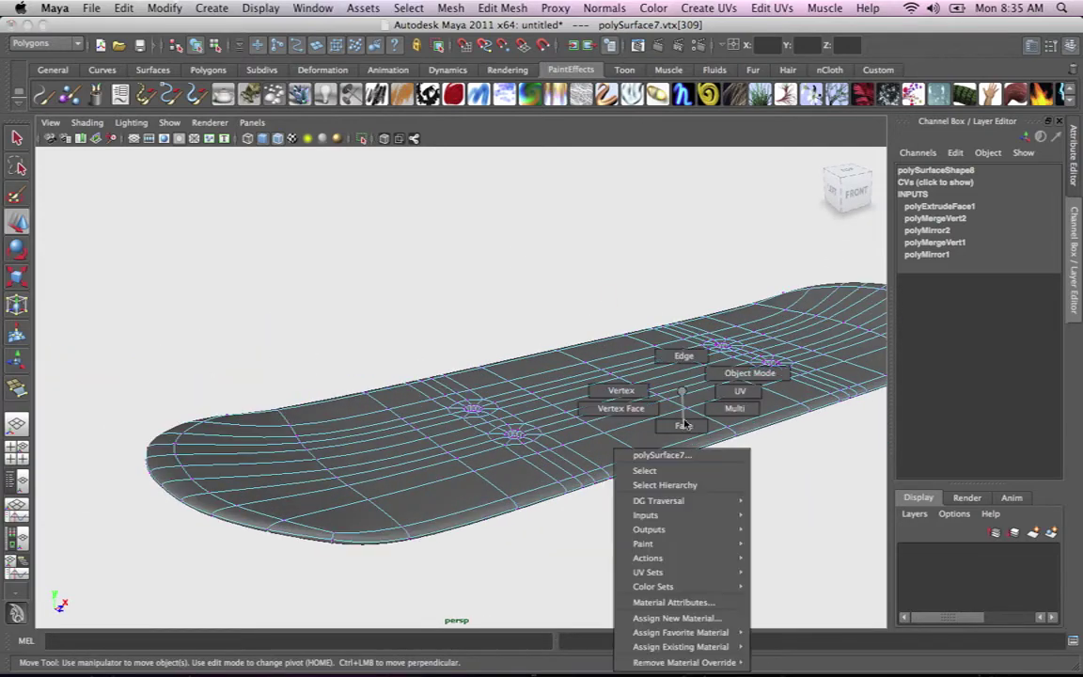
click(732, 380)
right_drag(723, 380, 575, 405)
Compare the deck with the smooth preview off and on, leaving it off.
alt+drag(576, 405, 617, 420)
alt+right_drag(616, 420, 707, 437)
key(1)
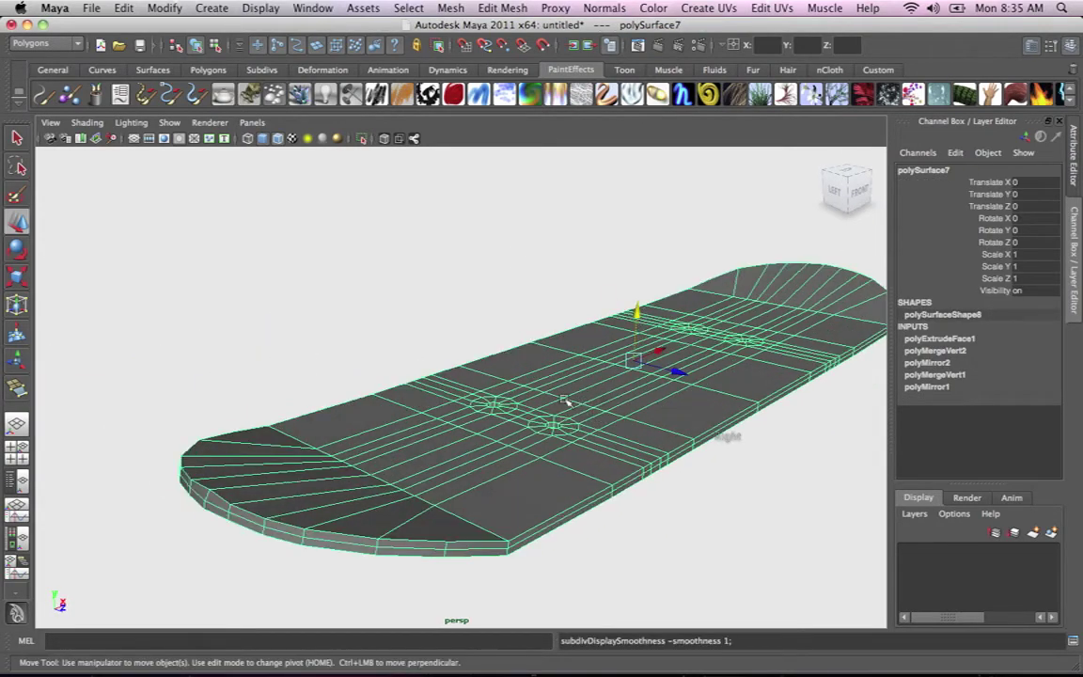
alt+middle_drag(567, 457, 532, 451)
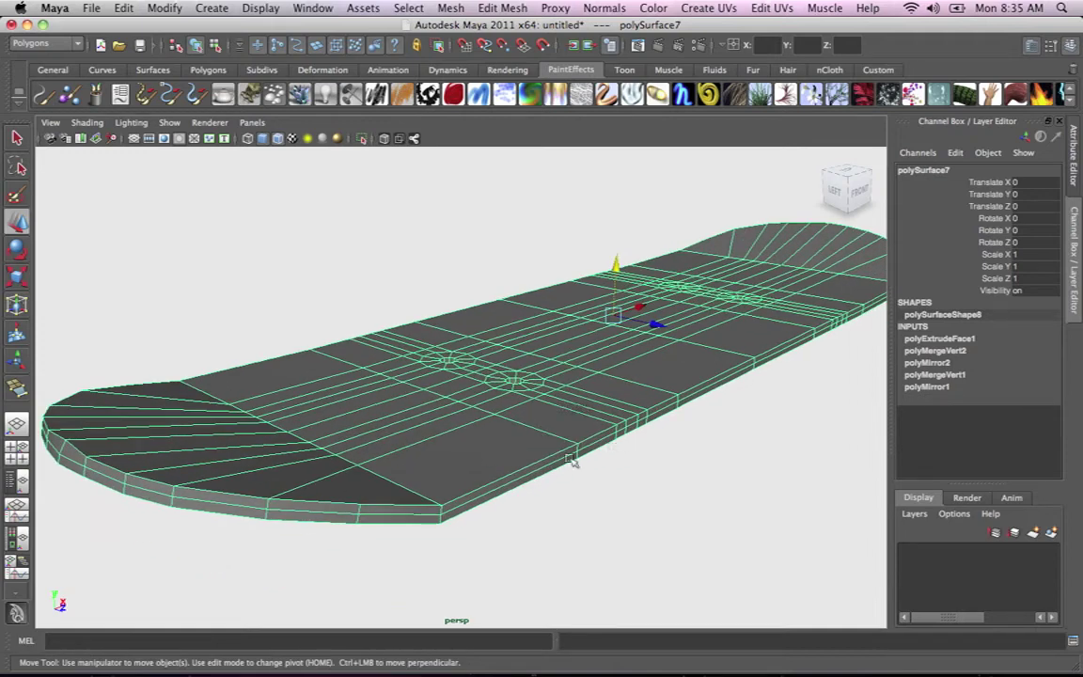
key(3)
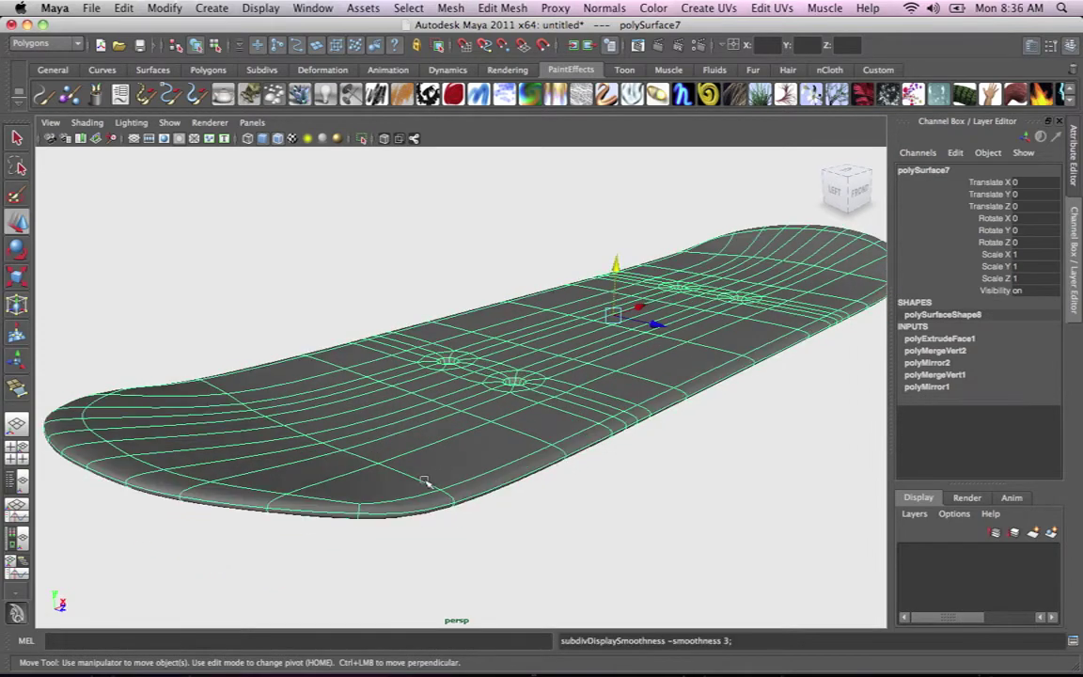
key(1)
Select the upper rim edges along the deck's long side and add those around the curved -X end.
alt+right_drag(453, 453, 578, 358)
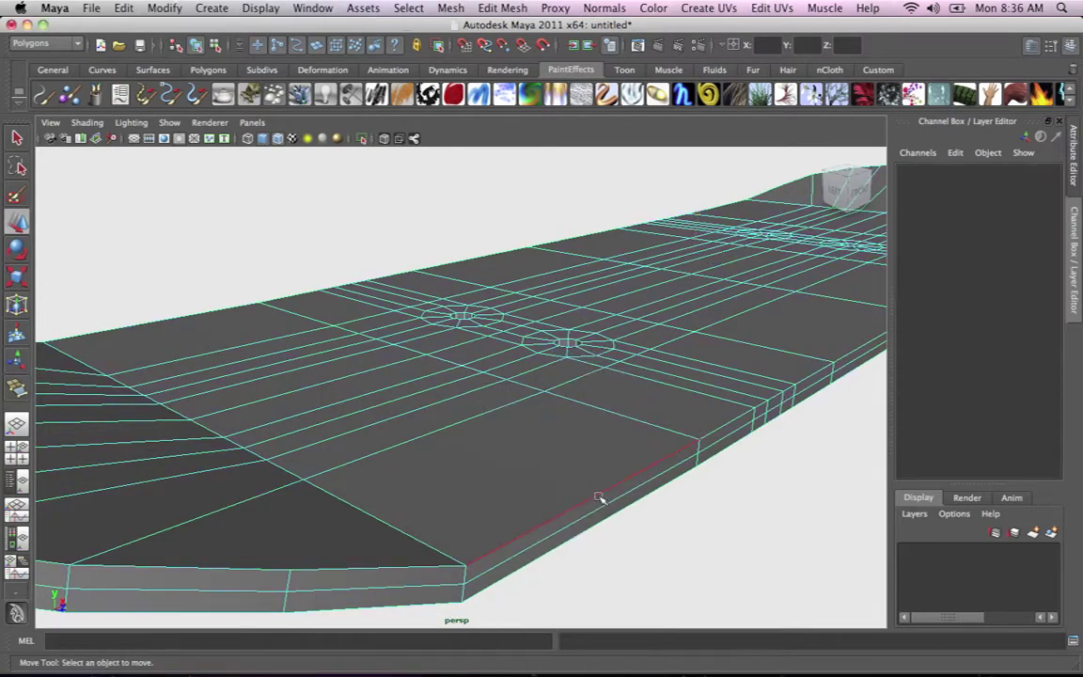
double_click(602, 496)
alt+right_drag(602, 496, 454, 492)
alt+drag(454, 491, 519, 502)
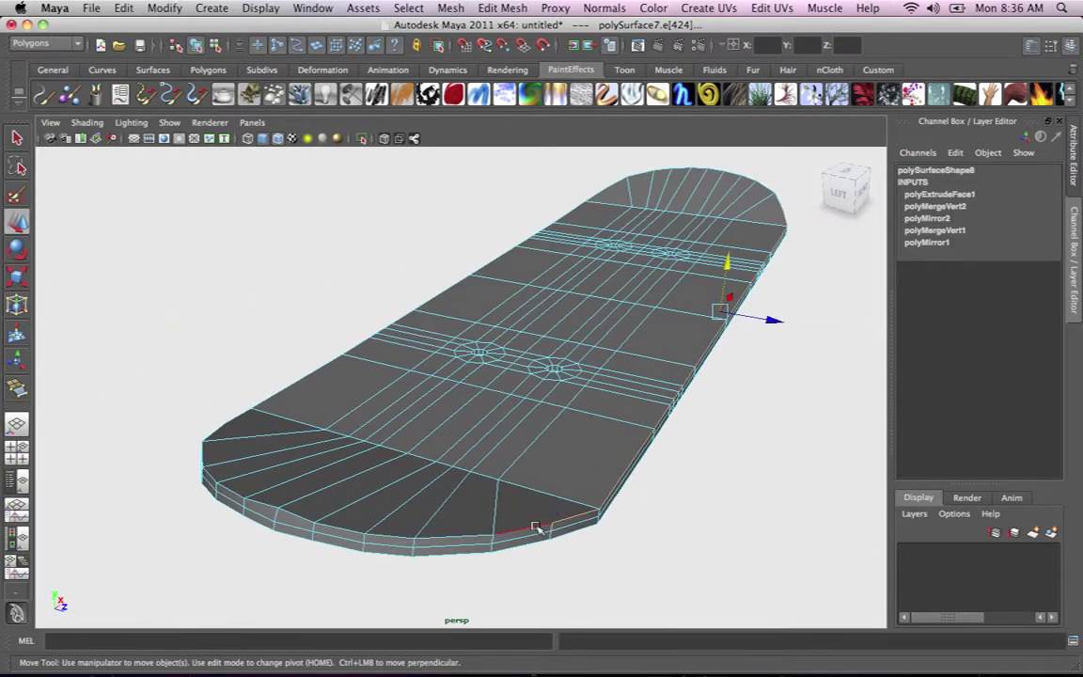
shift+double_click(536, 527)
alt+drag(538, 542, 669, 541)
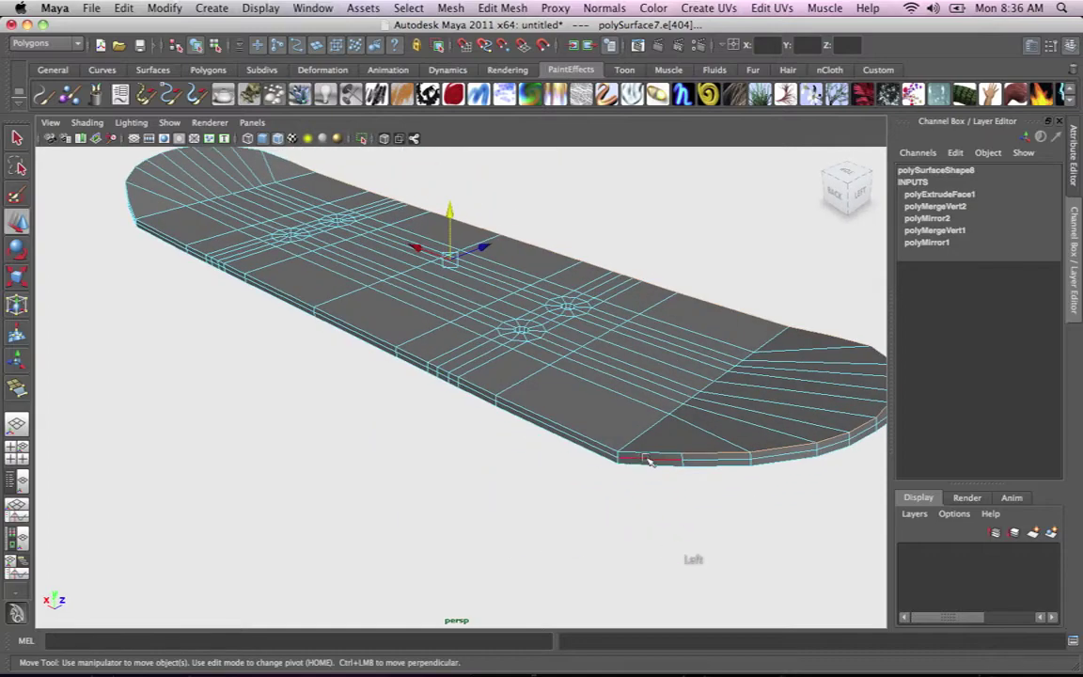
Add the remaining rim edges, including the lower edges around the deck's sides and curved ends, to the edge selection.
alt+drag(580, 485, 330, 467)
alt+drag(442, 527, 564, 502)
alt+middle_drag(566, 501, 477, 498)
alt+drag(540, 534, 541, 469)
alt+middle_drag(542, 469, 499, 565)
alt+right_drag(499, 565, 605, 459)
alt+middle_drag(604, 460, 505, 570)
alt+right_drag(588, 476, 625, 421)
alt+drag(628, 423, 674, 418)
shift+click(653, 437)
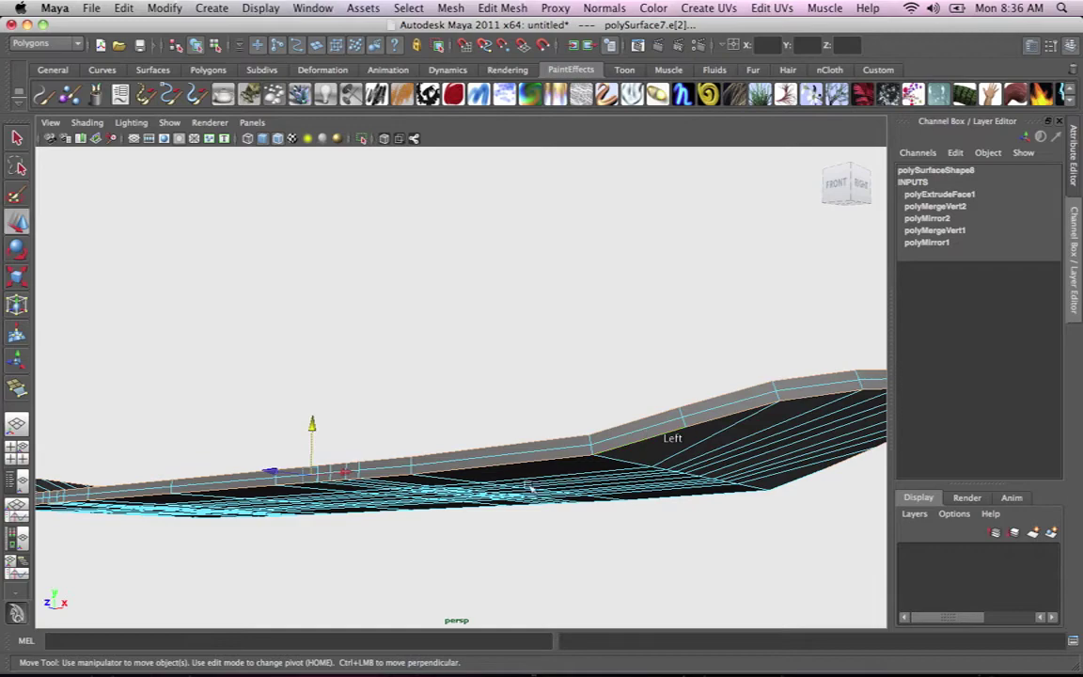
alt+middle_drag(529, 492, 672, 498)
alt+drag(564, 501, 662, 470)
alt+middle_drag(508, 433, 658, 439)
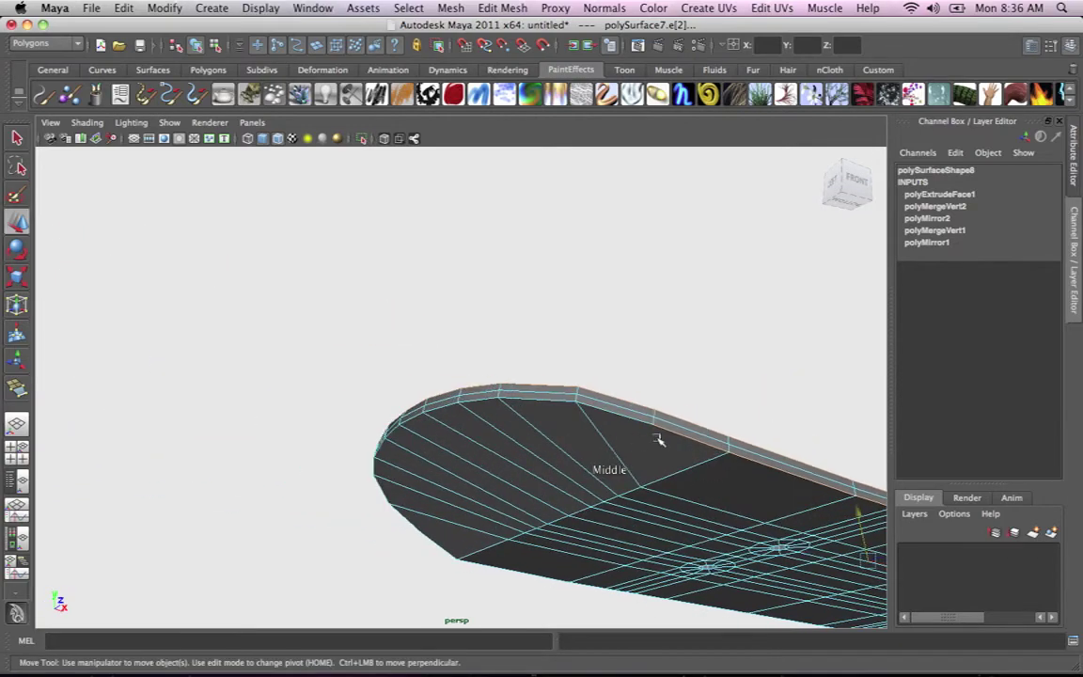
alt+drag(560, 436, 503, 357)
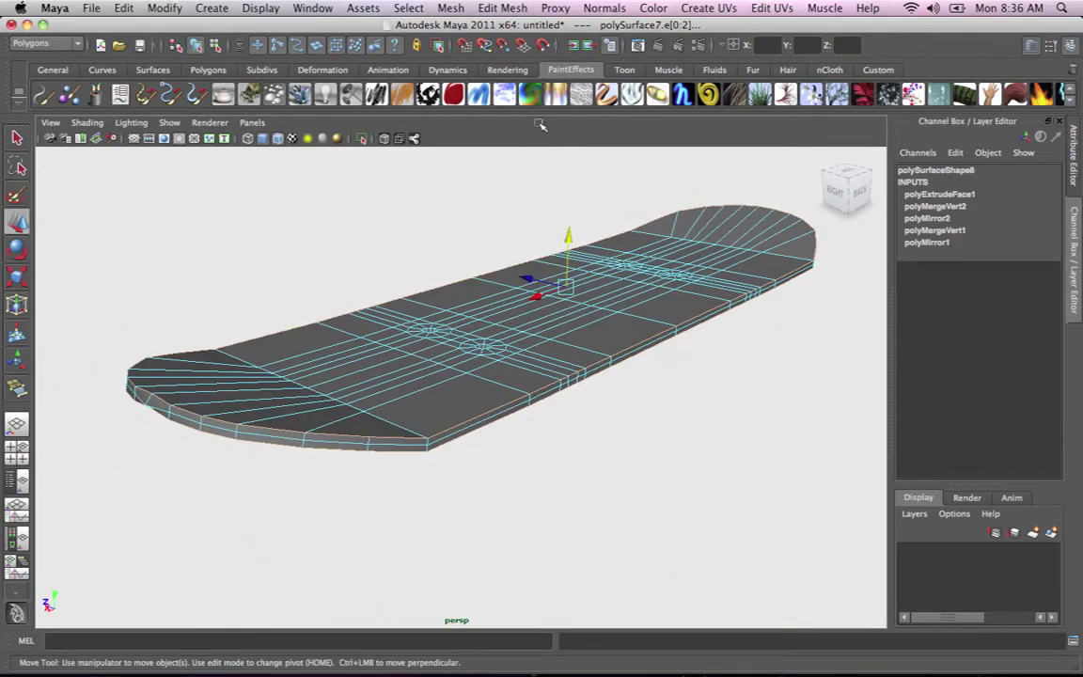
Bevel the selected rim edges with an offset of 0.1 and 2 segments.
click(502, 9)
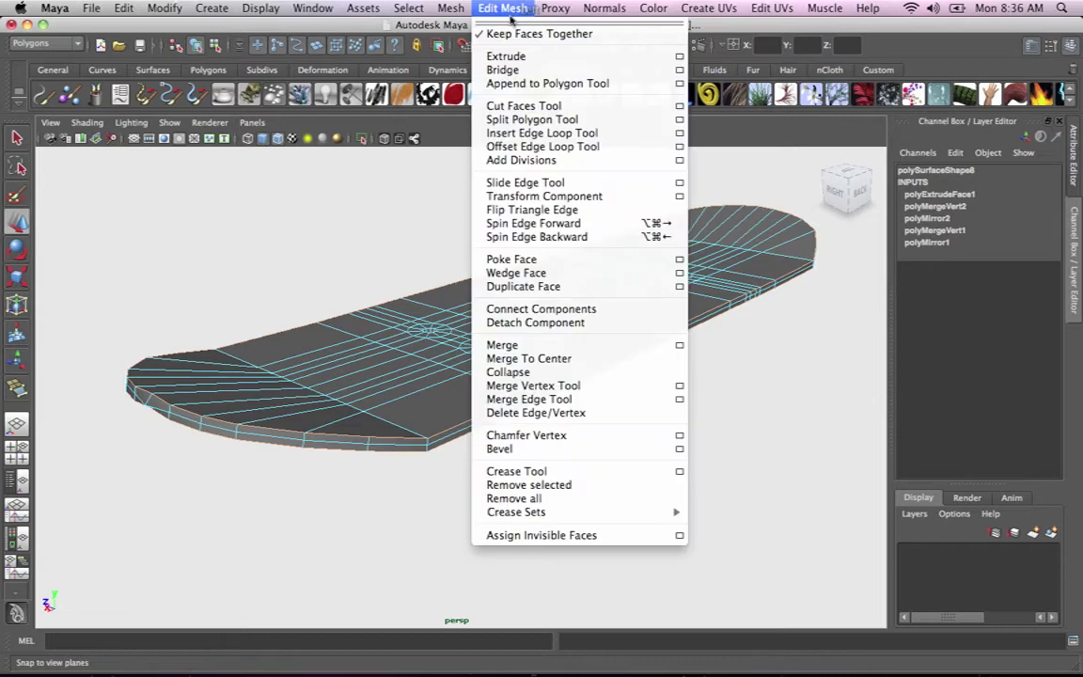
click(578, 449)
scroll(570, 440, up, 5)
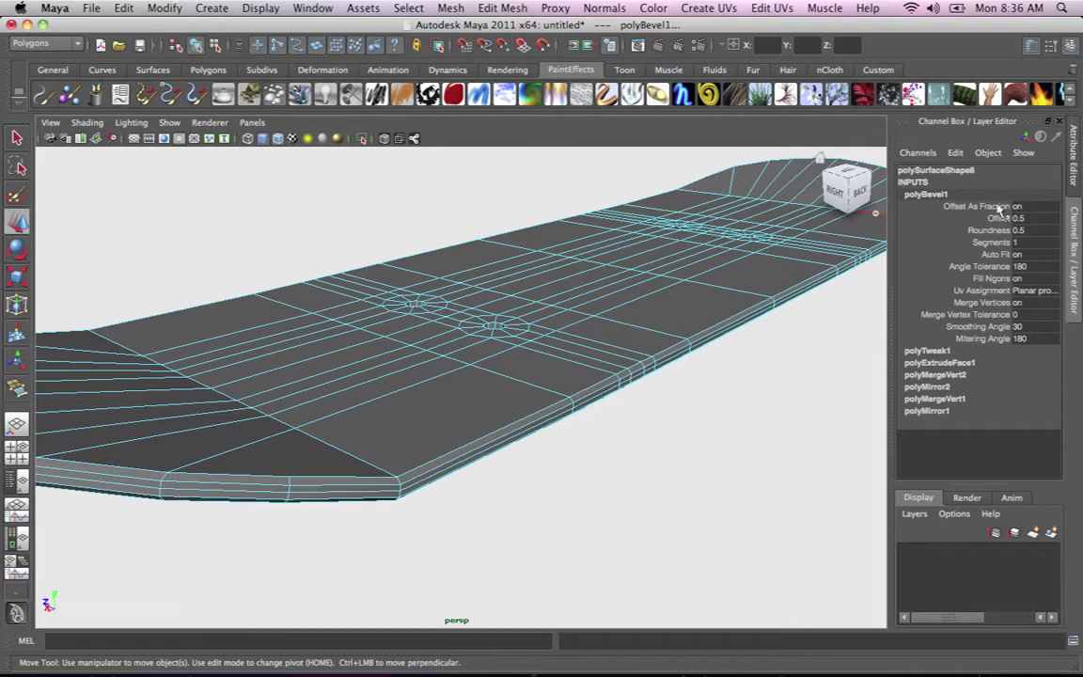
mouse_move(700, 377)
alt+mouse_down()
mouse_move(699, 403)
mouse_move(630, 358)
mouse_move(699, 392)
alt+mouse_up()
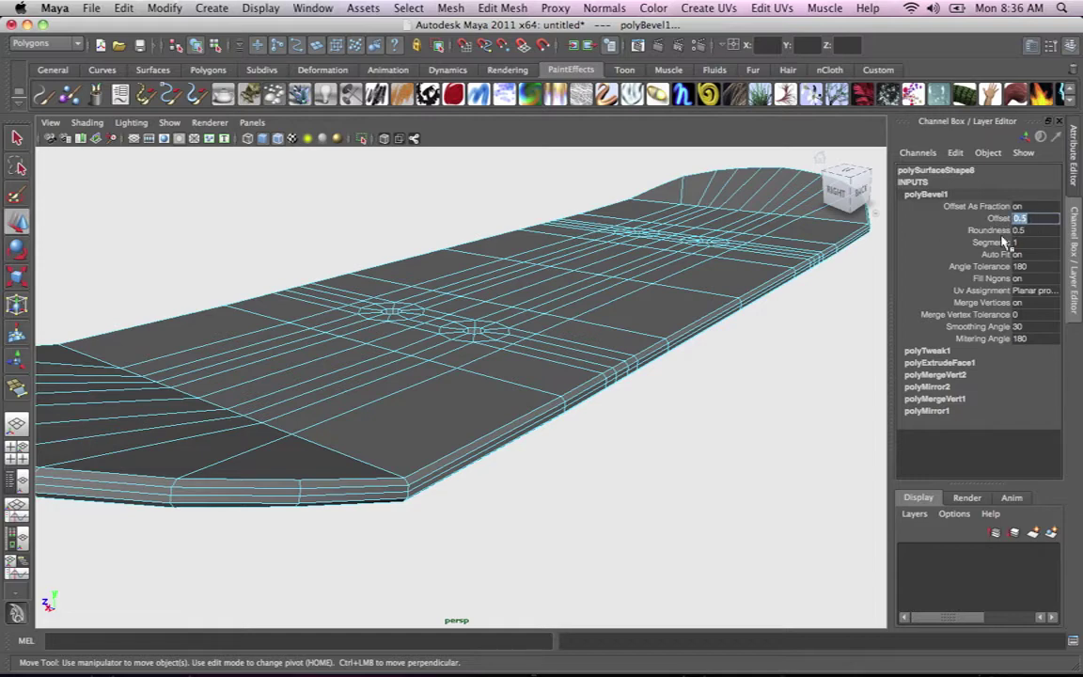
text(0.1)
key(Return)
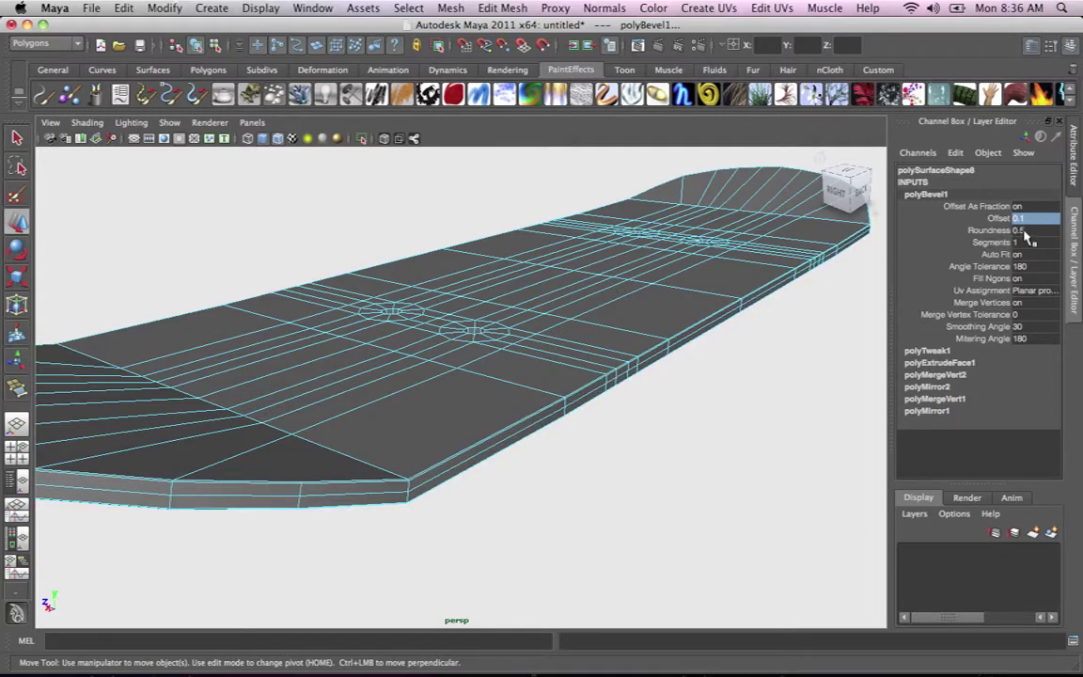
text(2)
key(Return)
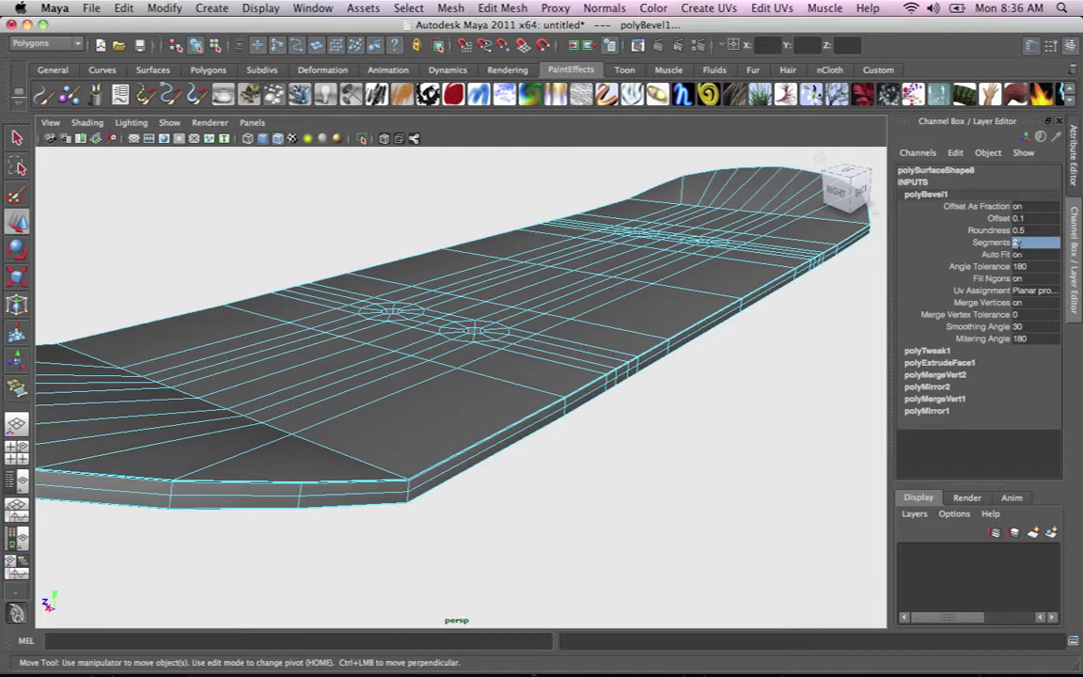
alt+drag(757, 303, 616, 376)
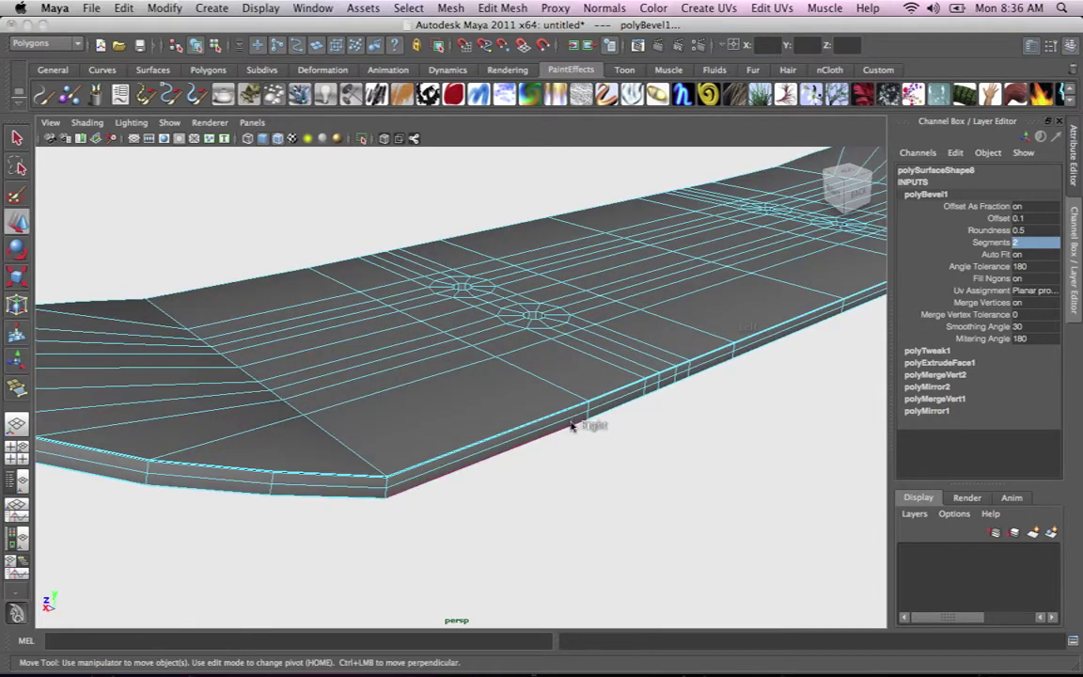
Select the edge loop running along the middle of the deck's side wall and switch to the top view.
right_click(569, 390)
right_drag(573, 408, 562, 363)
double_click(537, 435)
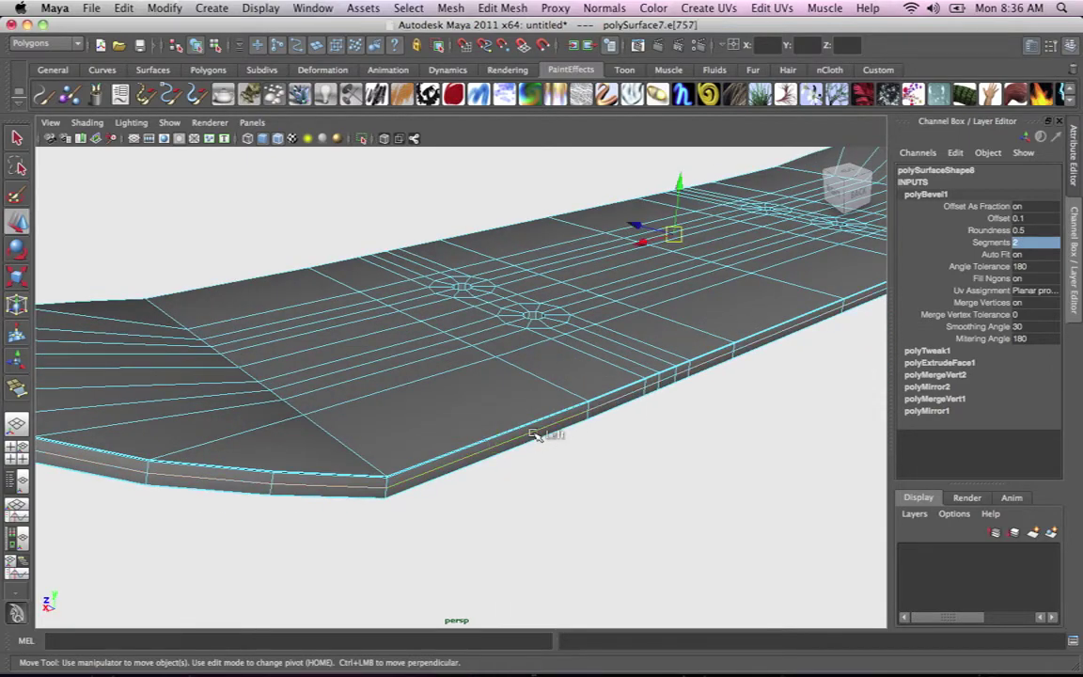
alt+right_drag(578, 411, 529, 410)
alt+drag(528, 410, 593, 371)
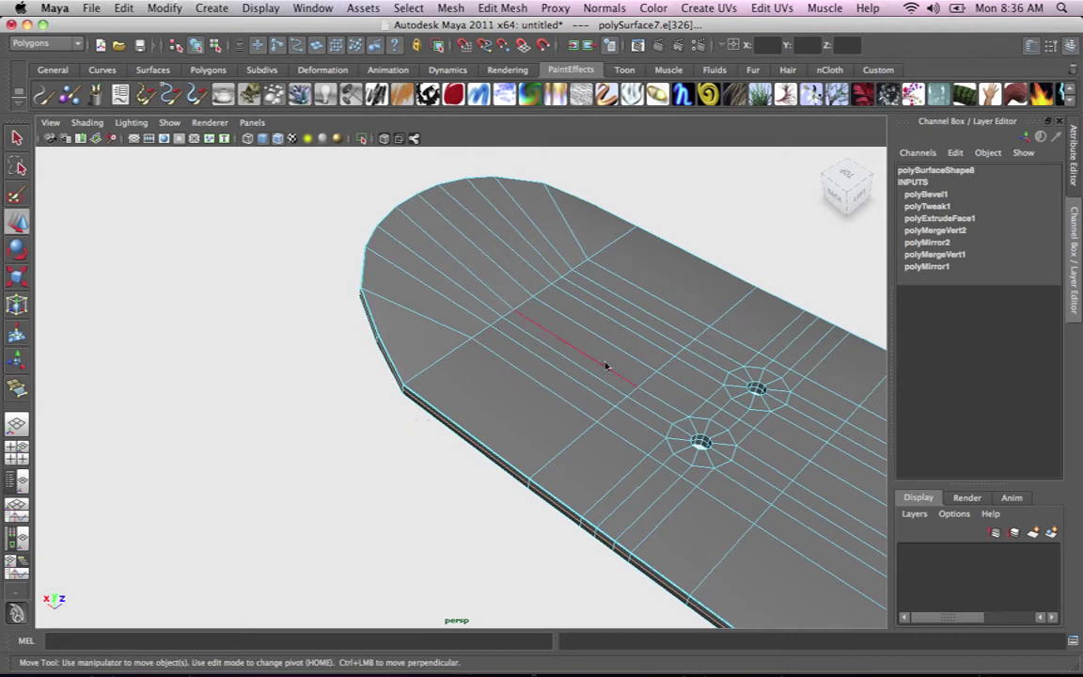
key(space)
click(562, 365)
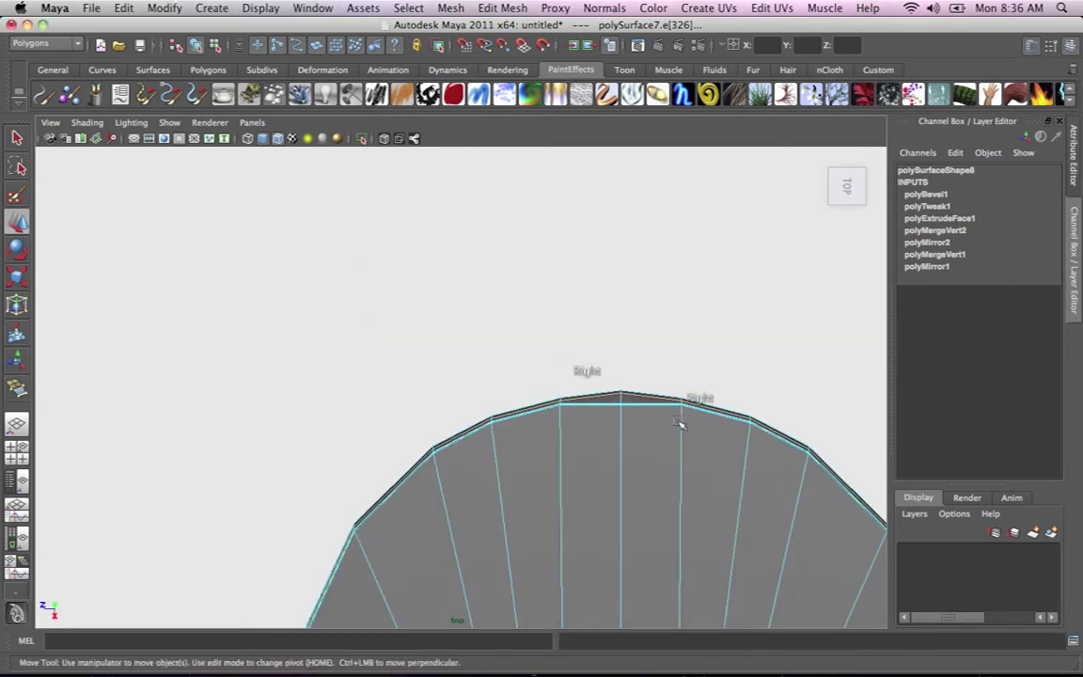
scroll(647, 319, up, 5)
scroll(721, 292, down, 5)
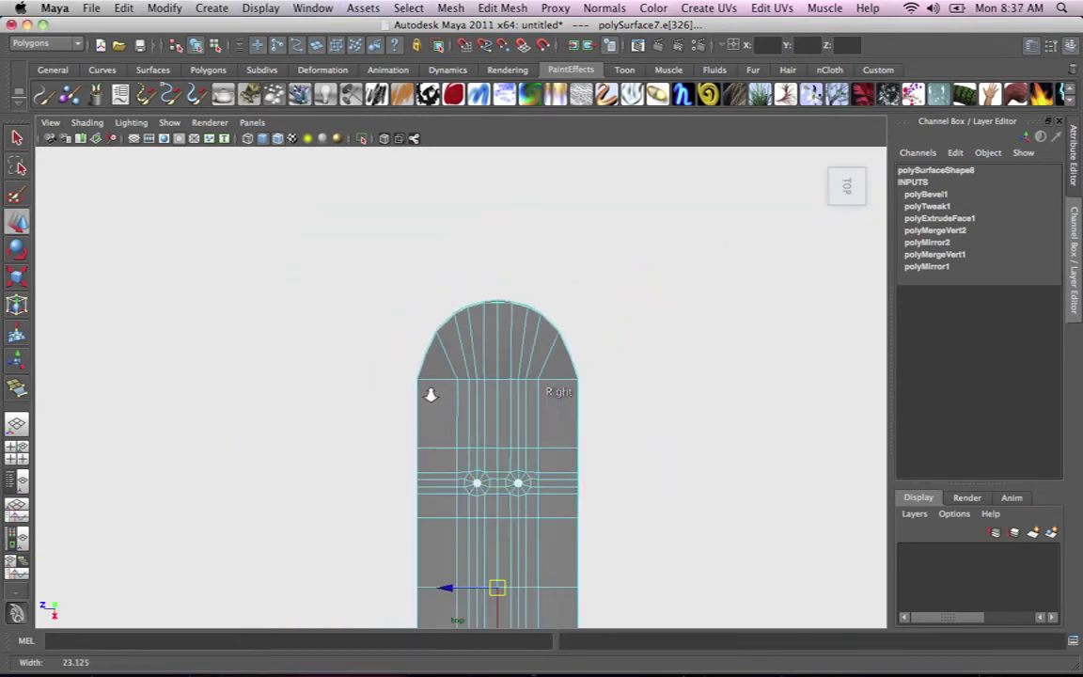
Scale the mid-rim edge loop slightly outward along the deck's width and length, and return to the perspective view.
key(r)
alt+middle_drag(623, 399, 603, 312)
alt+right_drag(603, 312, 662, 447)
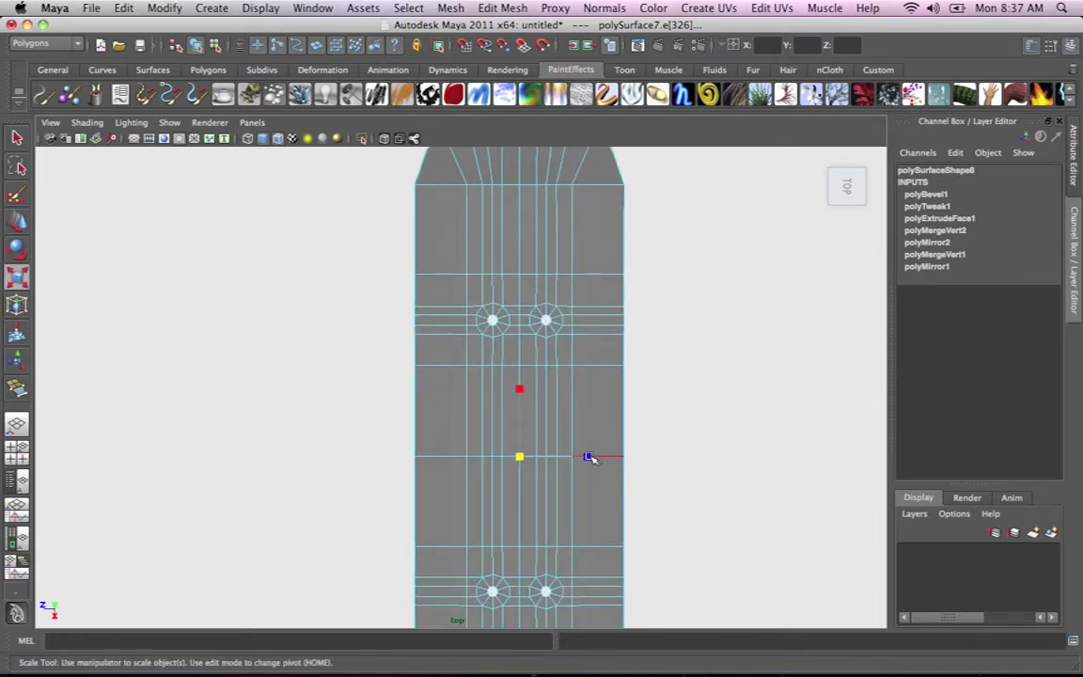
drag(589, 457, 589, 459)
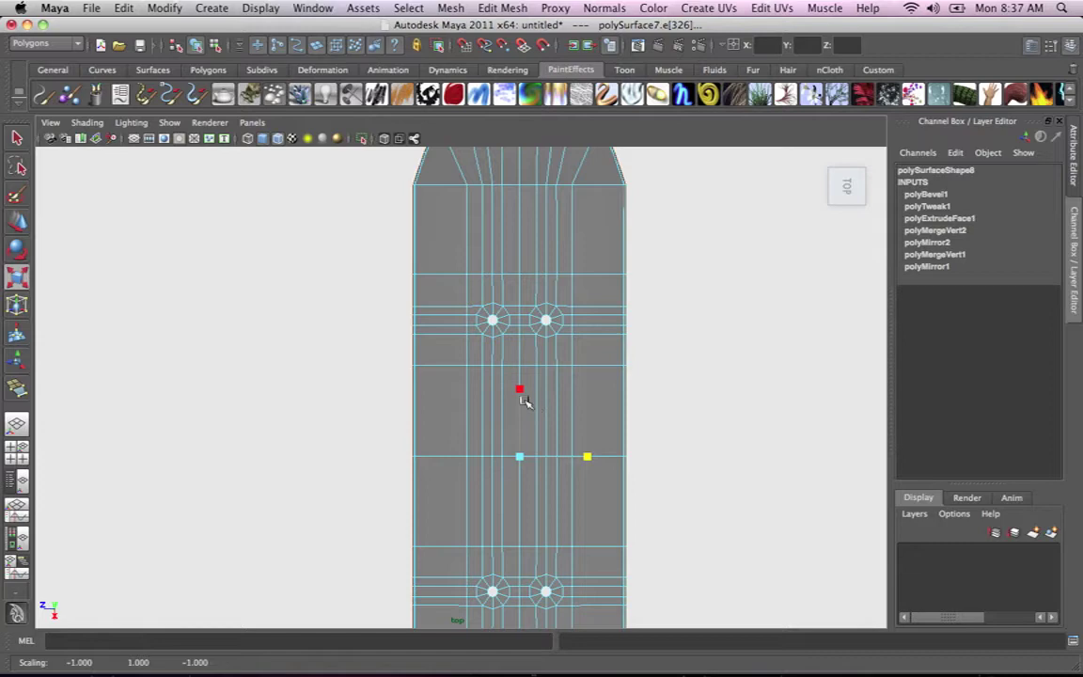
alt+middle_drag(525, 400, 543, 484)
drag(546, 488, 547, 487)
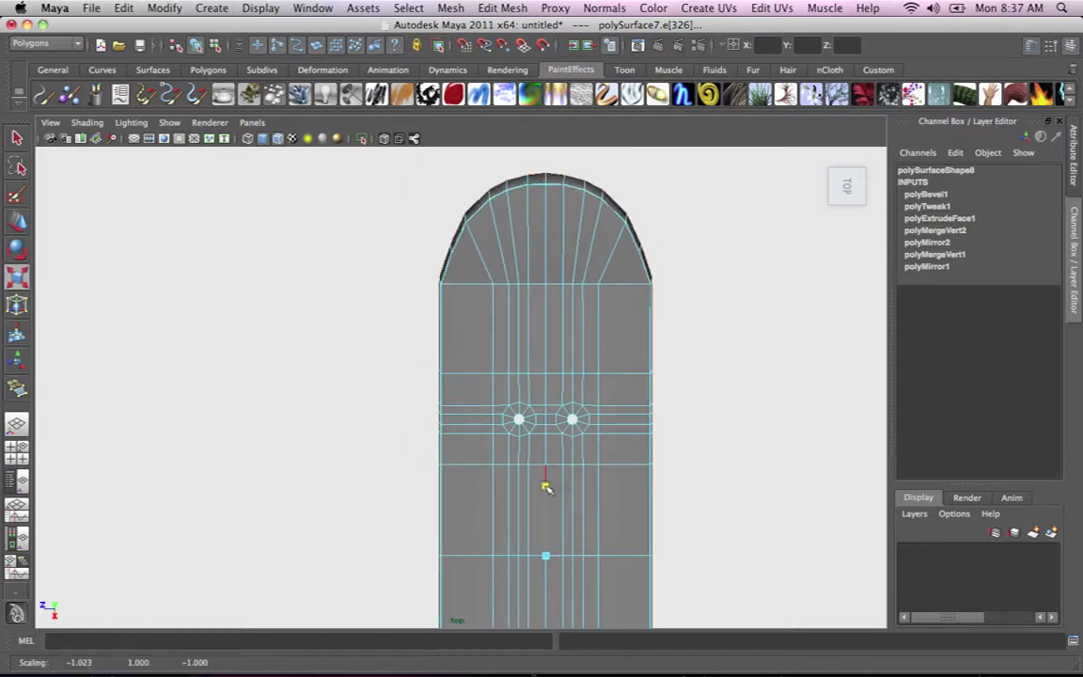
key(space)
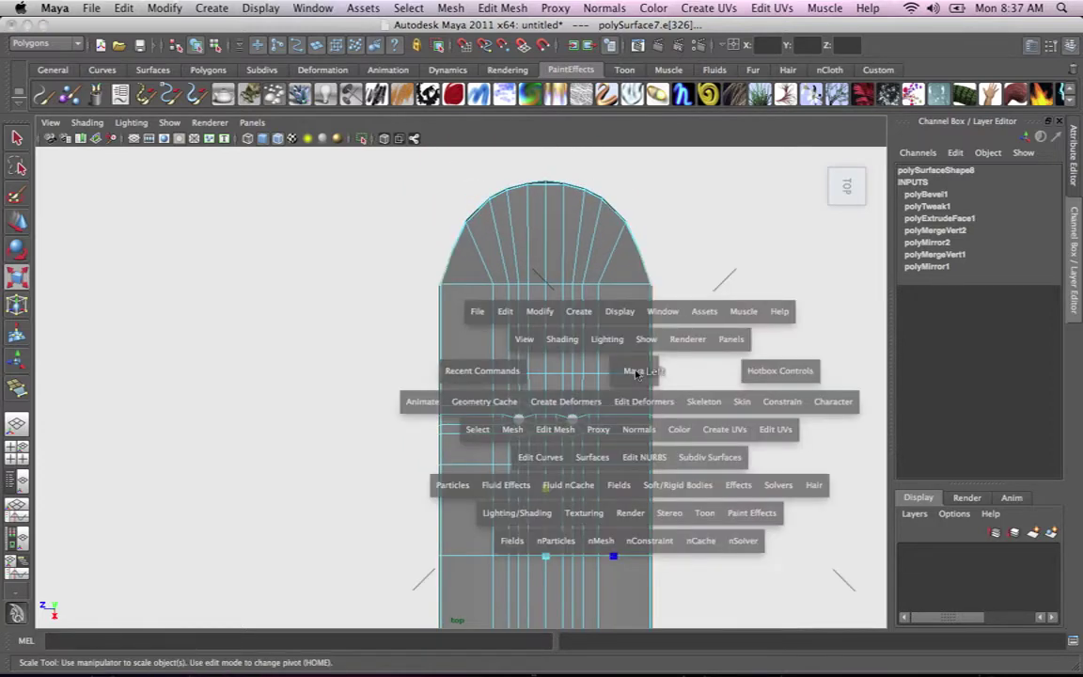
drag(635, 374, 745, 318)
click(752, 318)
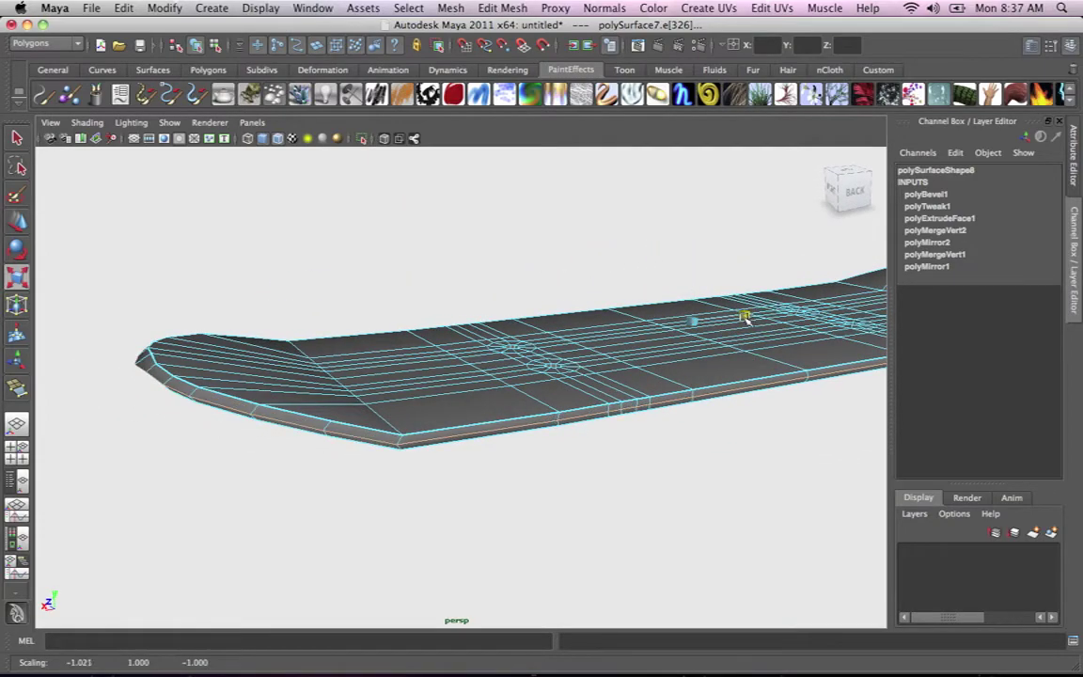
Select the protruding middle rim vertex at the centre of the curved tip and move it inward along X to follow the rim curve.
drag(604, 392, 587, 466)
alt+middle_drag(451, 396, 719, 493)
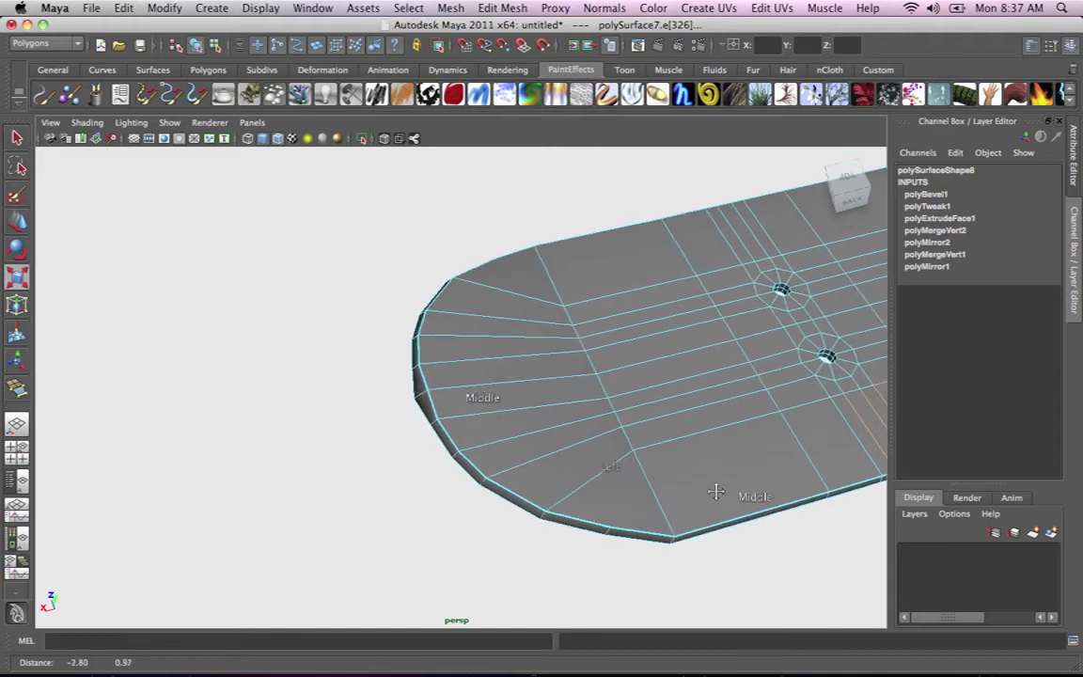
alt+right_drag(381, 370, 613, 438)
right_drag(426, 390, 373, 385)
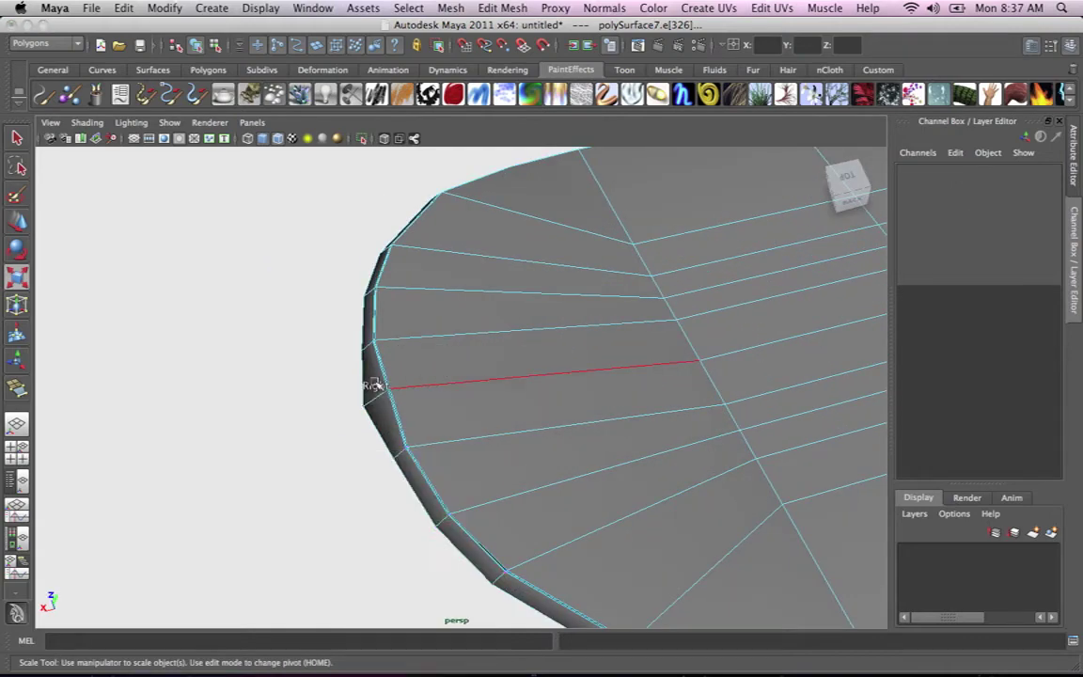
click(389, 387)
alt+drag(388, 387, 420, 450)
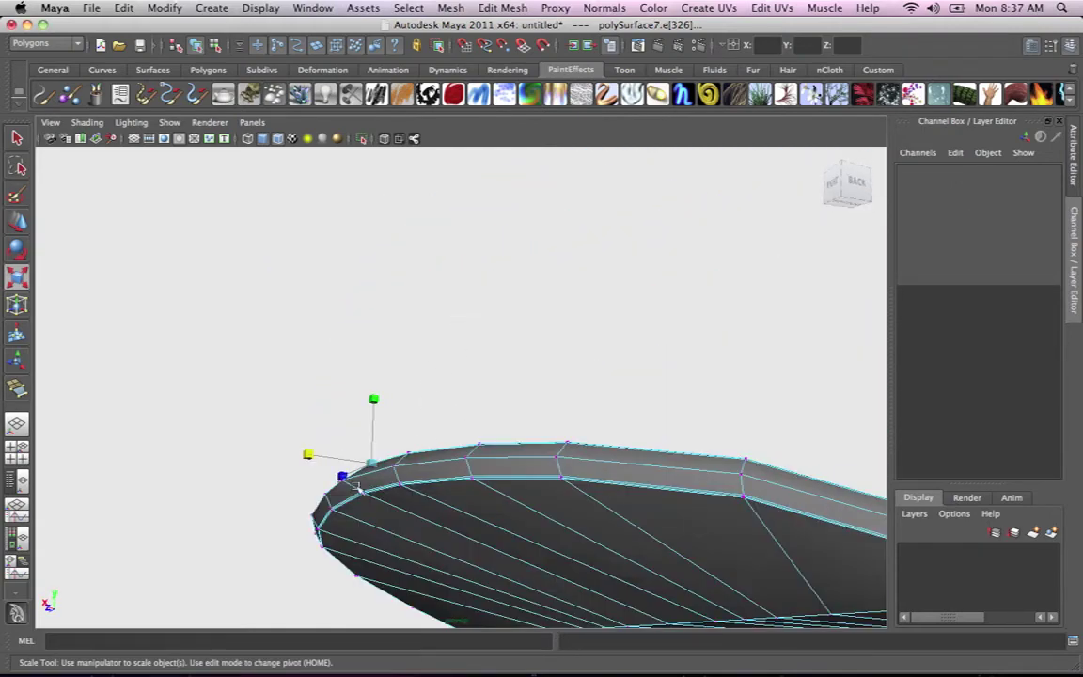
alt+drag(420, 528, 400, 404)
key(w)
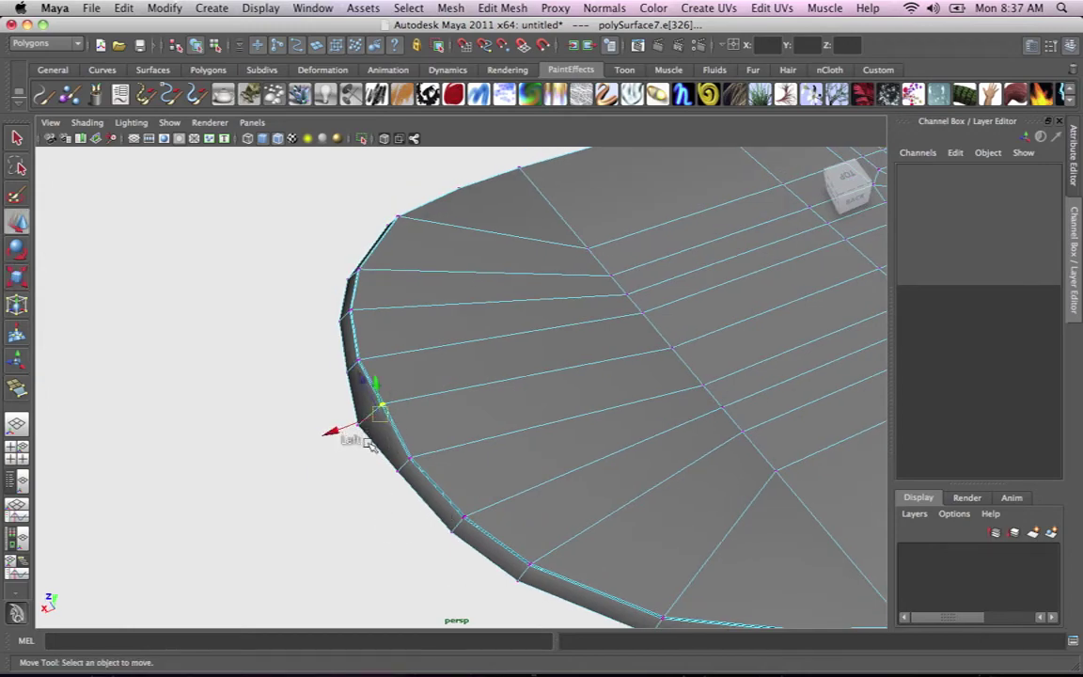
alt+drag(370, 510, 430, 491)
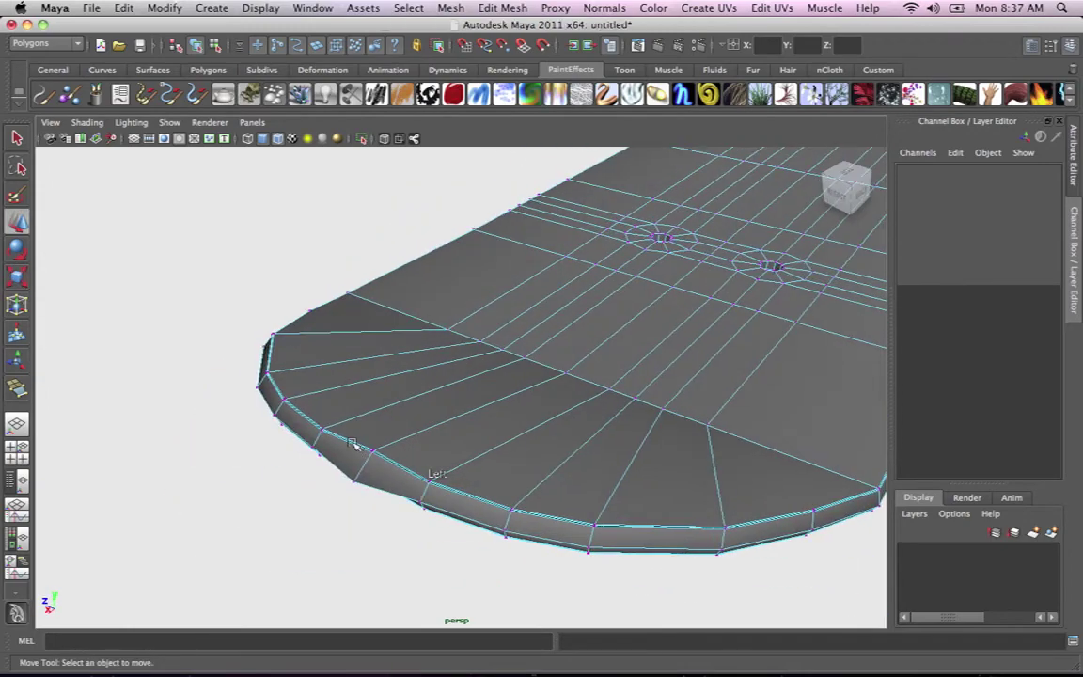
drag(357, 442, 379, 461)
alt+drag(392, 512, 380, 444)
click(375, 496)
alt+drag(375, 495, 457, 430)
click(479, 350)
click(358, 445)
click(336, 454)
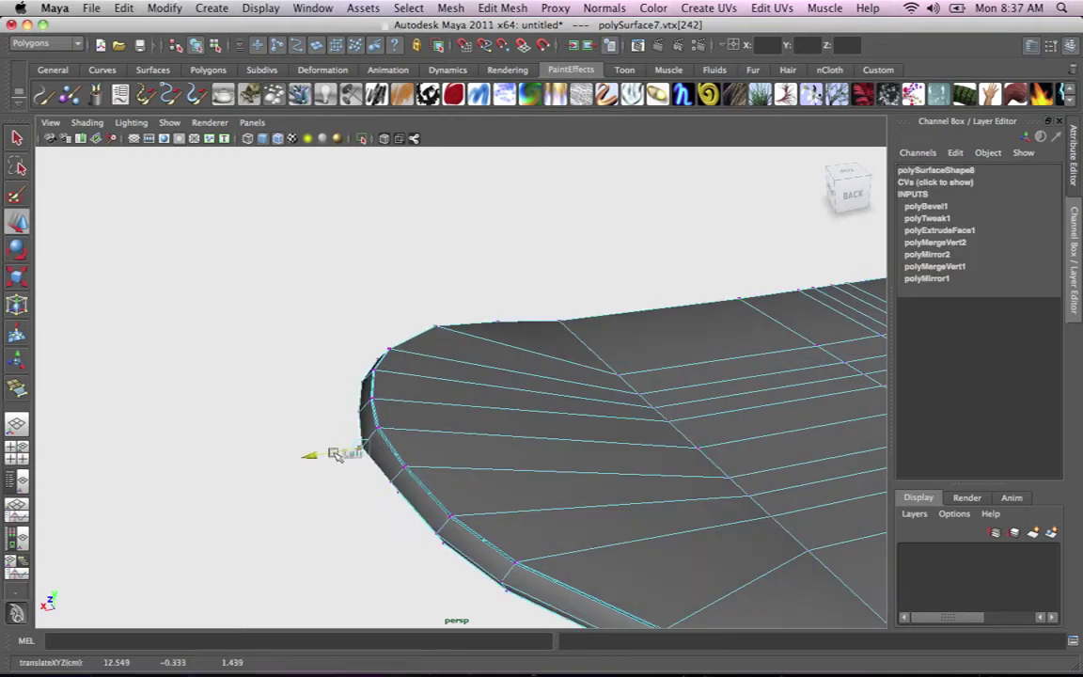
Compare the curved tip with the smooth preview on and off, leaving the preview on.
alt+drag(454, 415, 701, 434)
scroll(718, 395, up, 4)
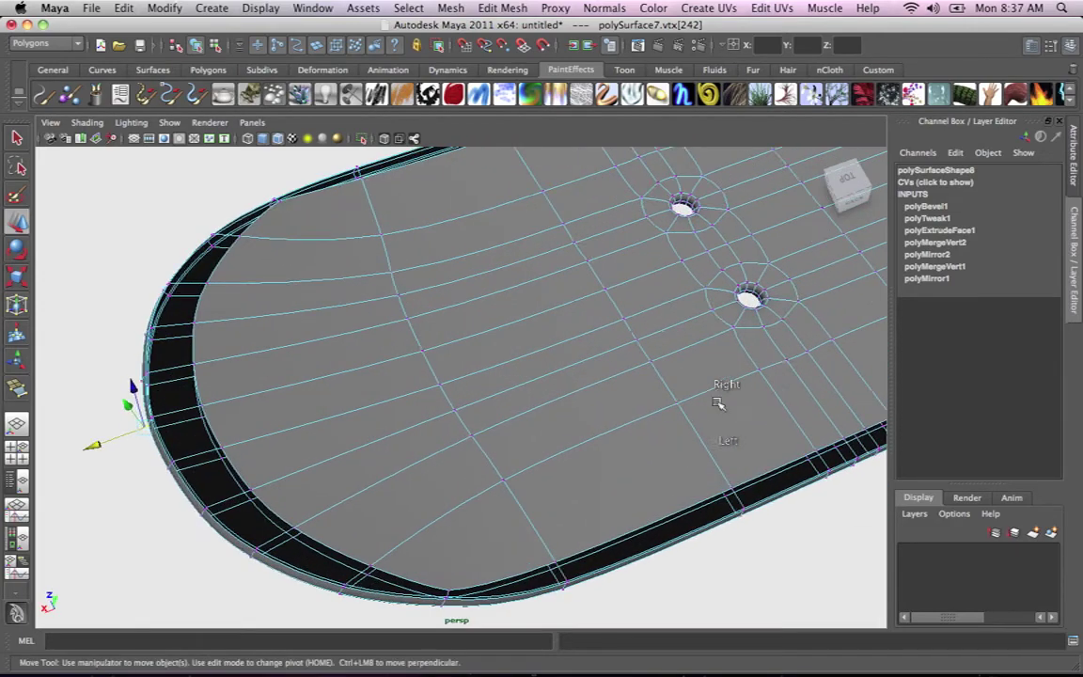
alt+middle_drag(720, 394, 700, 420)
alt+drag(700, 420, 712, 418)
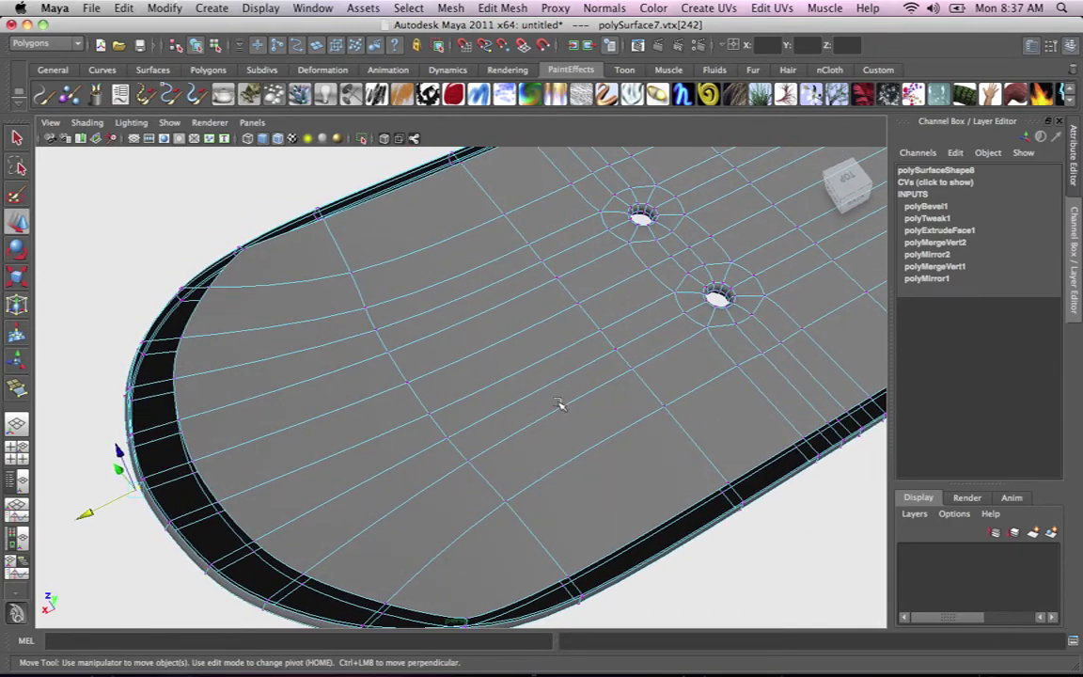
key(1)
alt+drag(532, 431, 515, 404)
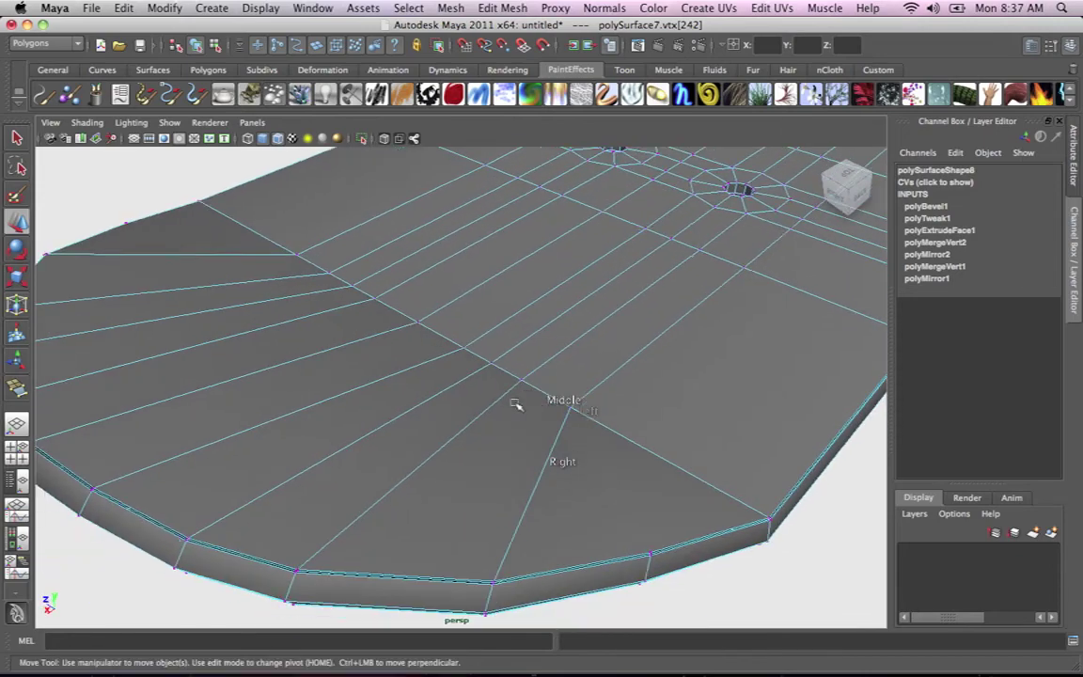
alt+right_drag(515, 404, 476, 436)
alt+drag(476, 435, 510, 408)
key(3)
alt+right_drag(514, 409, 488, 395)
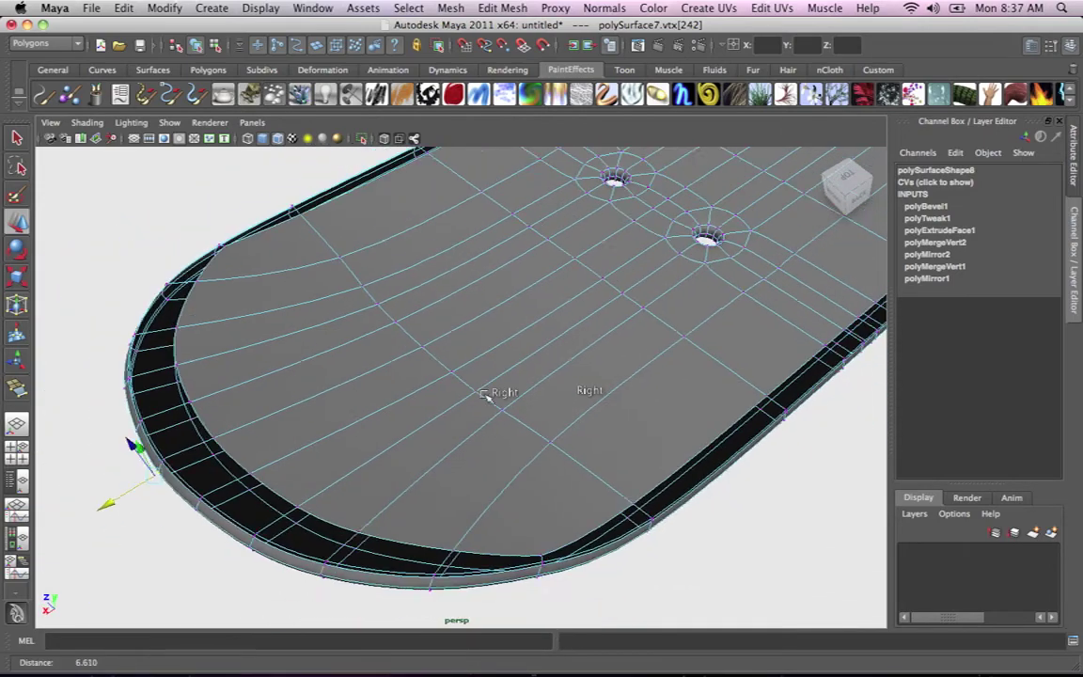
alt+drag(488, 394, 503, 417)
Return to object mode, assign a new Lambert material to the deck and close the material's attributes.
right_drag(505, 391, 512, 411)
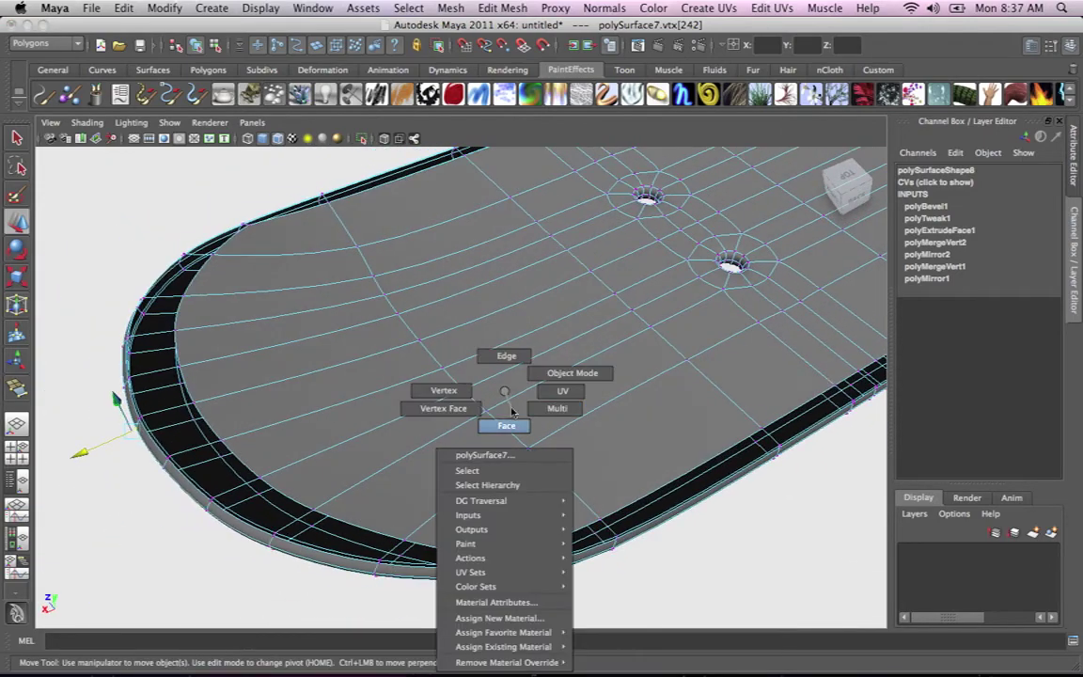
click(558, 374)
alt+drag(542, 363, 454, 263)
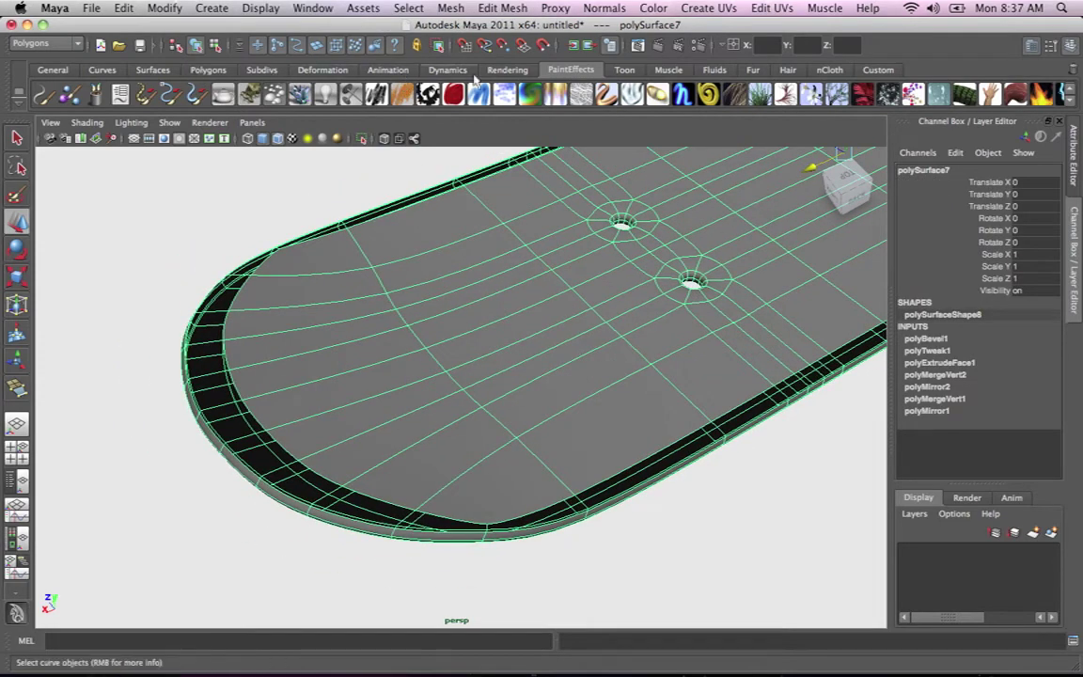
click(514, 71)
click(293, 97)
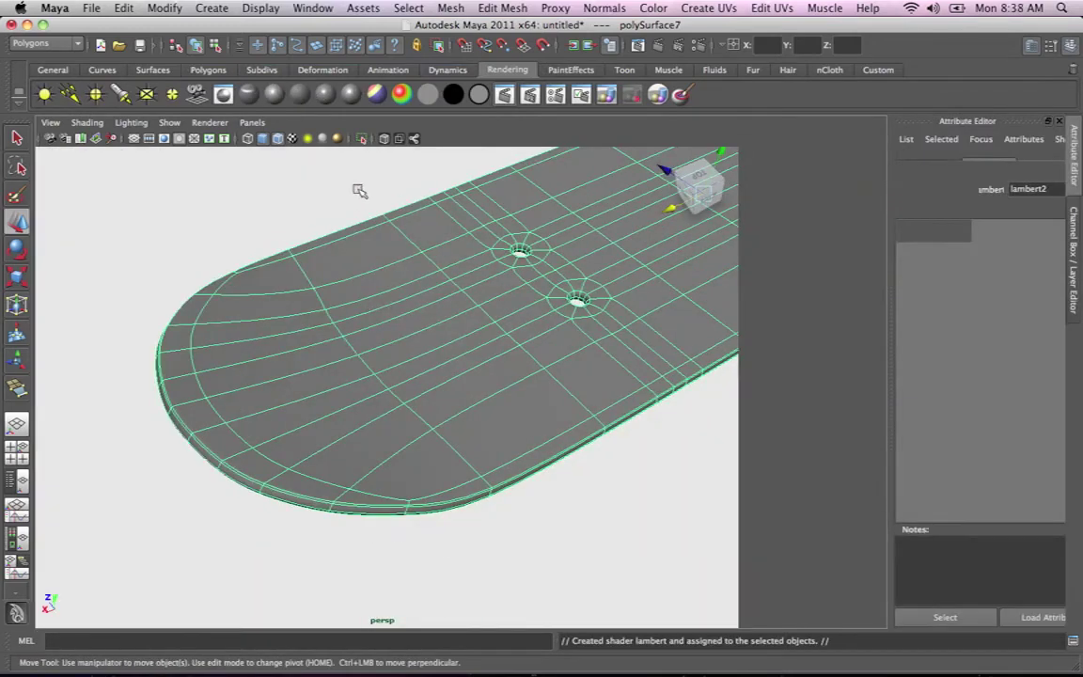
alt+drag(484, 331, 570, 384)
alt+middle_drag(571, 384, 583, 281)
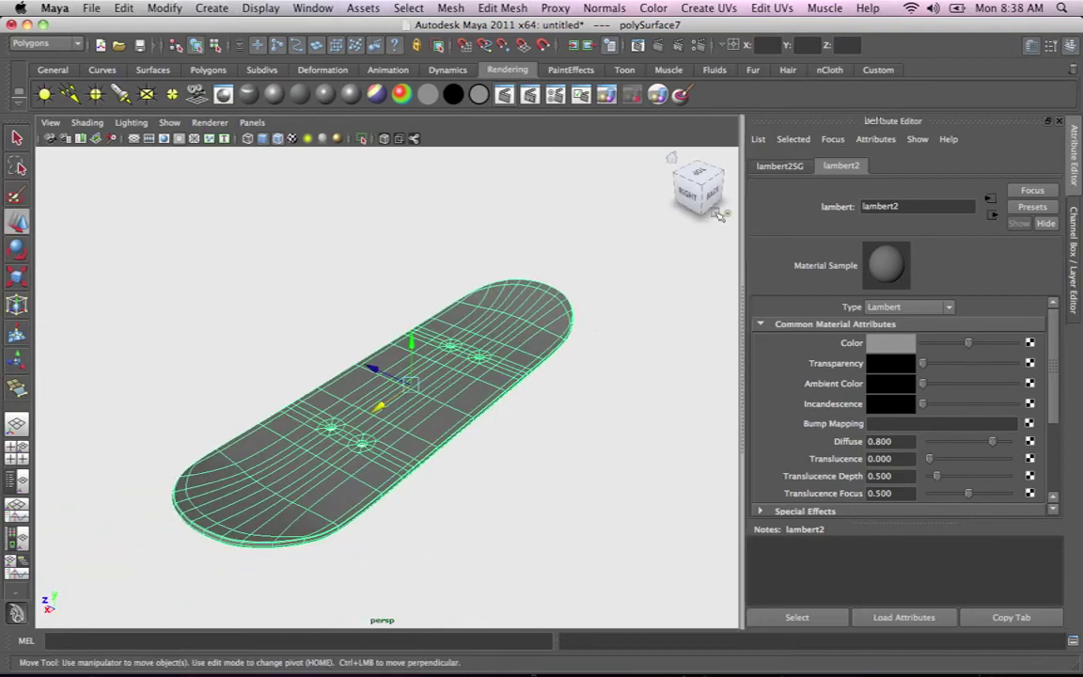
click(1061, 123)
Inspect the whole smoothed deck from both ends and deselect it.
alt+right_drag(609, 301, 499, 304)
alt+drag(499, 304, 484, 361)
alt+right_drag(484, 361, 606, 380)
scroll(606, 376, down, 3)
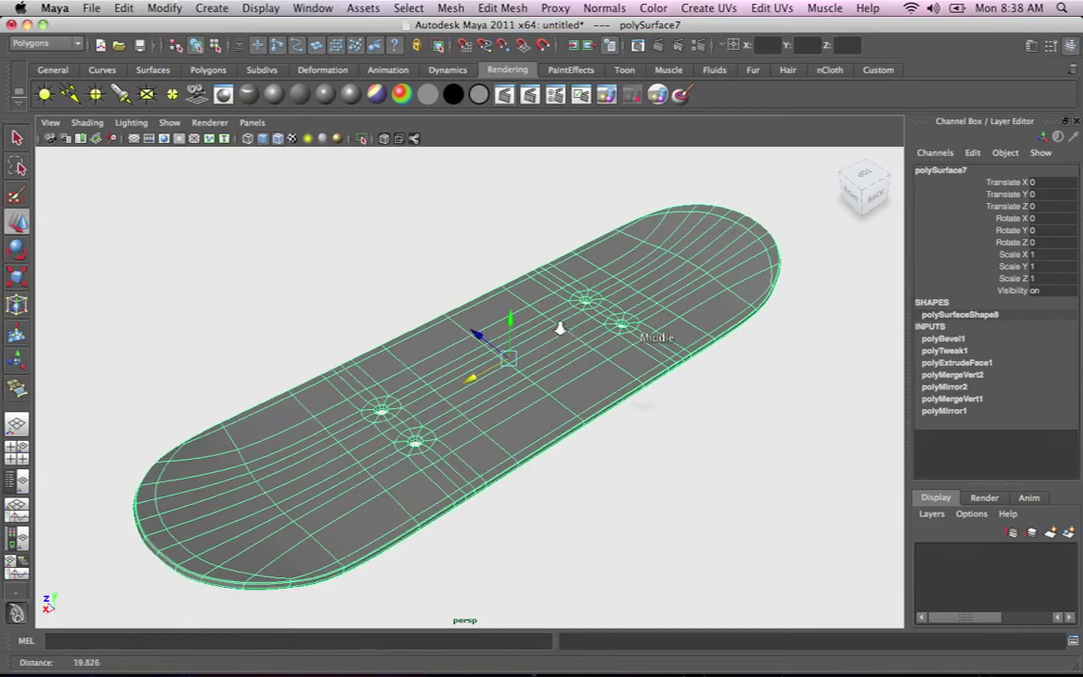
click(617, 466)
alt+drag(616, 466, 550, 418)
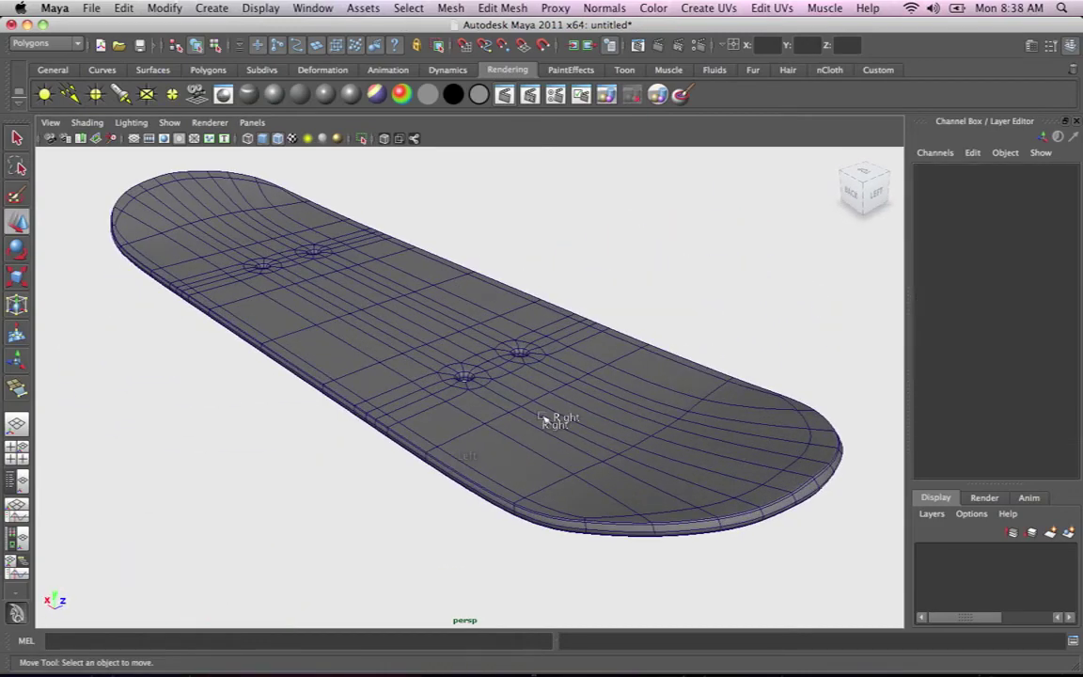
Examine one of the deck's bolt holes up close in the smooth preview.
right_drag(541, 390, 599, 374)
alt+middle_drag(549, 416, 663, 470)
alt+right_drag(522, 391, 758, 418)
alt+middle_drag(759, 419, 421, 363)
alt+right_drag(435, 348, 555, 360)
alt+middle_drag(556, 360, 616, 305)
alt+drag(609, 329, 633, 357)
alt+right_drag(580, 317, 649, 329)
alt+middle_drag(649, 338, 530, 246)
alt+right_drag(468, 310, 609, 338)
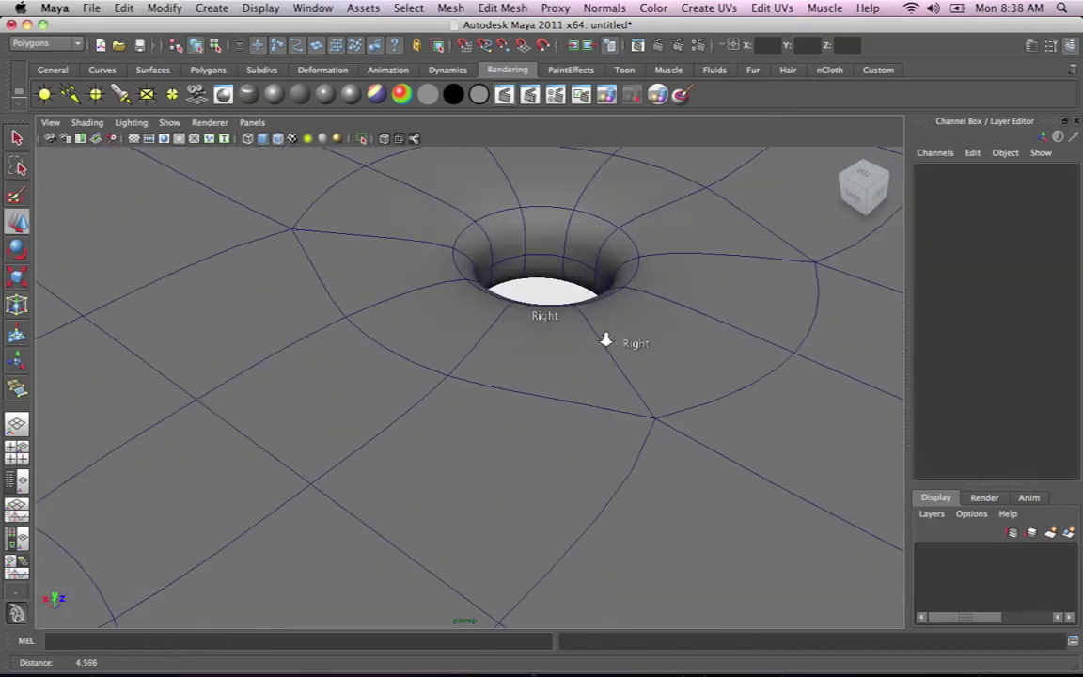
Insert supporting edge loops inside the first bolt hole near its upper and lower rims with the Insert Edge Loop Tool.
alt+middle_drag(609, 339, 553, 393)
click(504, 7)
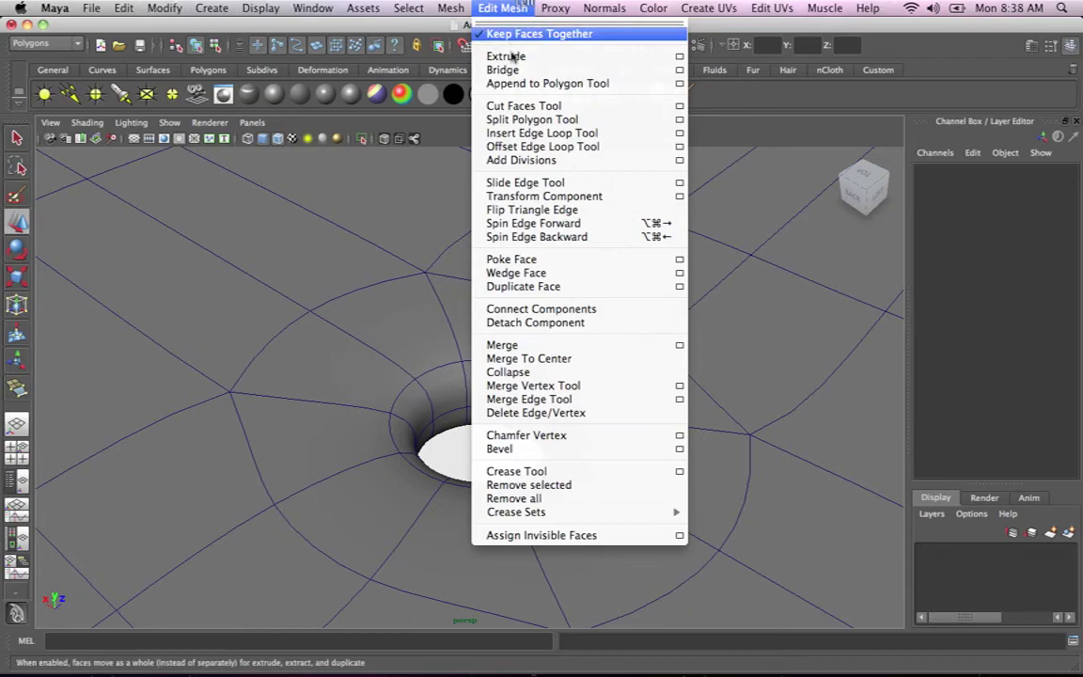
click(524, 132)
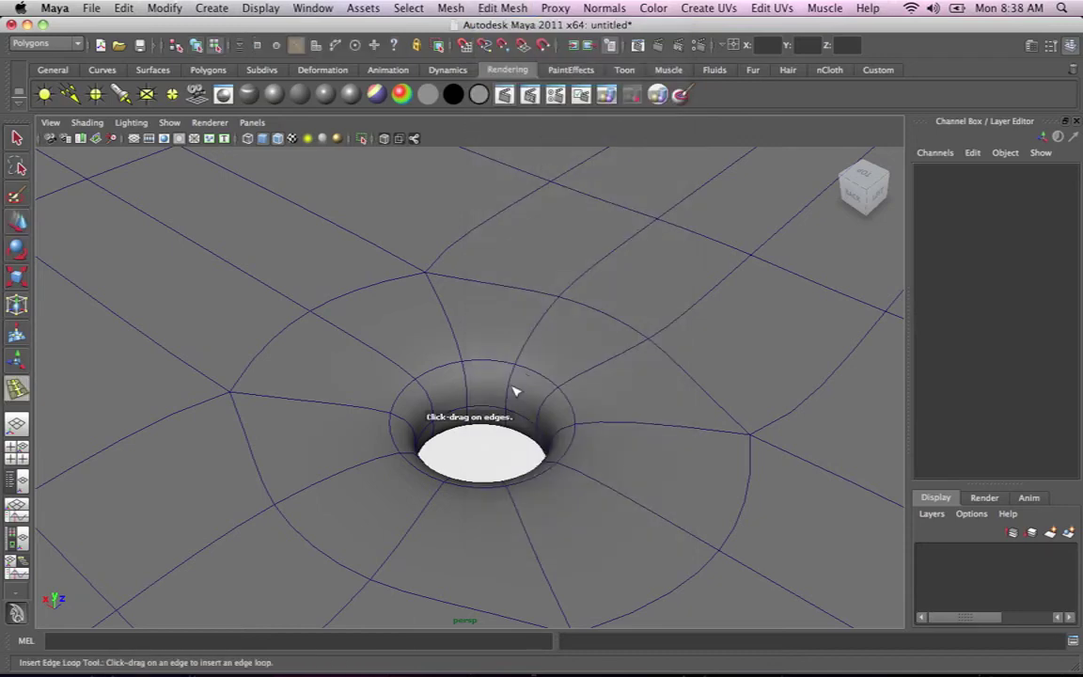
click(515, 391)
drag(510, 386, 514, 388)
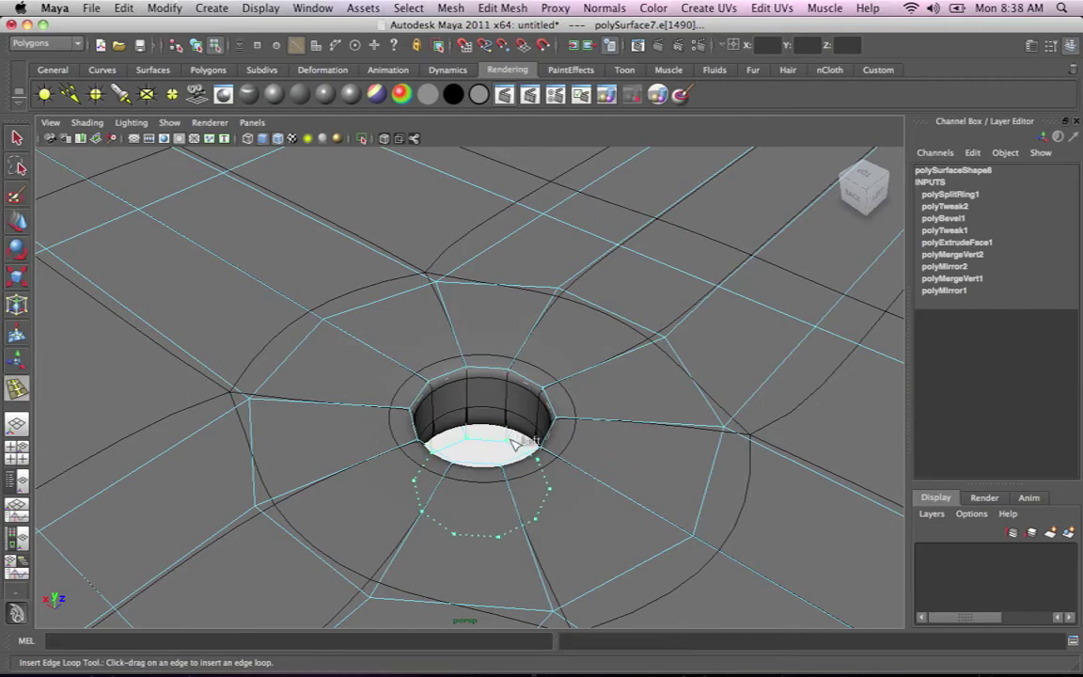
Insert matching edge loops near the rims of the neighbouring bolt hole in the same pair.
alt+right_drag(512, 360, 236, 352)
alt+middle_drag(237, 353, 459, 385)
alt+right_drag(459, 384, 530, 423)
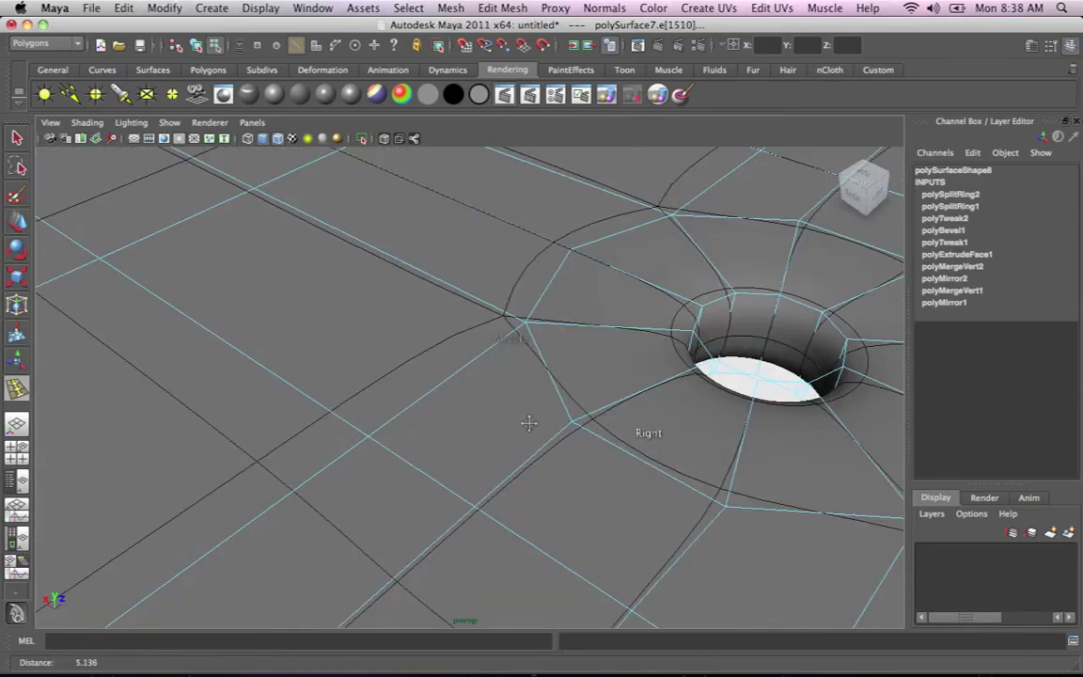
alt+middle_drag(529, 423, 377, 406)
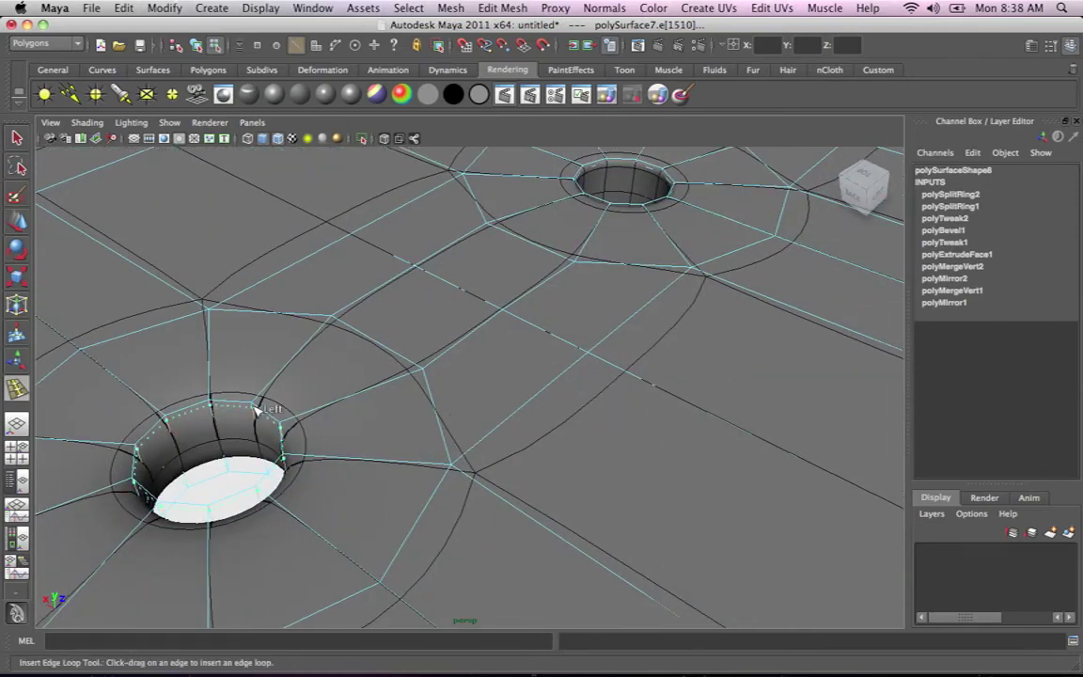
drag(238, 469, 226, 463)
Insert edge loops on a bolt hole of the other pair, just outside and inside its upper rim and by its lower rim.
alt+middle_drag(588, 517, 526, 494)
scroll(526, 494, down, 5)
alt+middle_drag(371, 349, 555, 475)
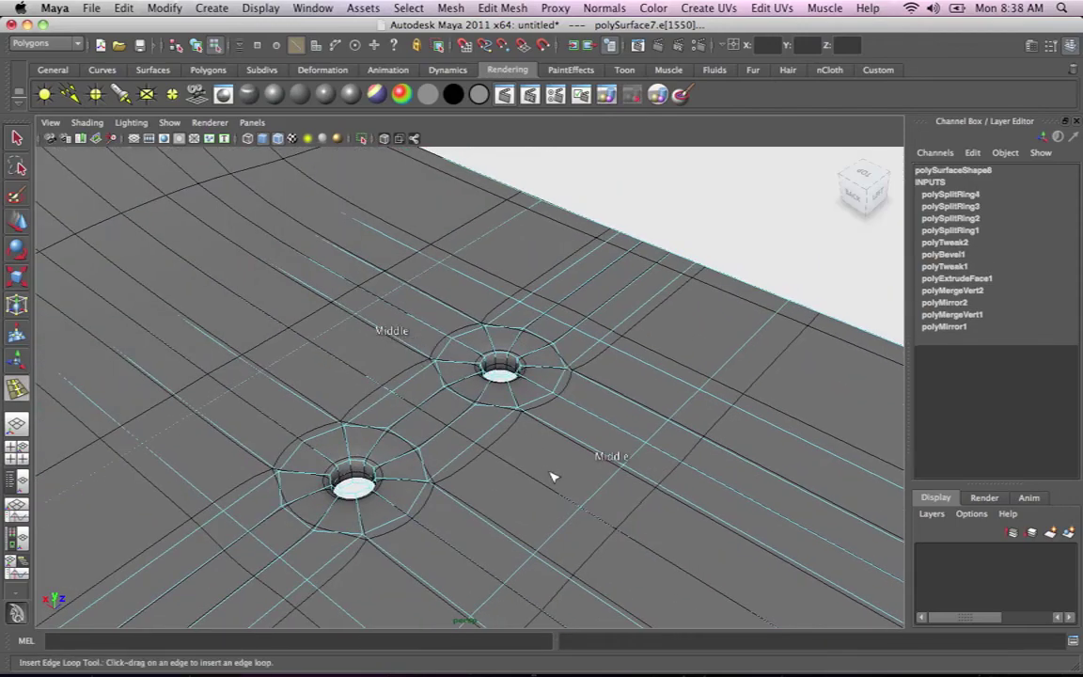
alt+middle_drag(330, 283, 548, 499)
alt+right_drag(548, 498, 693, 459)
alt+middle_drag(646, 422, 307, 217)
alt+right_drag(306, 217, 575, 331)
alt+middle_drag(644, 419, 445, 264)
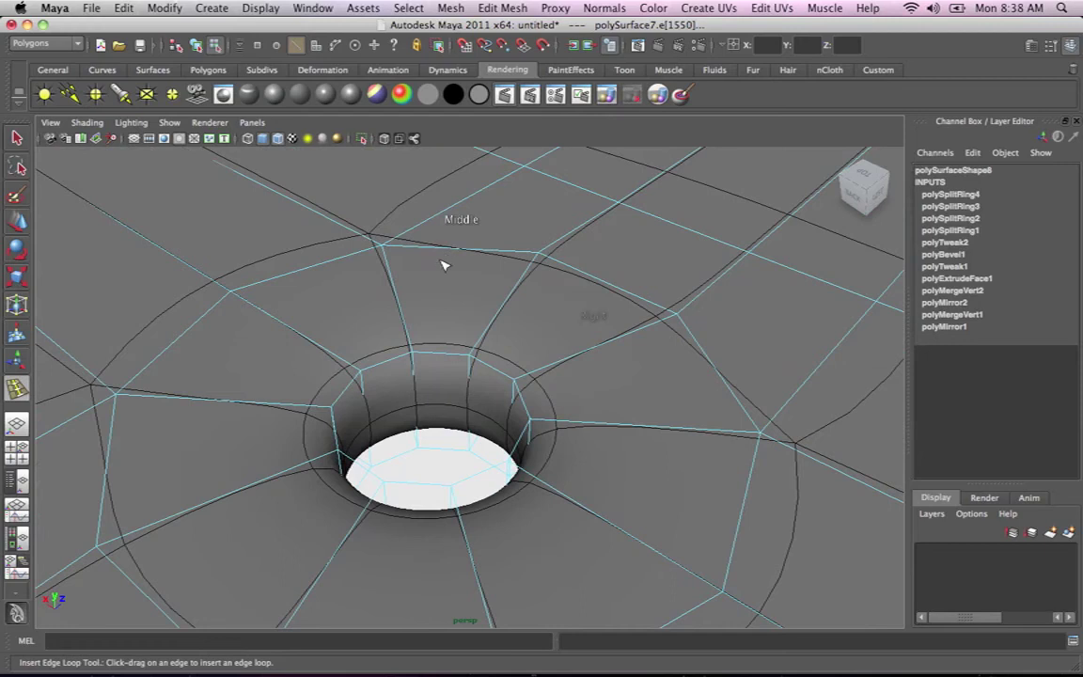
drag(482, 354, 479, 348)
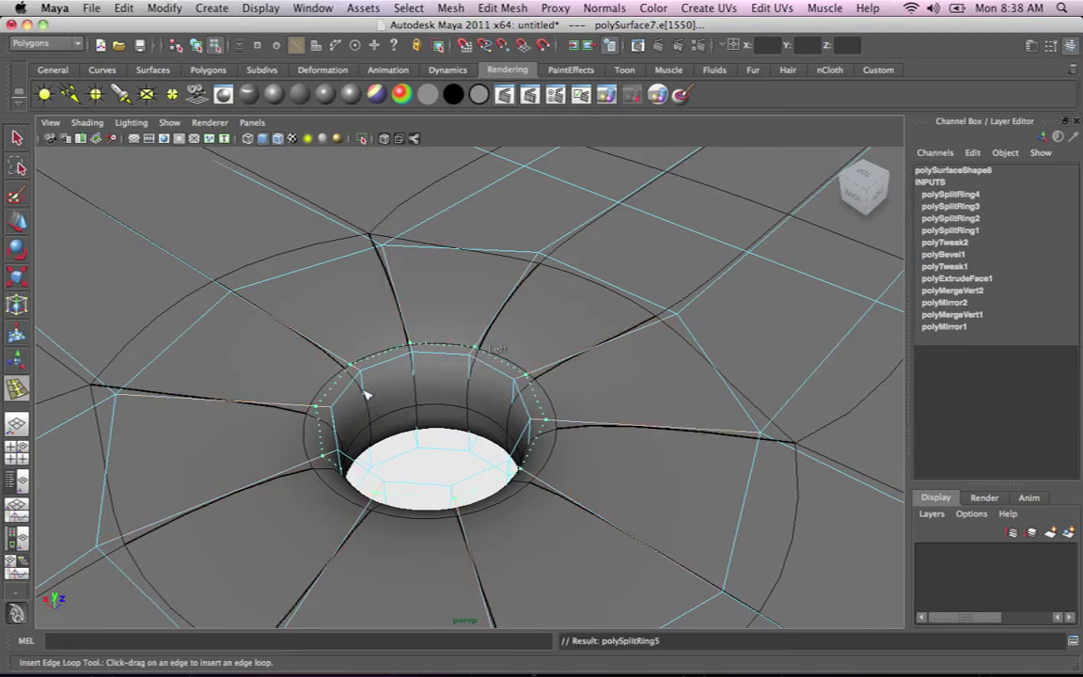
drag(364, 381, 364, 381)
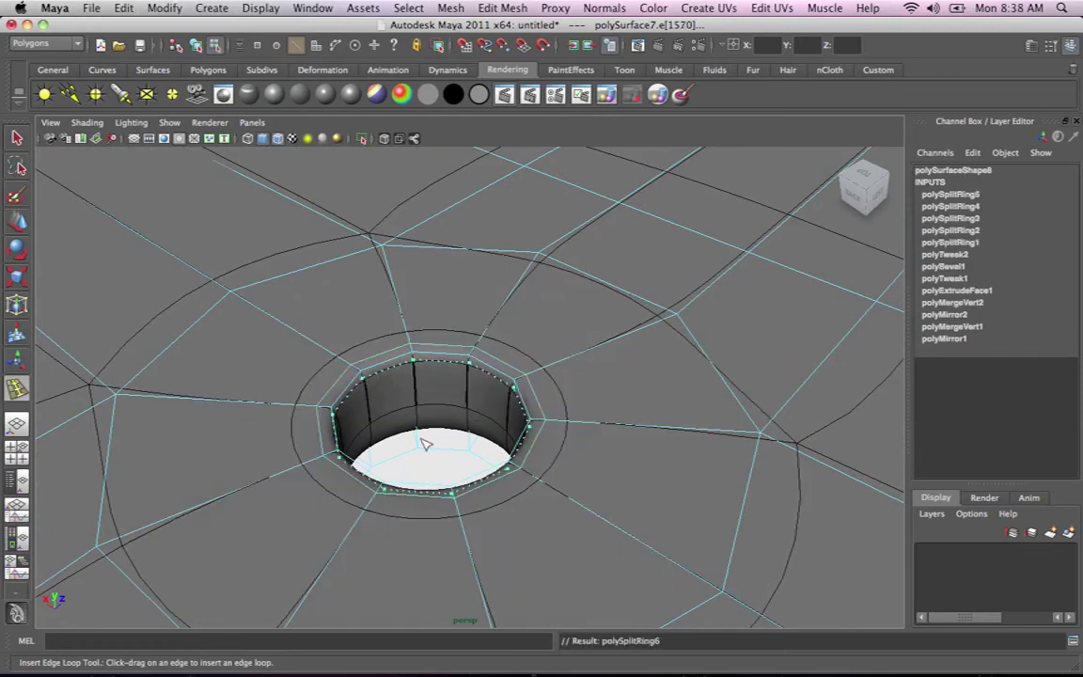
drag(423, 443, 422, 444)
Add the same three edge loops around the upper and lower rims of the remaining bolt hole.
alt+right_drag(438, 387, 280, 379)
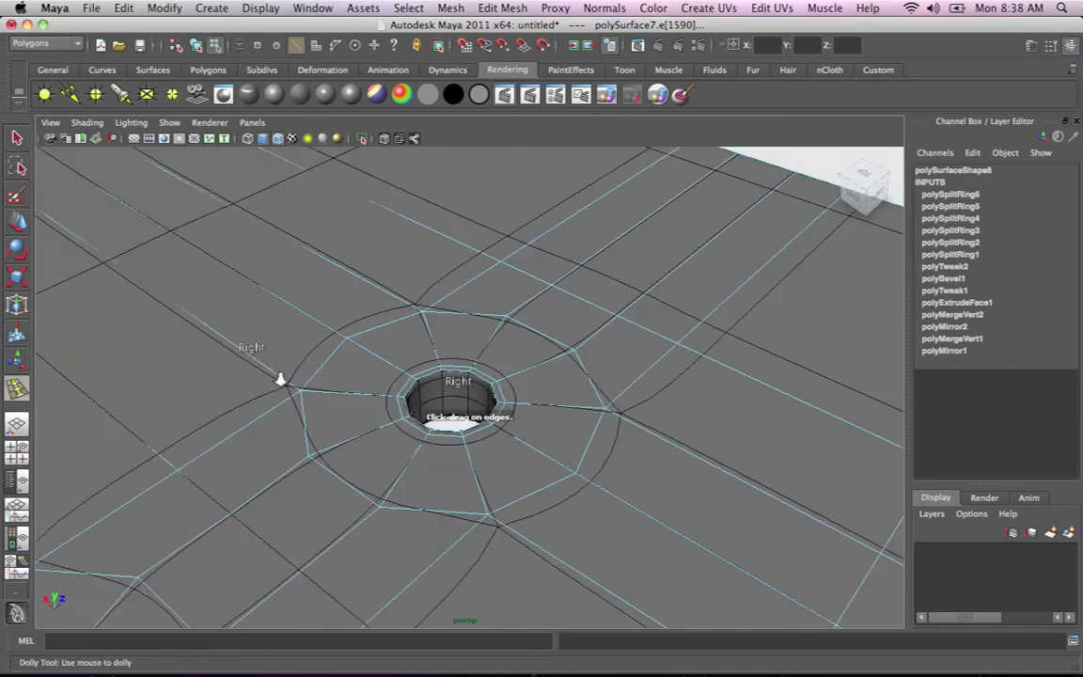
alt+middle_drag(393, 408, 562, 290)
alt+right_drag(415, 390, 470, 401)
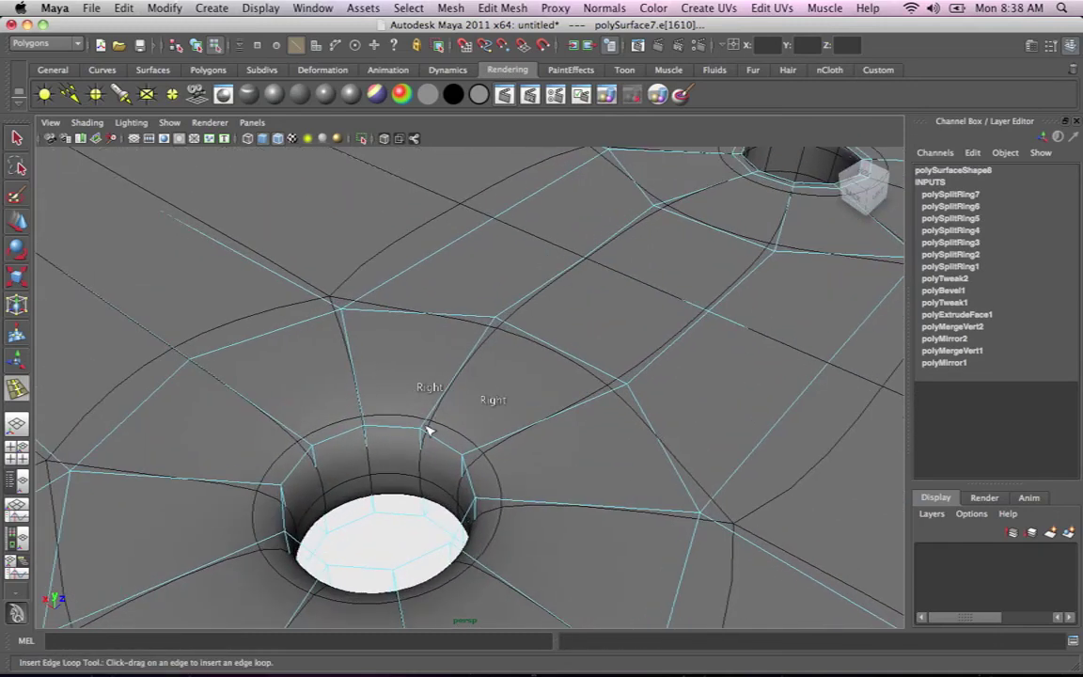
drag(430, 429, 428, 426)
drag(367, 451, 370, 435)
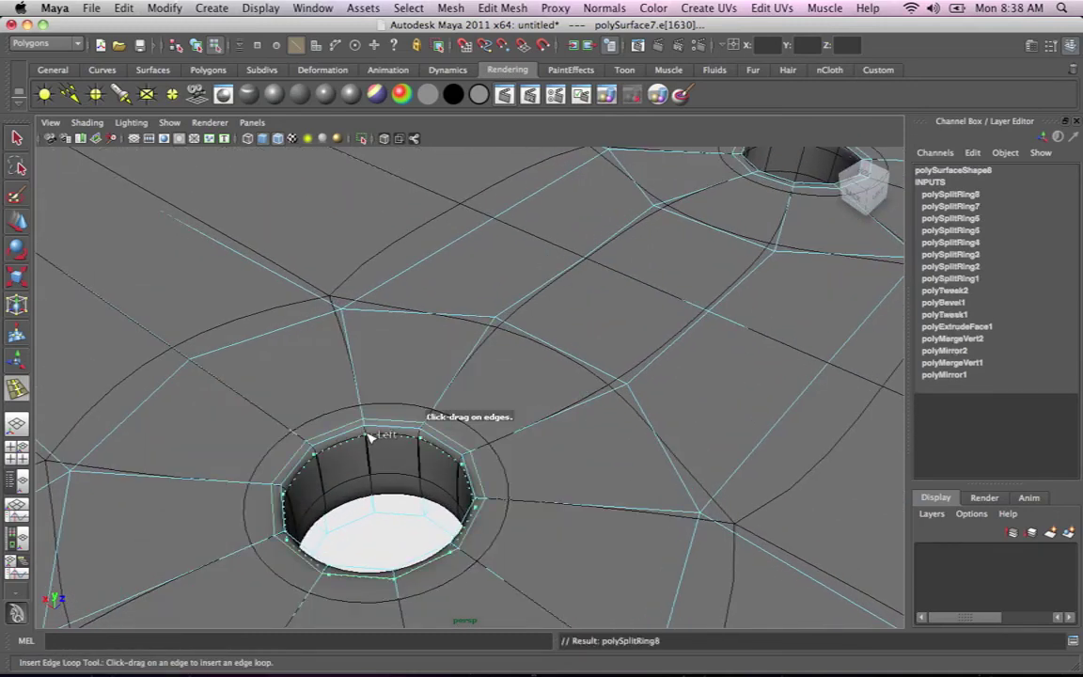
drag(383, 504, 376, 509)
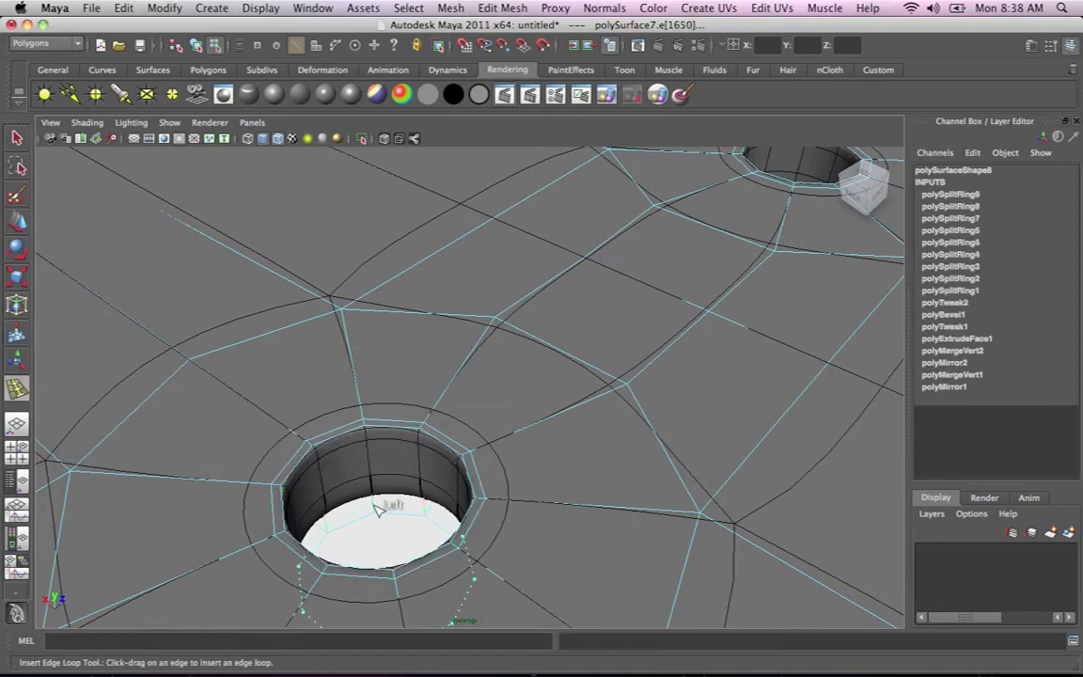
Leave the edge loop tool, return the deck to object mode deselected, and review the whole board.
alt+right_drag(512, 406, 282, 325)
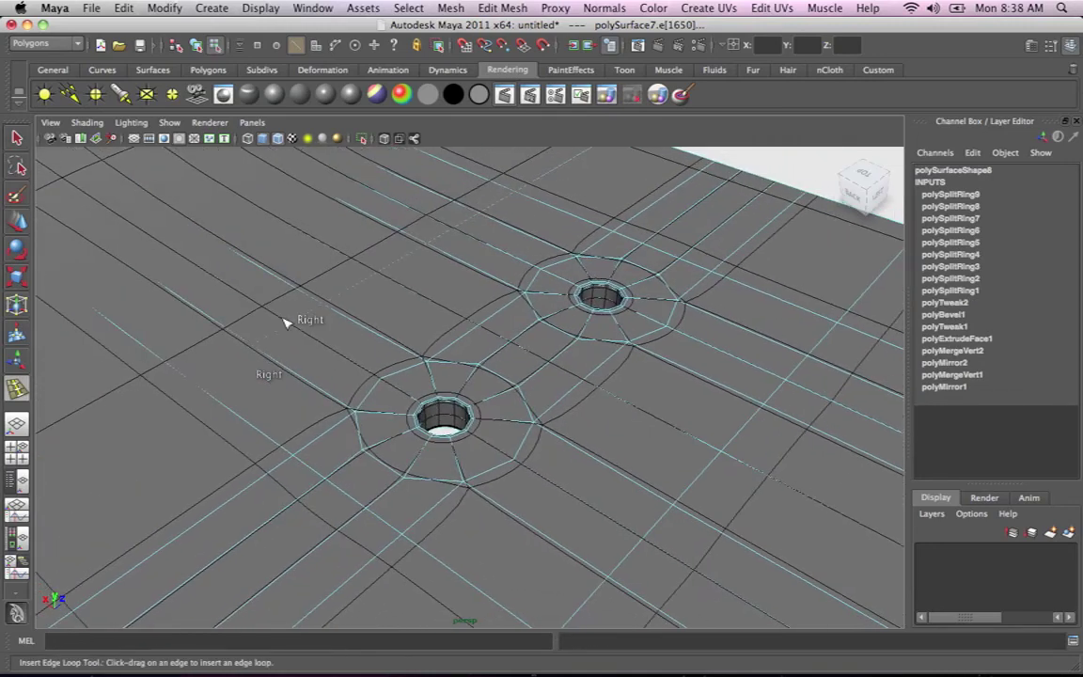
click(17, 139)
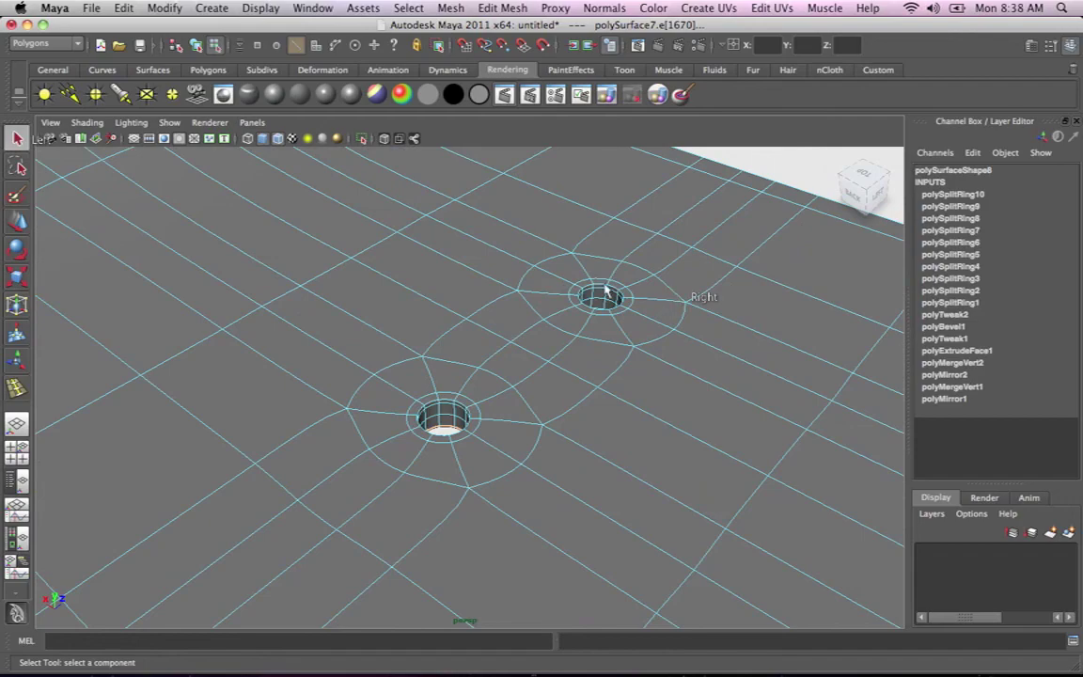
alt+right_drag(607, 287, 278, 274)
right_drag(477, 324, 545, 307)
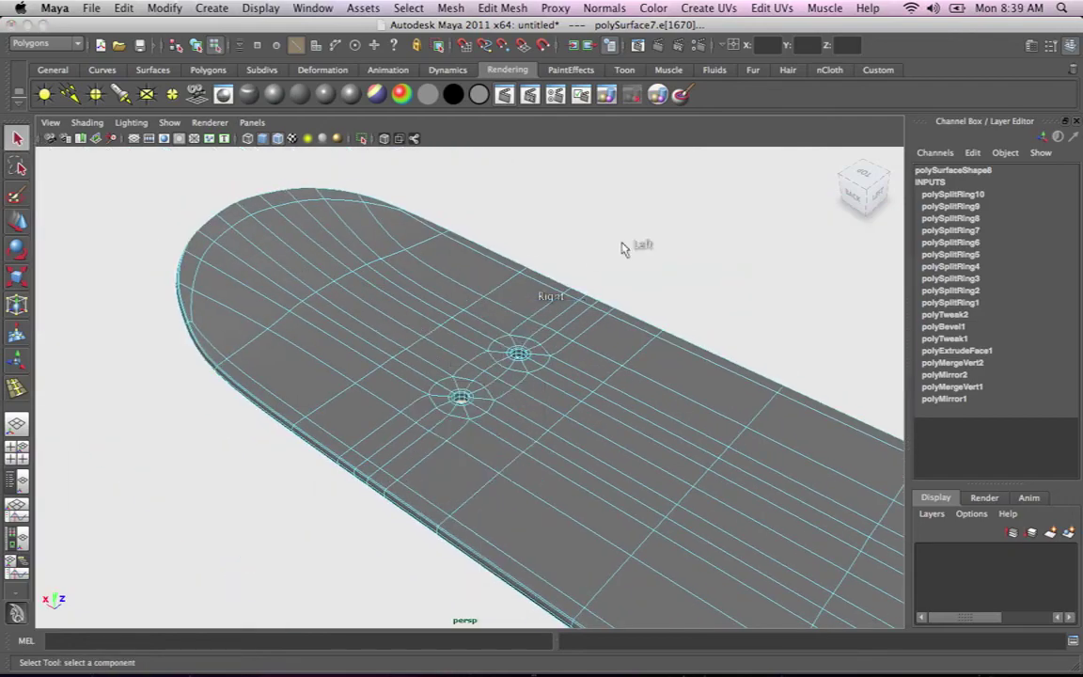
alt+drag(623, 245, 609, 365)
alt+right_drag(609, 364, 639, 380)
alt+middle_drag(635, 384, 700, 361)
alt+drag(637, 392, 630, 421)
alt+middle_drag(629, 420, 566, 416)
alt+right_drag(541, 392, 485, 388)
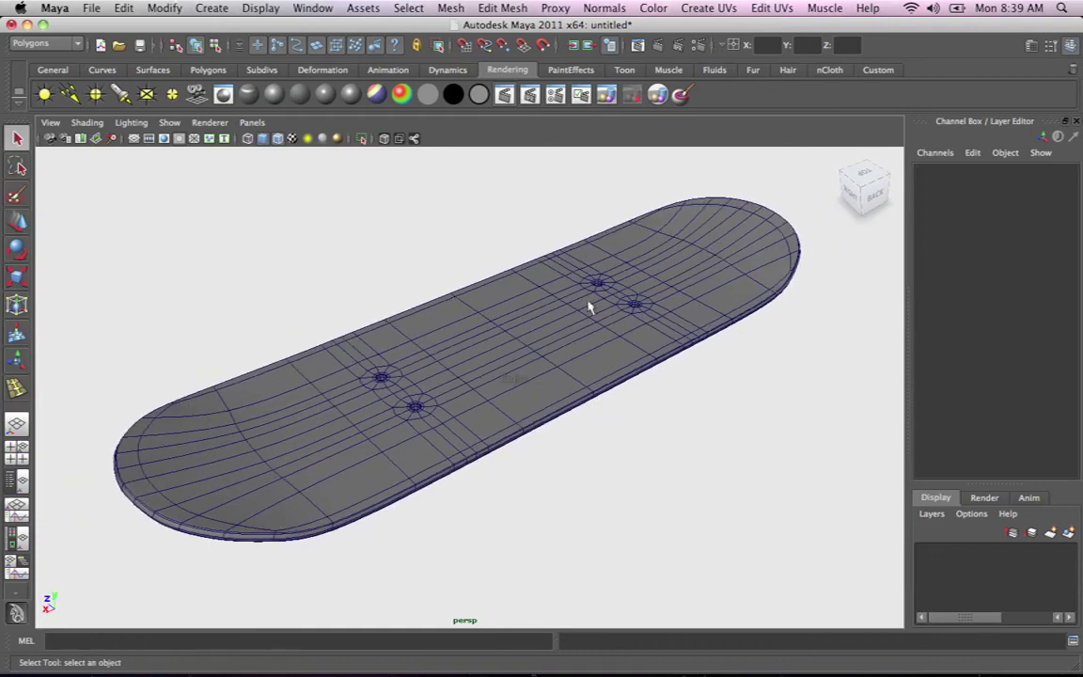